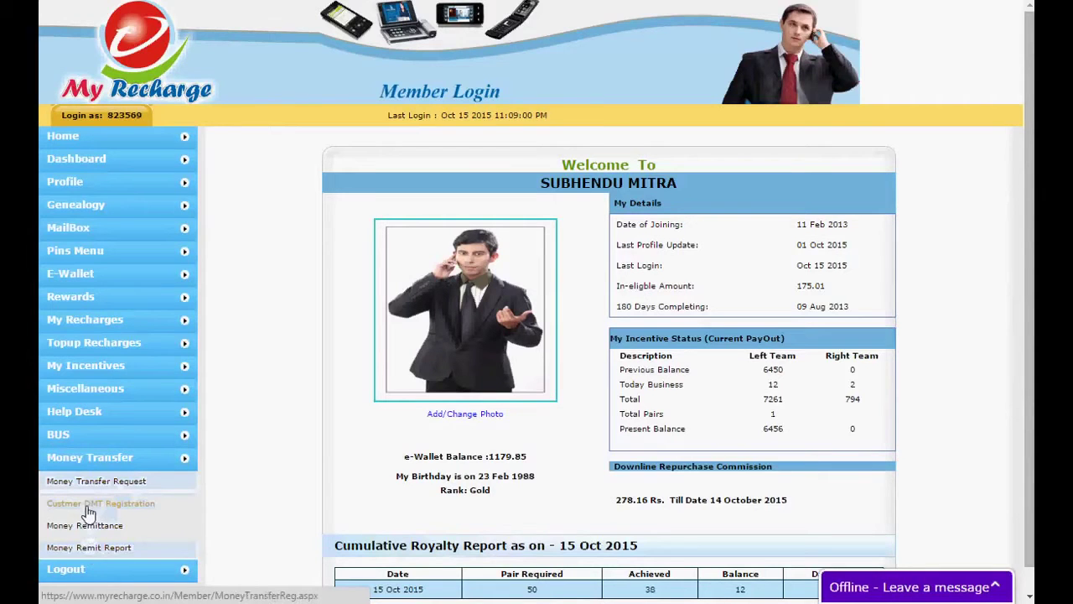
Open Customer DMT Registration from the Money Transfer menu
left_click(87, 506)
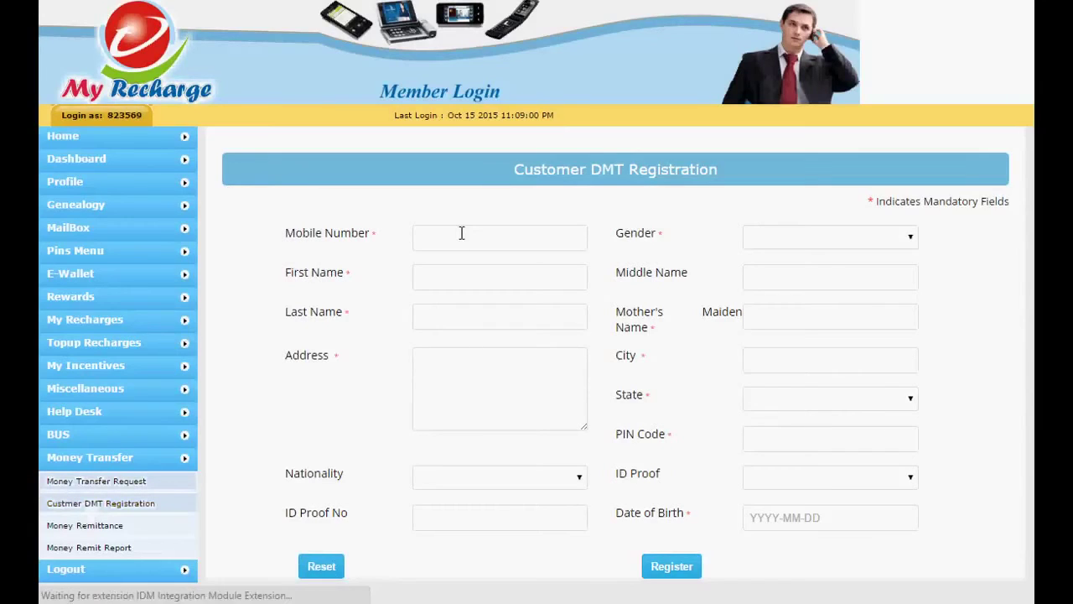
Enter the customer's mobile number, first name, last name and street address
left_click(461, 234)
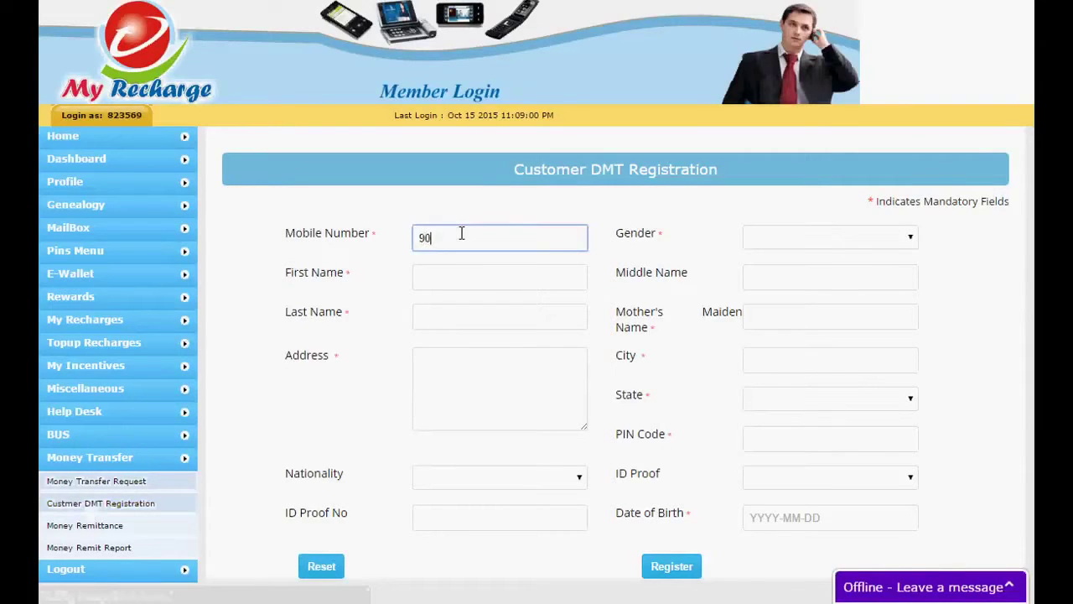
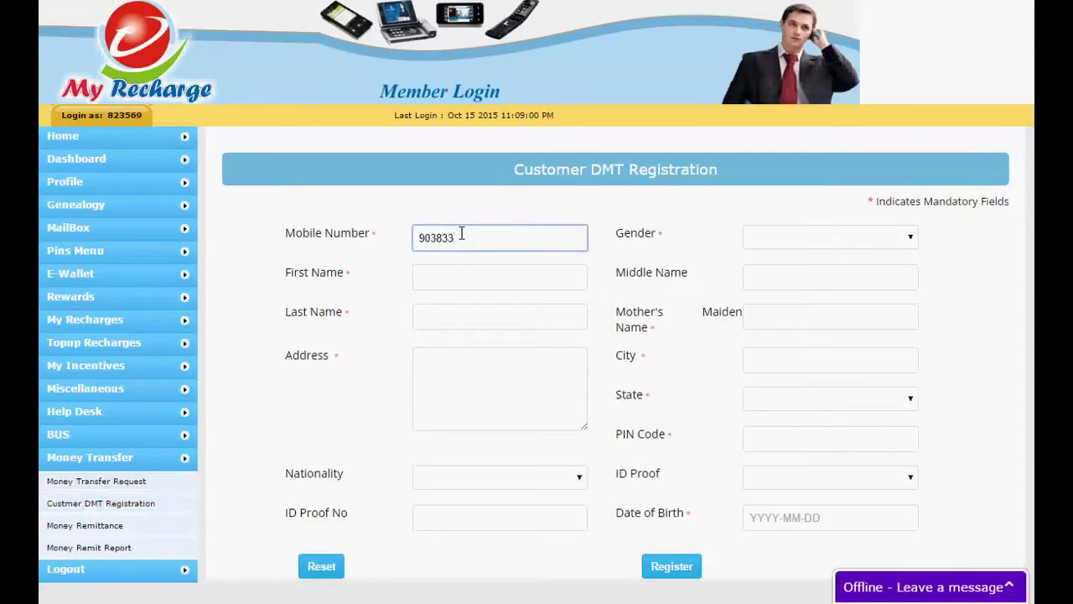
left_click(464, 270)
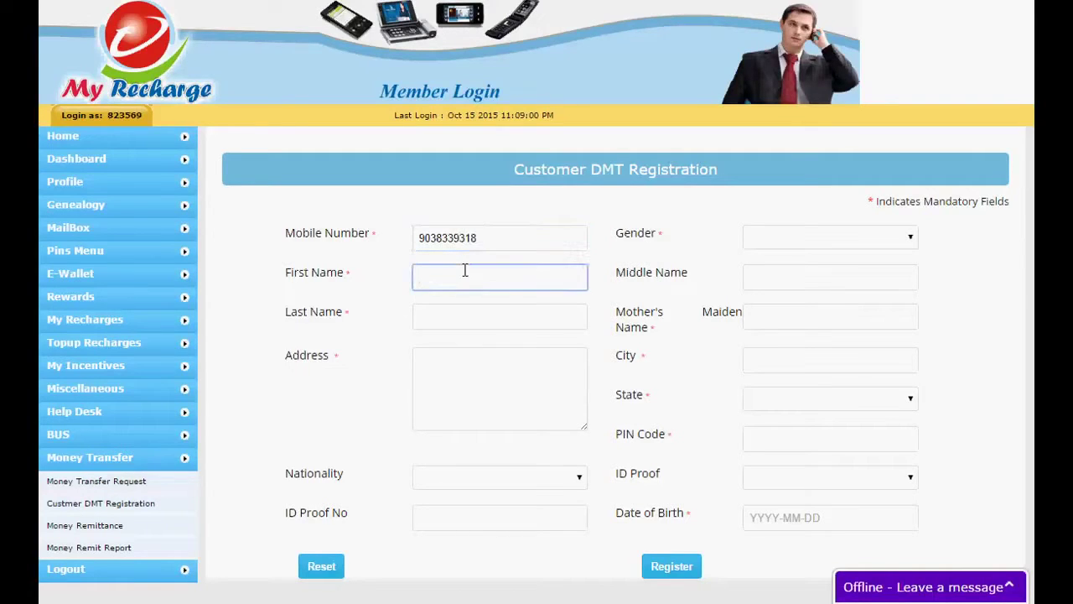
left_click(452, 321)
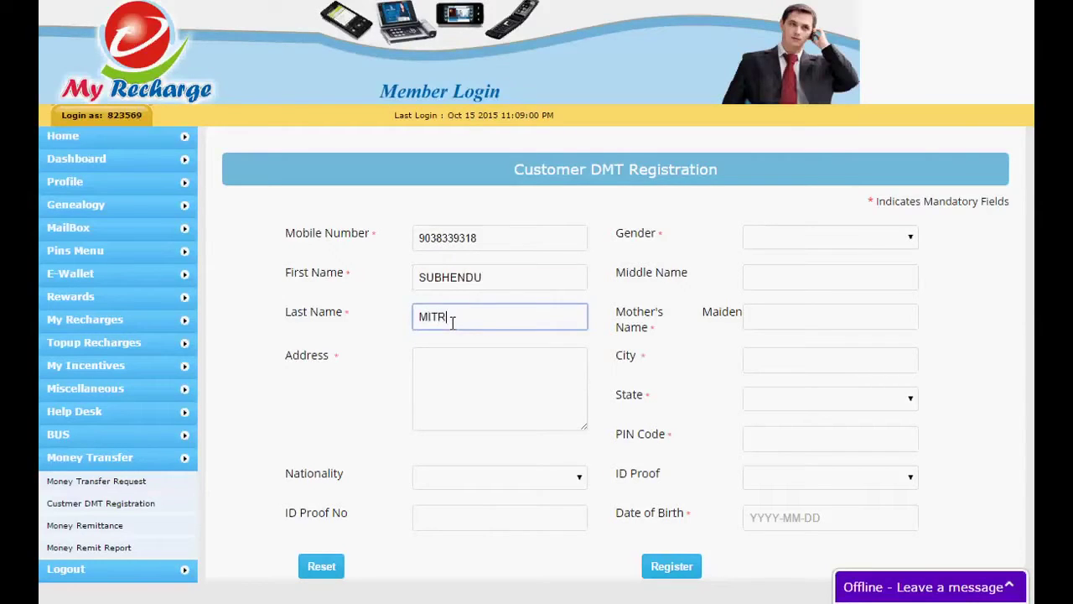
left_click(459, 390)
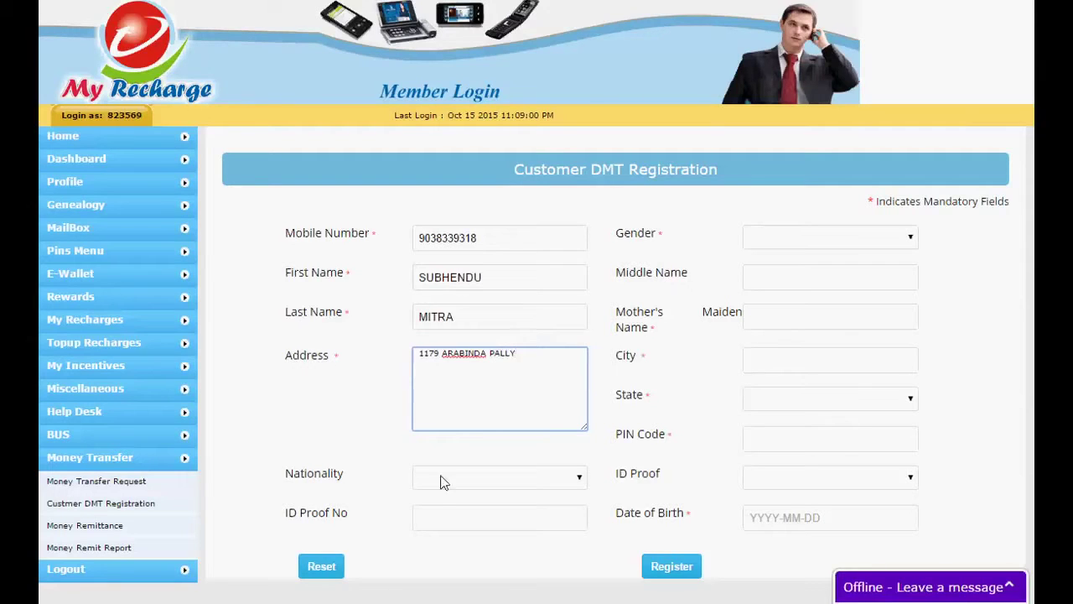
Set nationality to Indian and enter the customer's ID proof number
left_click(441, 487)
left_click(439, 507)
left_click(436, 519)
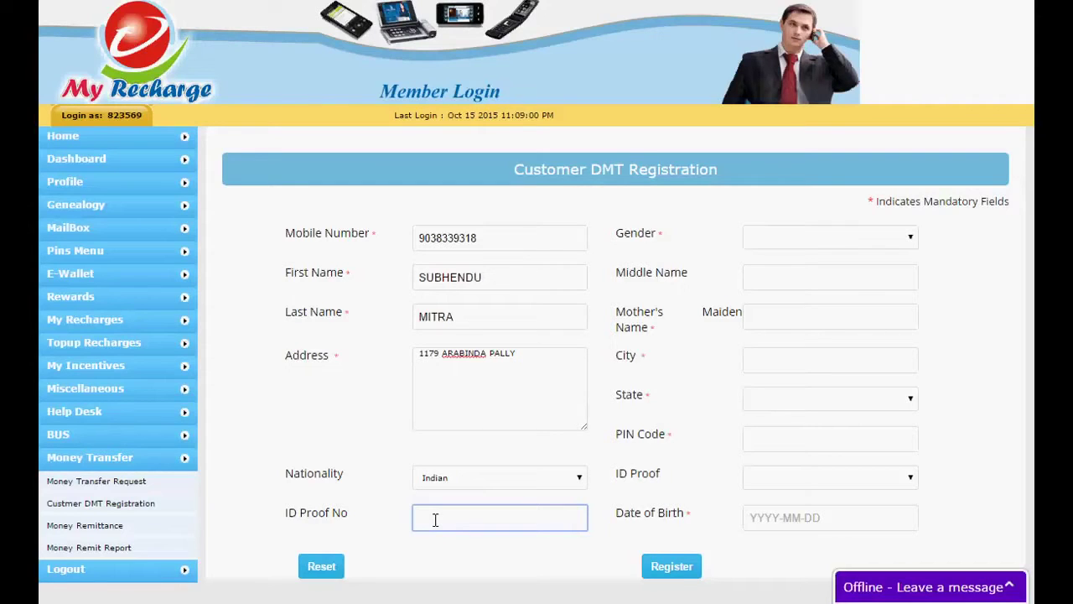
Set gender to Male, enter the mother's maiden name, and enter the city
left_click(776, 237)
left_click(775, 267)
left_click(789, 273)
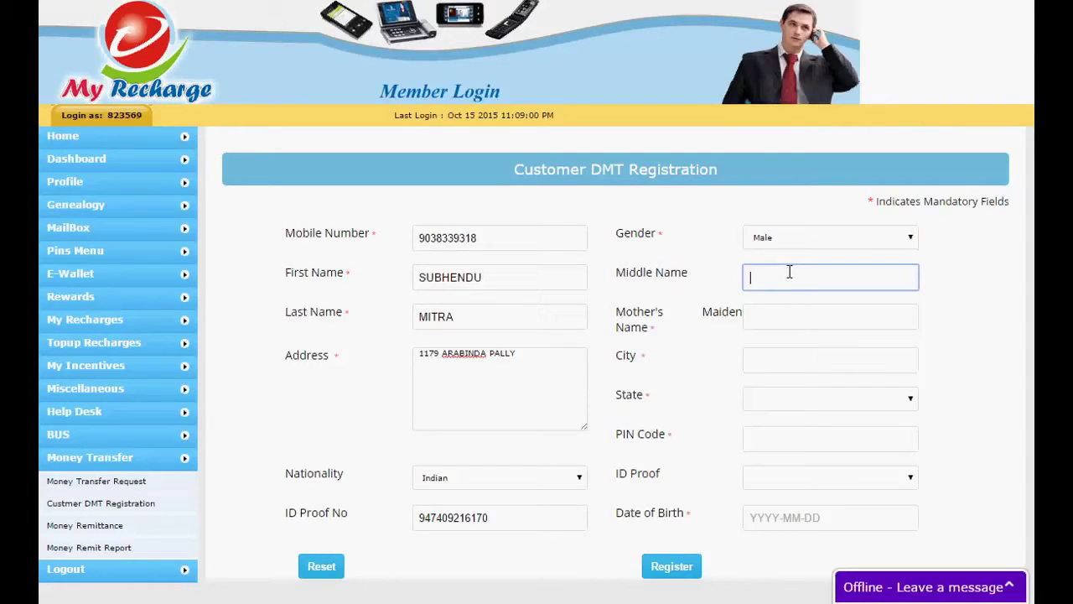
left_click(790, 315)
type("ARKO")
left_click(778, 361)
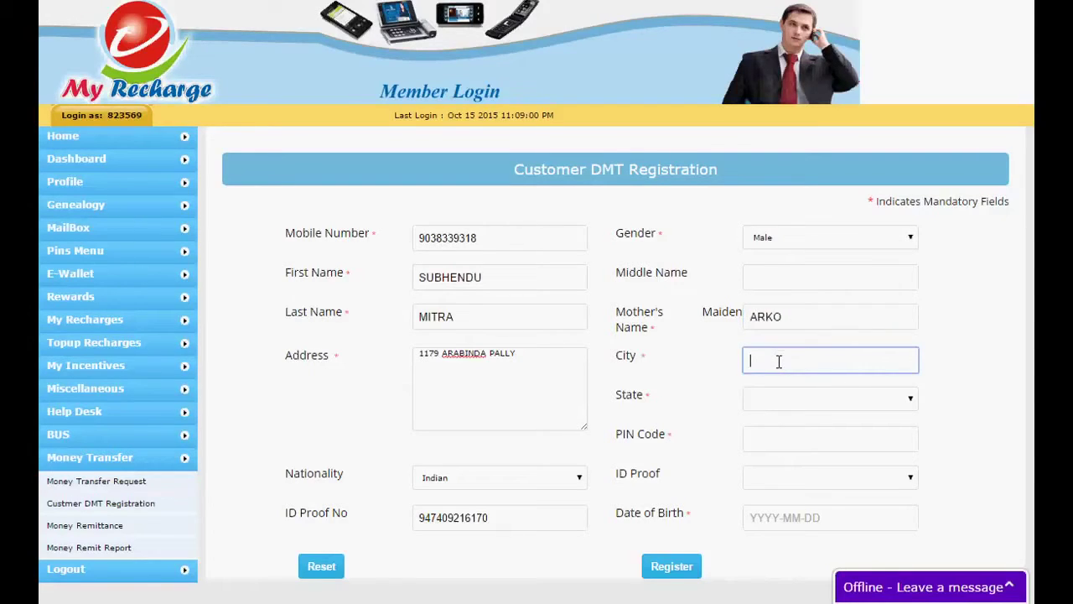
type("KOLKATA")
Choose WEST BENGAL as the state
left_click(788, 410)
key("h")
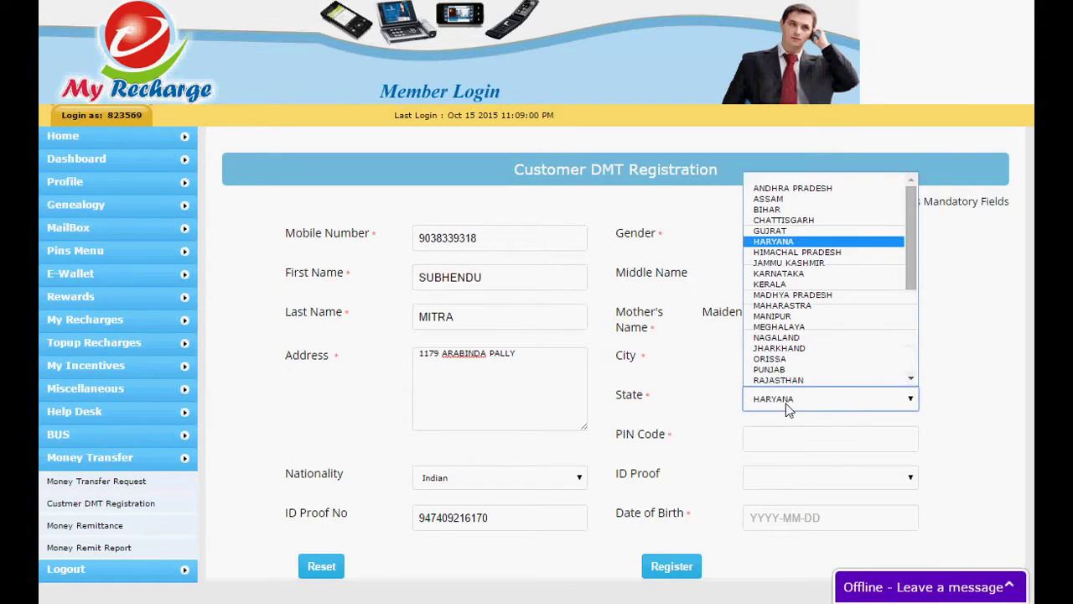
key("Return")
key("h")
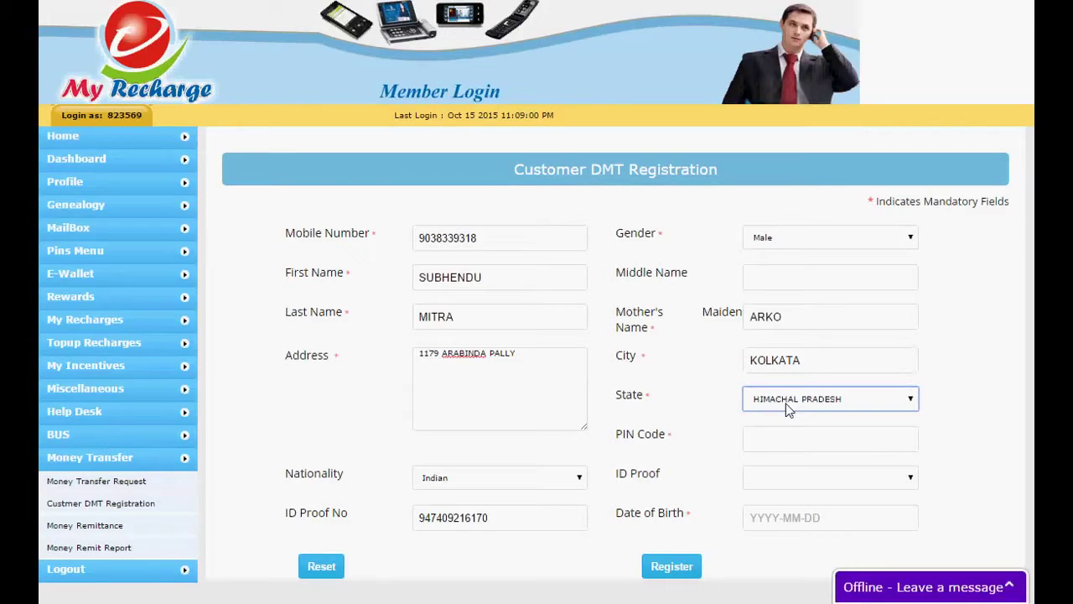
left_click(756, 402)
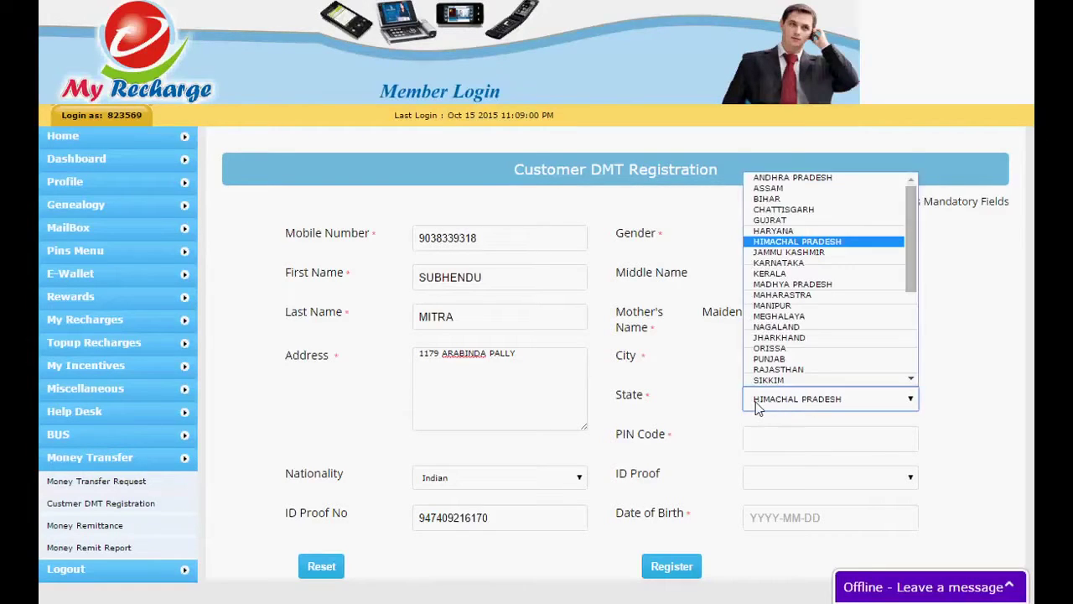
key("Up")
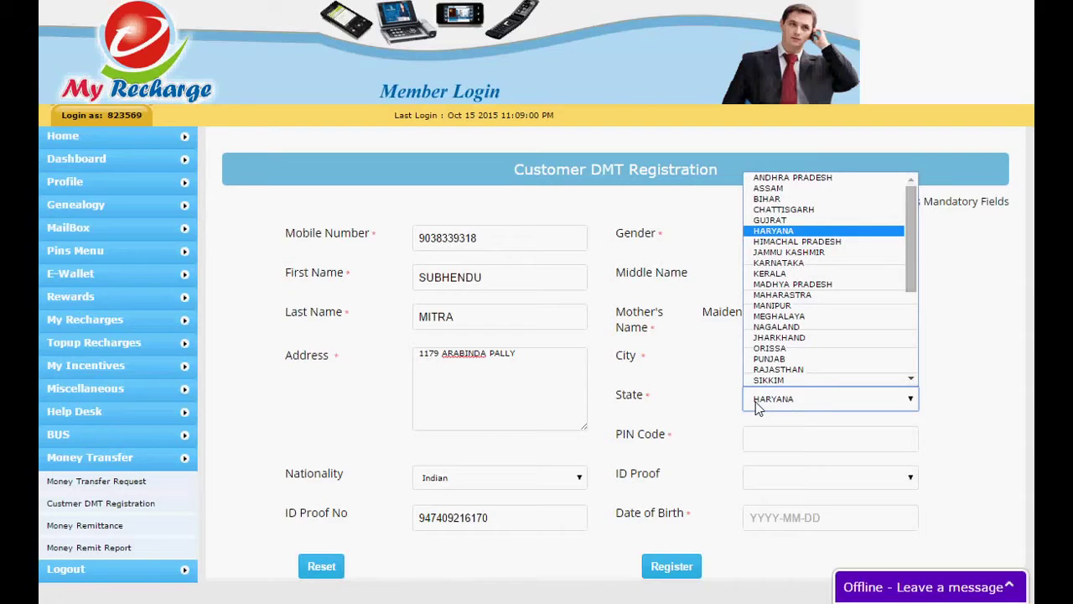
key("Down")
key("Down")
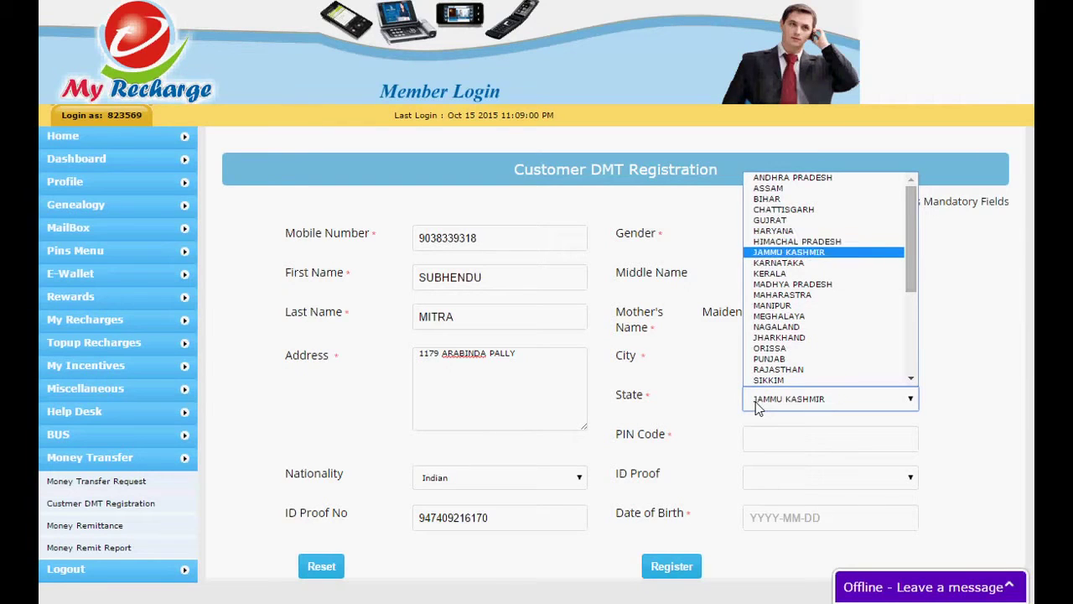
key("Down")
key("Down")
key("Down")
key("Down")
key("Down")
key("Down")
key("Down")
key("Down")
key("Down")
key("Down")
key("Down")
key("Down")
key("Down")
key("Down")
key("Down")
key("Down")
key("Down")
key("Return")
Enter the PIN code and choose Aadhar Card as the ID proof type
left_click(770, 444)
type("712235")
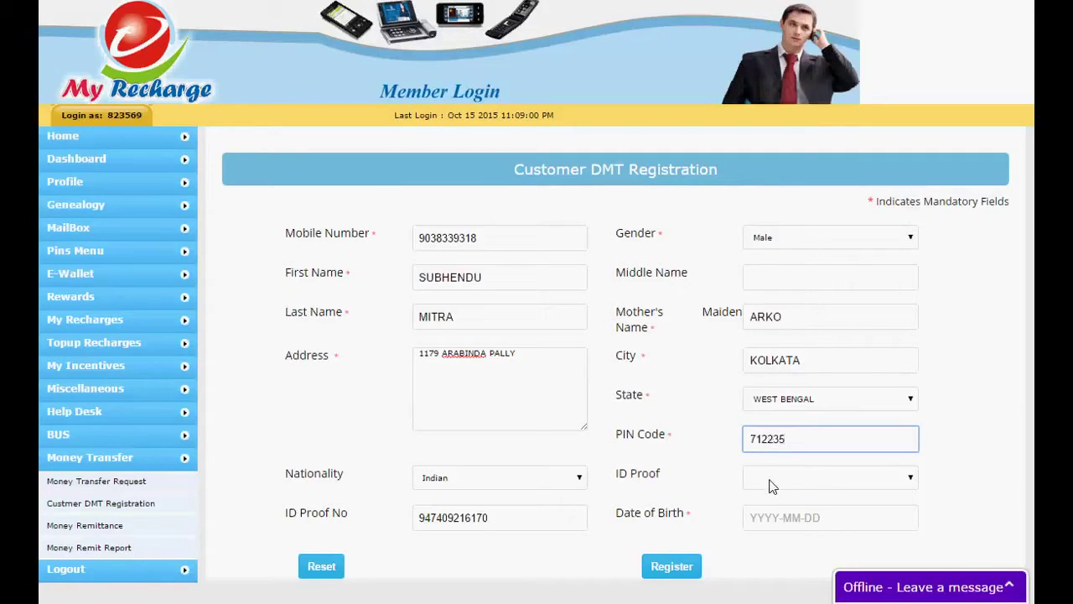
left_click(773, 483)
left_click(779, 528)
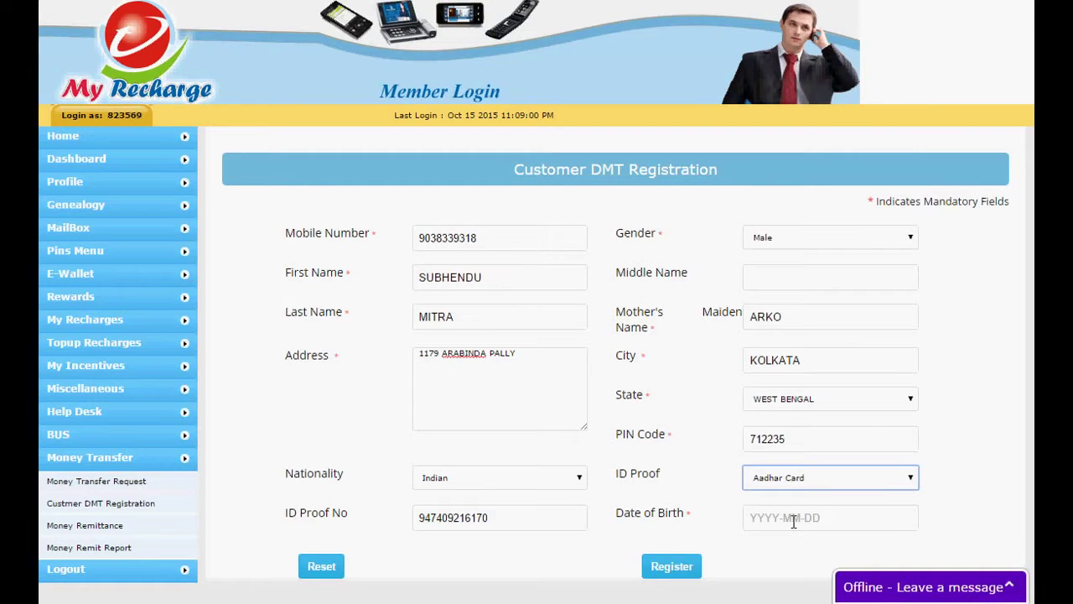
Pick the customer's date of birth in the calendar
left_click(797, 517)
left_click(792, 388)
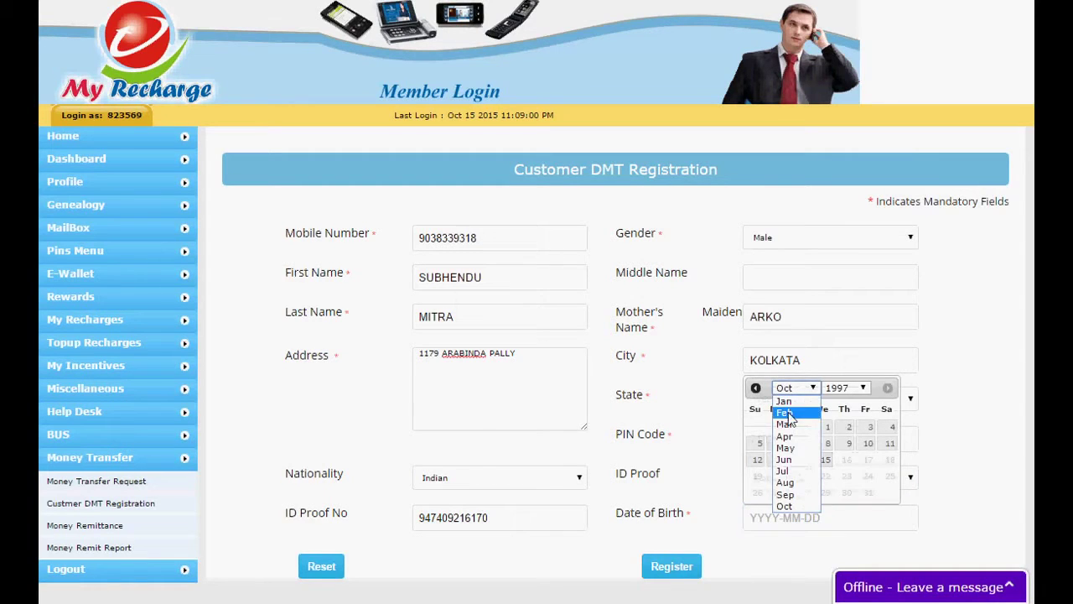
left_click(785, 413)
left_click(844, 394)
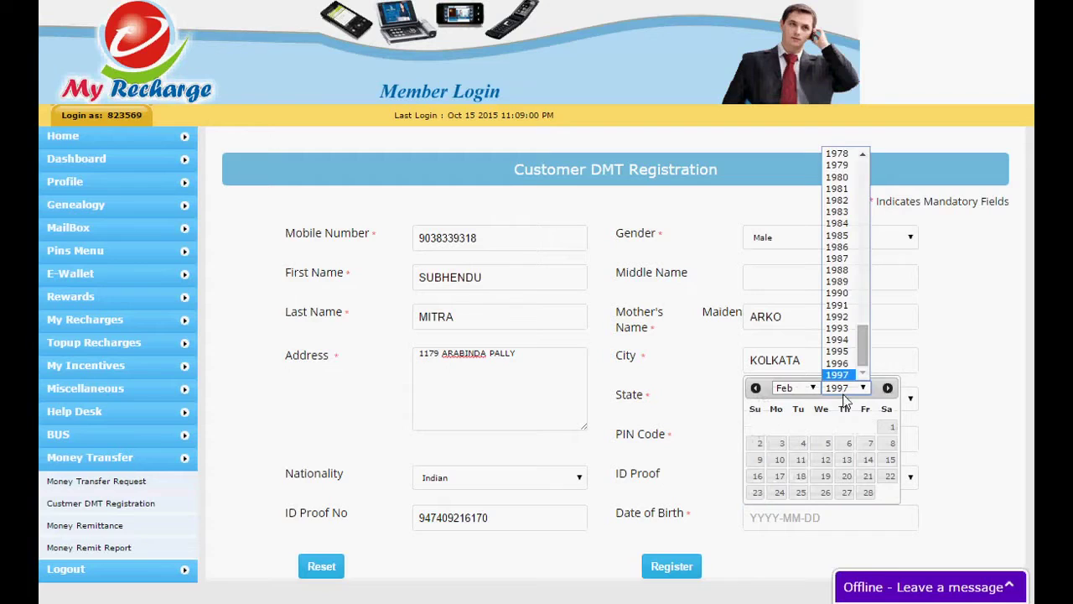
key("Home")
type("1988")
key("Return")
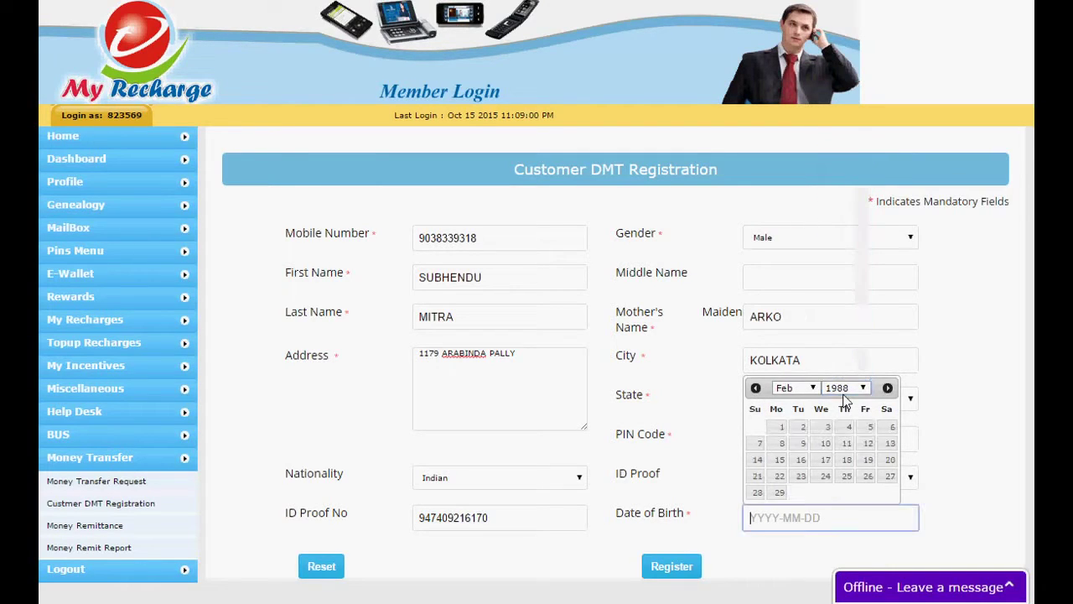
left_click(802, 477)
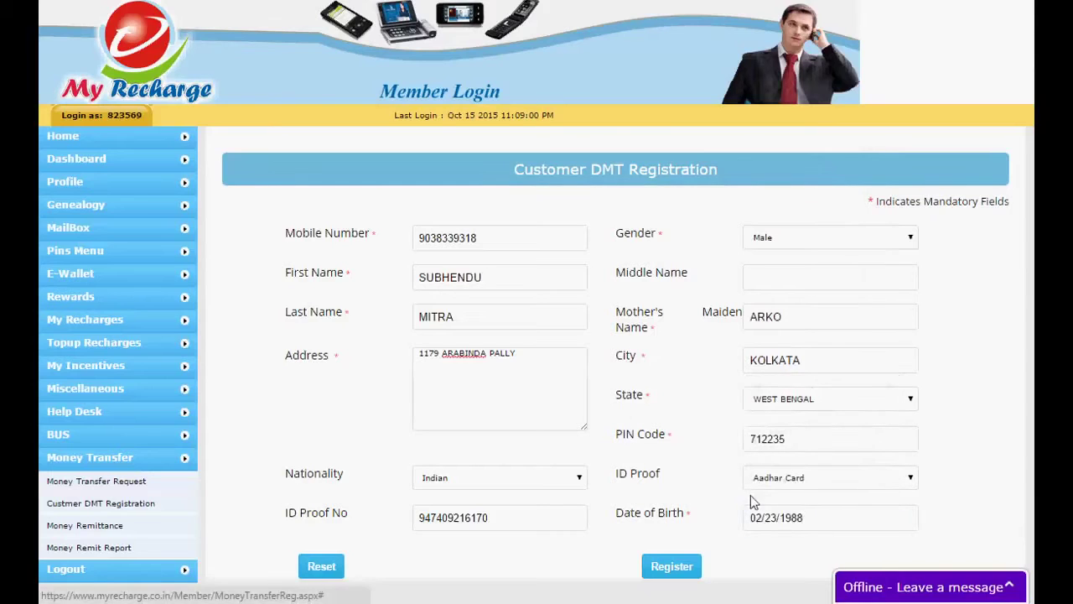
left_click(675, 565)
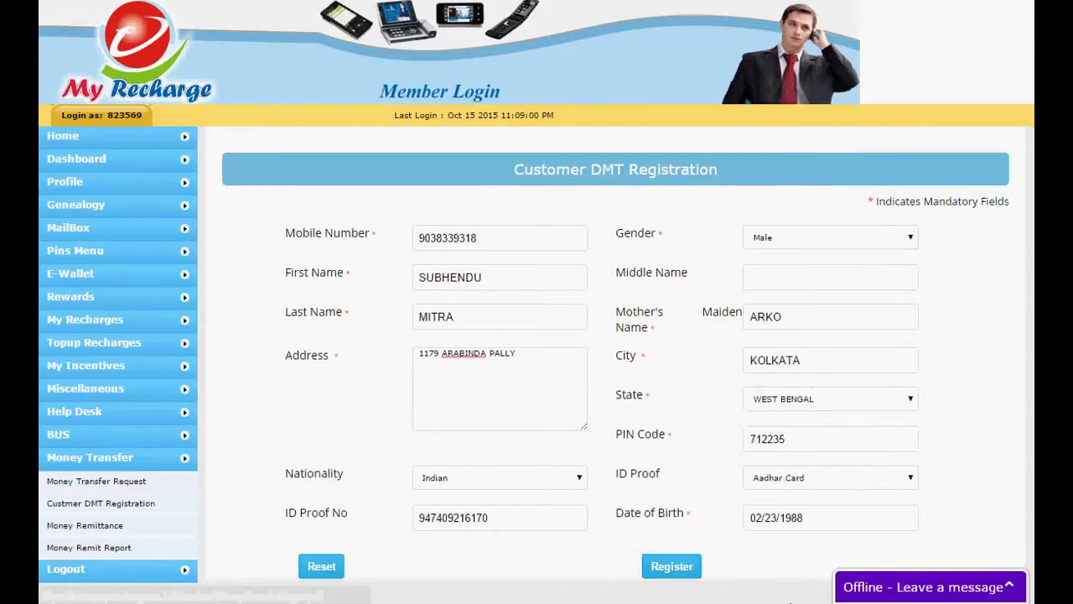
Register the customer and acknowledge the enrolment success message
left_click(661, 567)
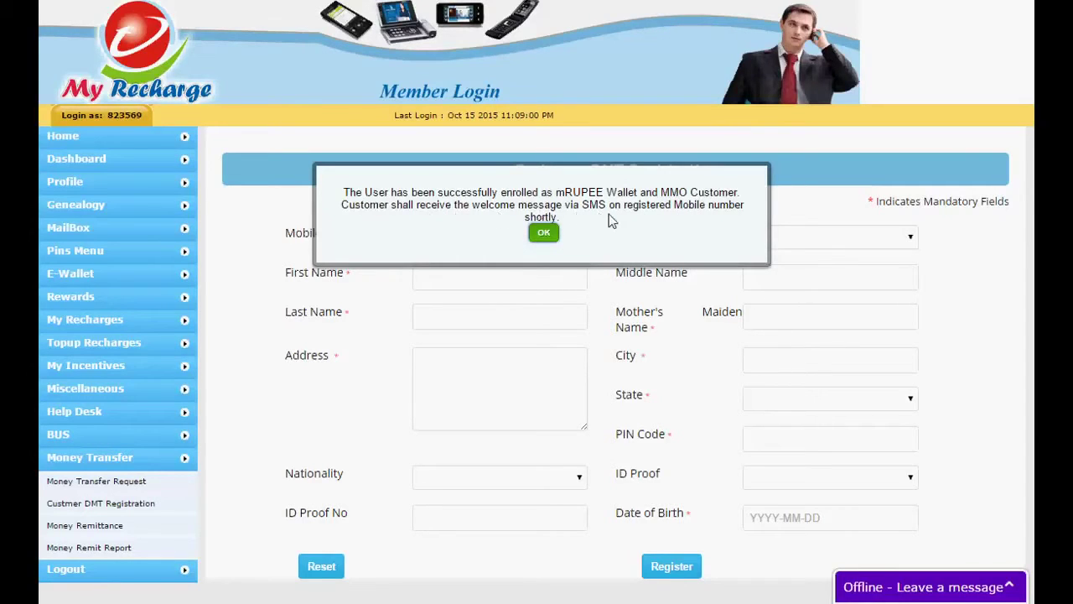
left_click(544, 234)
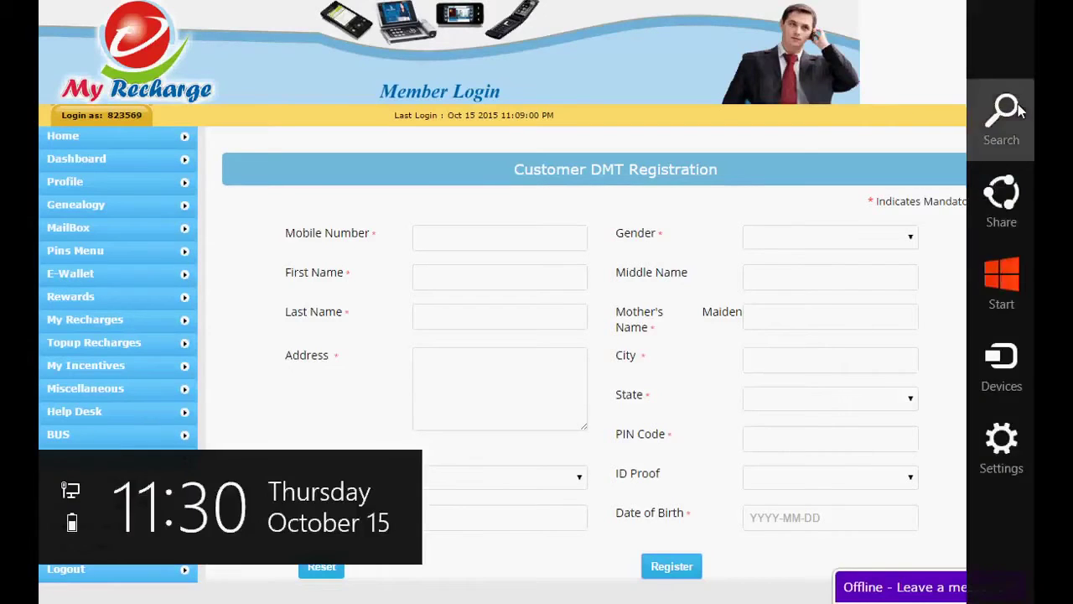
Launch Notepad through Windows search
left_click(1018, 104)
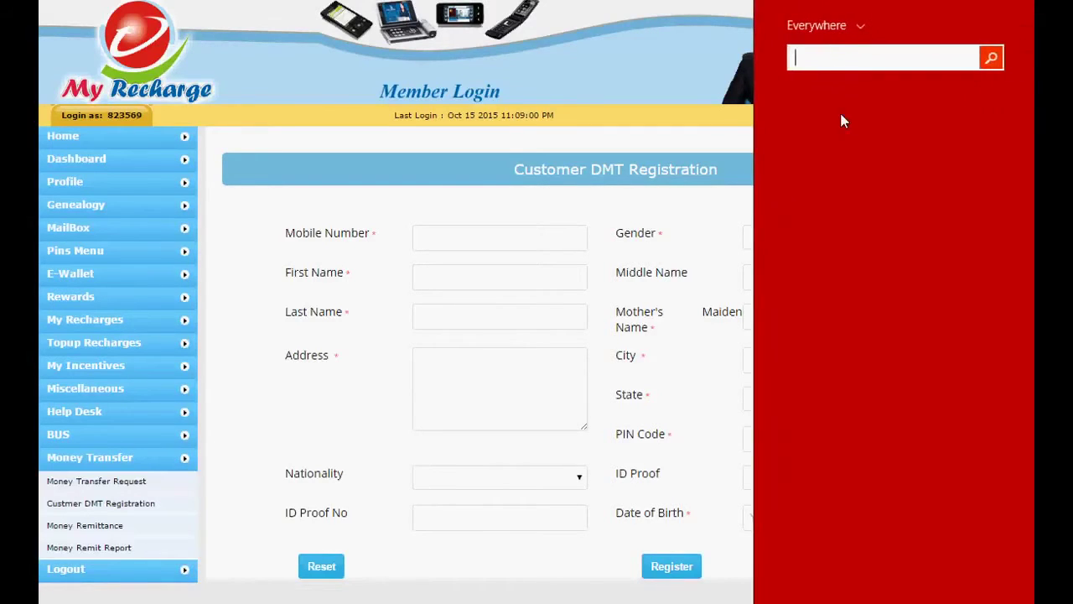
type("NOTEPAD")
left_click(843, 120)
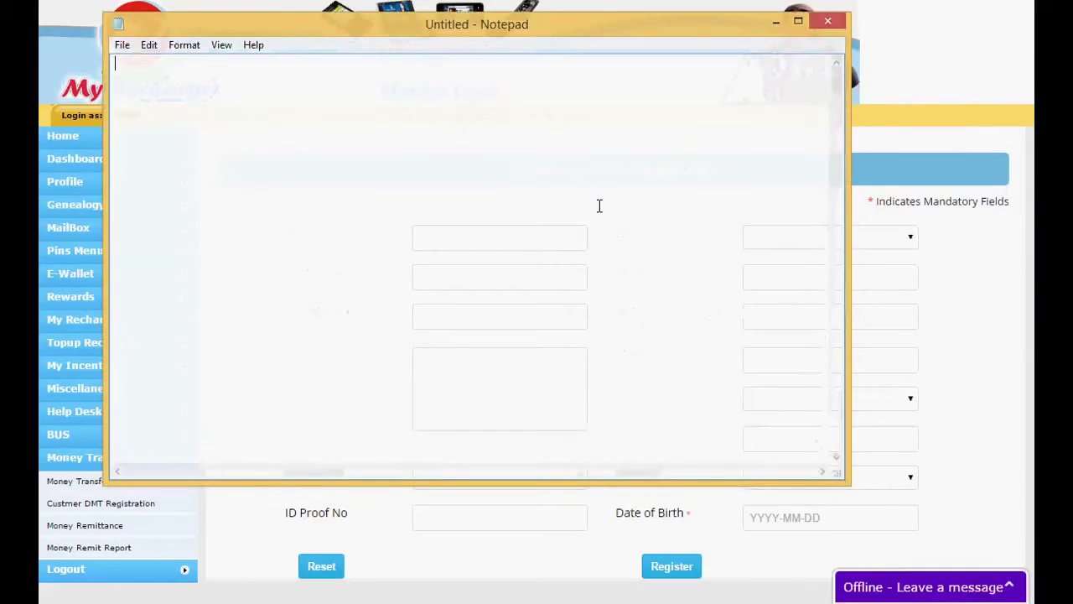
Set Notepad's font size to 22
left_click(192, 44)
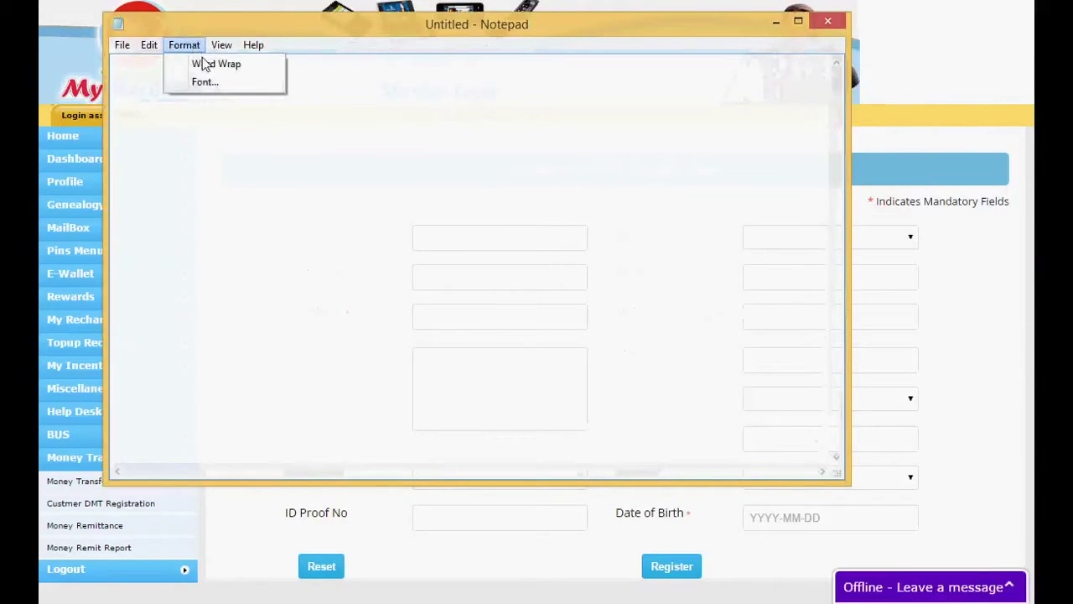
left_click(213, 84)
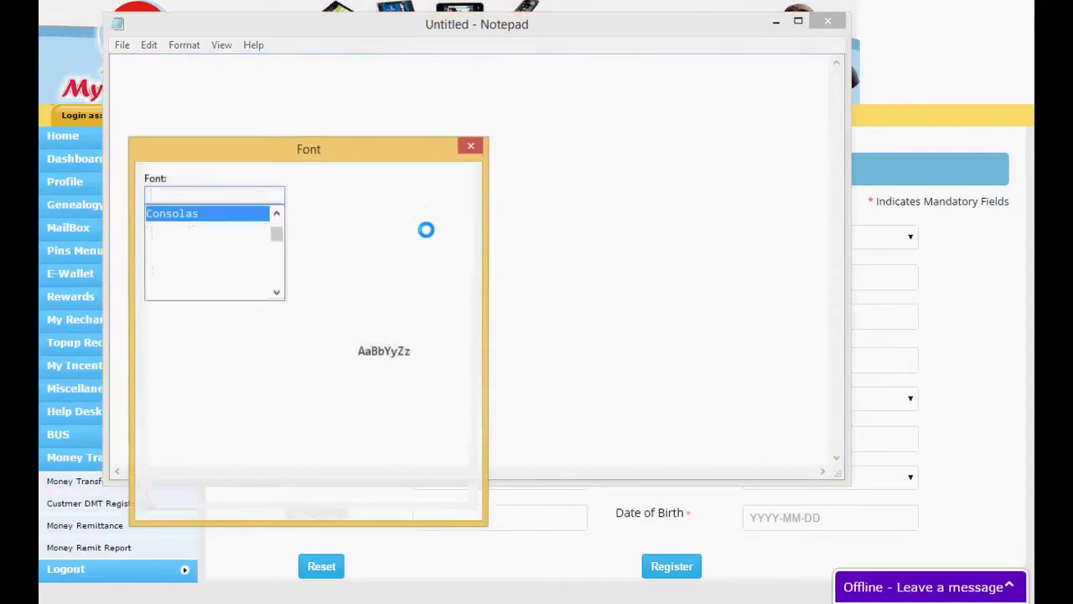
left_click(442, 287)
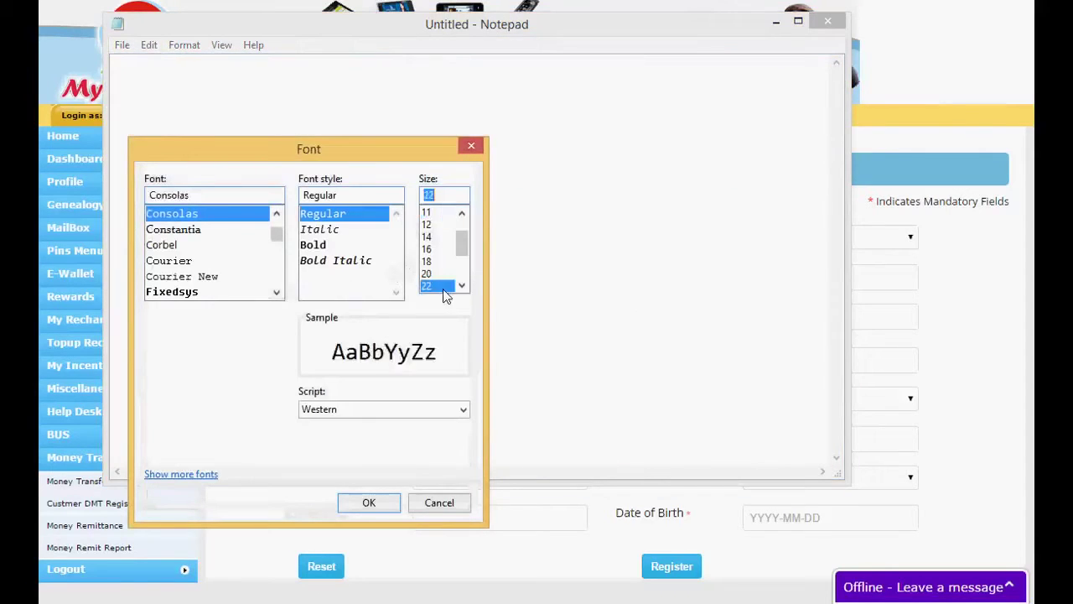
left_click(369, 503)
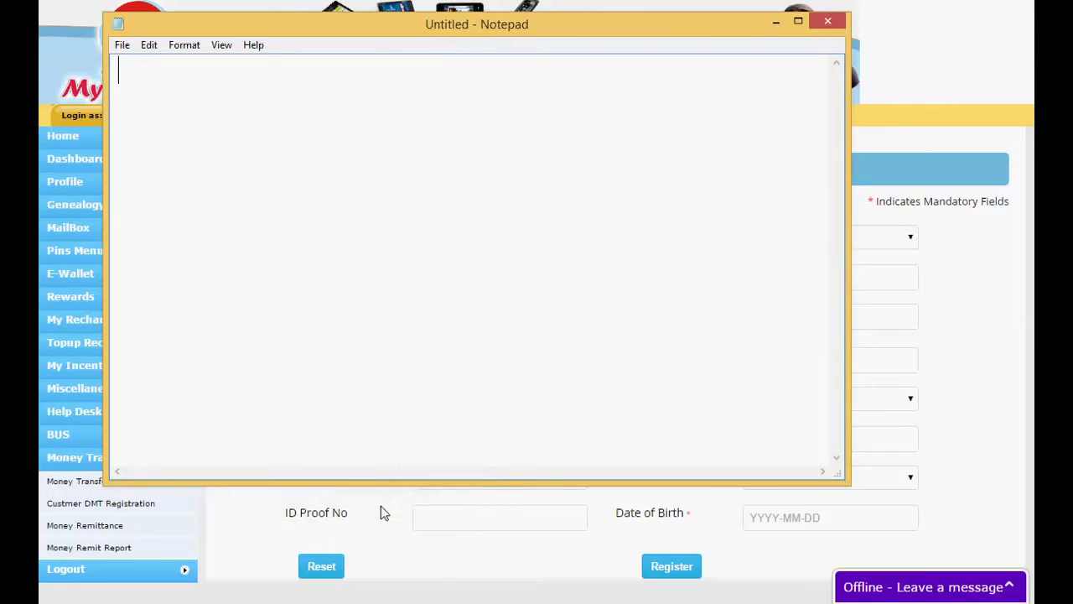
Type 'PER TXAN LIMIT :RS 5000' and 'MONTHLY LIMIT :RS 10000 (MIN KYC)' on two lines
type("PER TXAN")
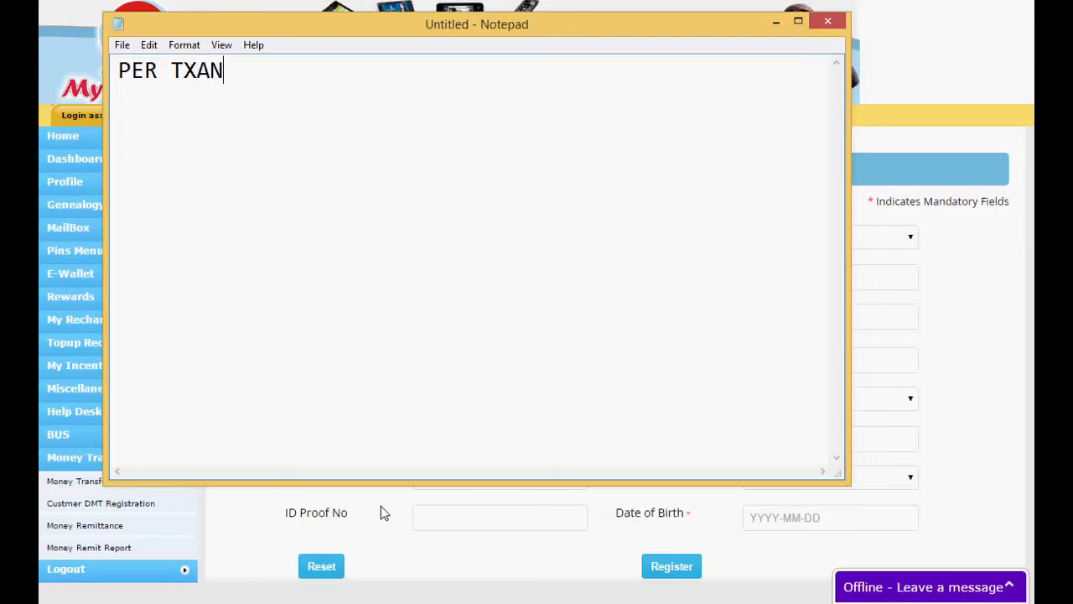
type(" LIMIT :RS ")
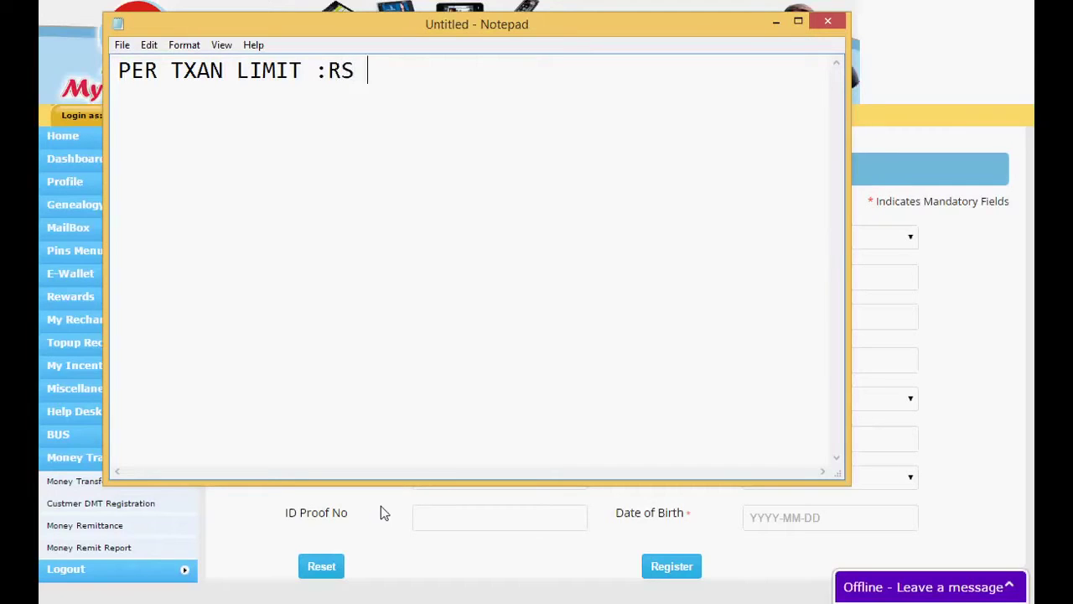
type("50000")
key("BackSpace")
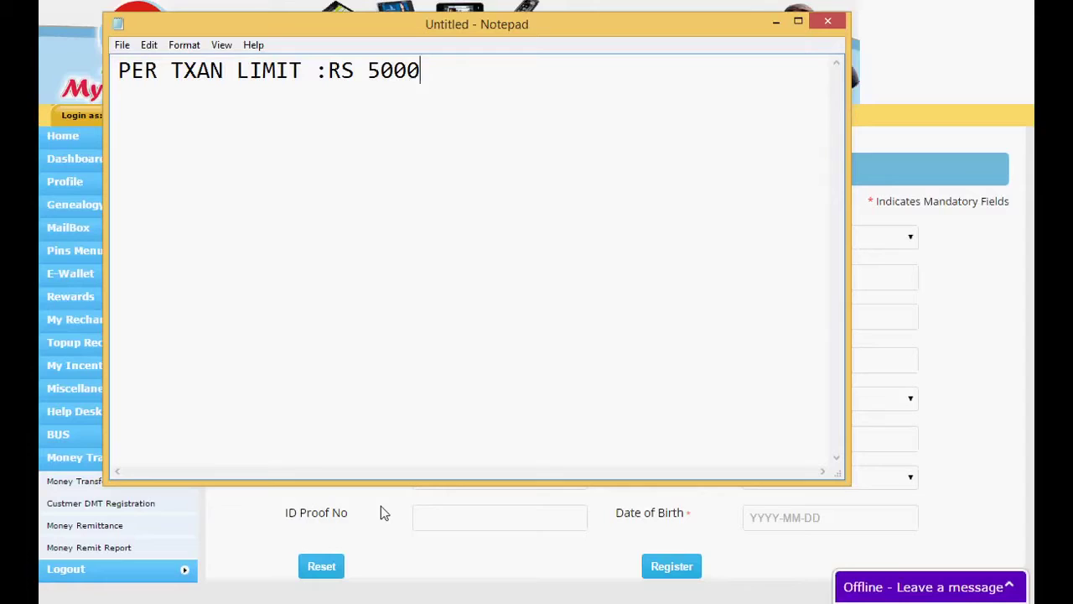
key("Return")
type("MONTHLY LIMIT")
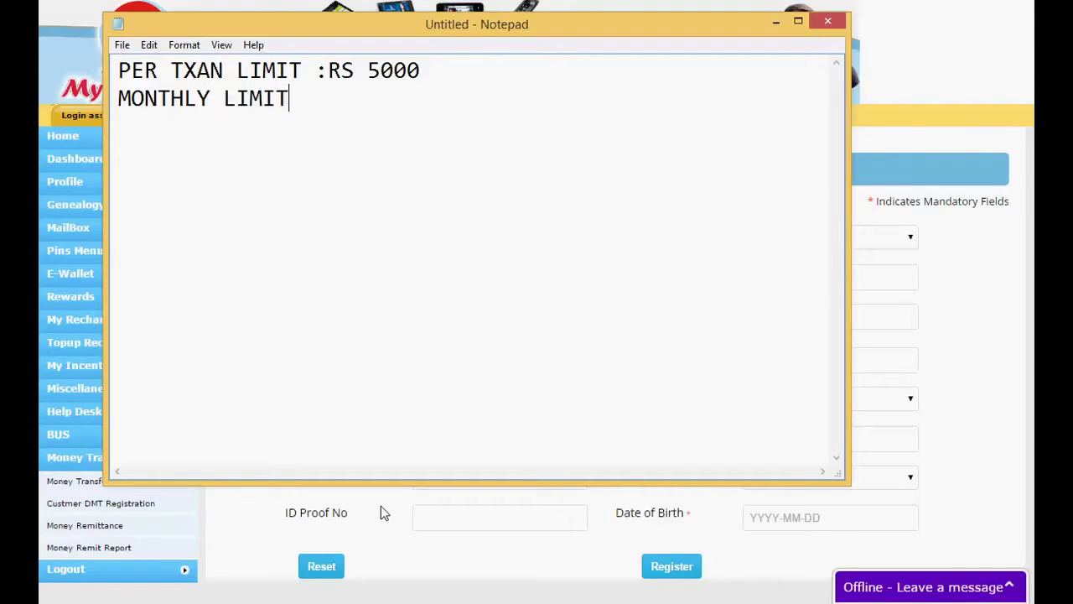
type(":RS 10000")
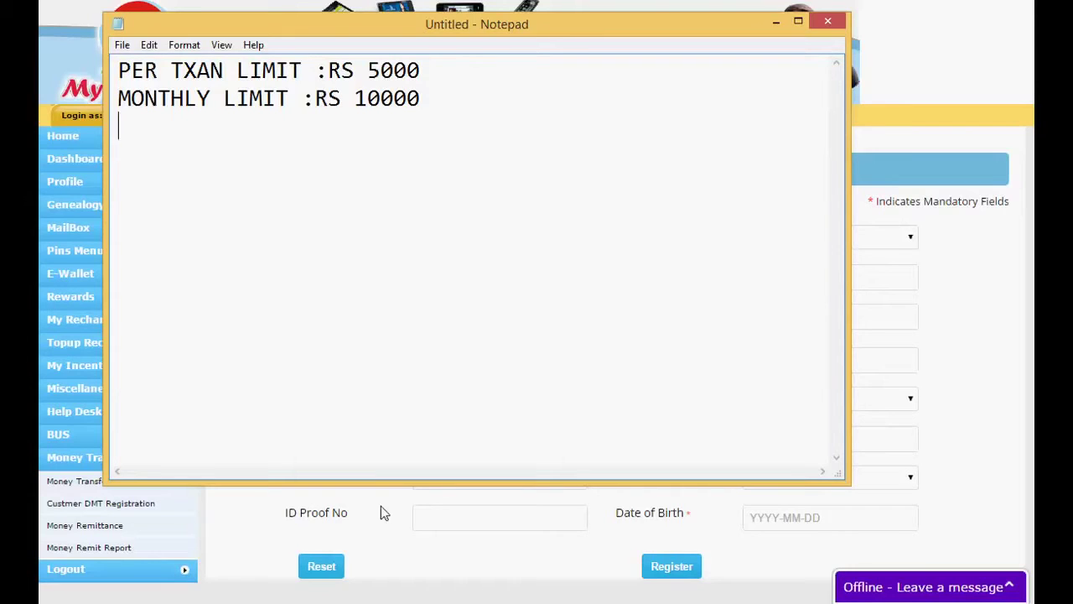
type(")")
key("BackSpace")
type("(MIN")
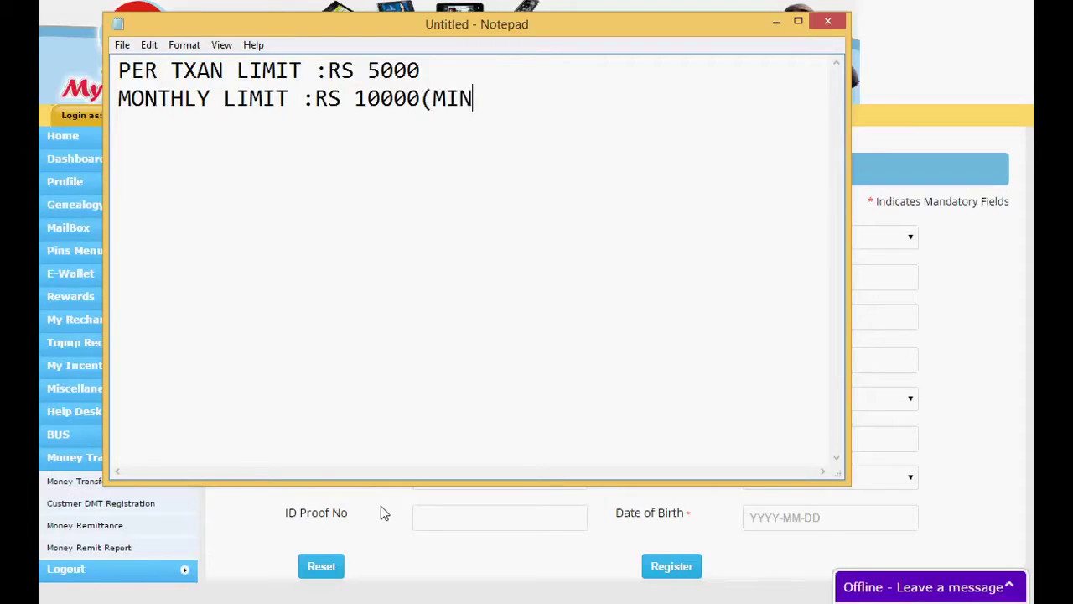
type(" KYC)")
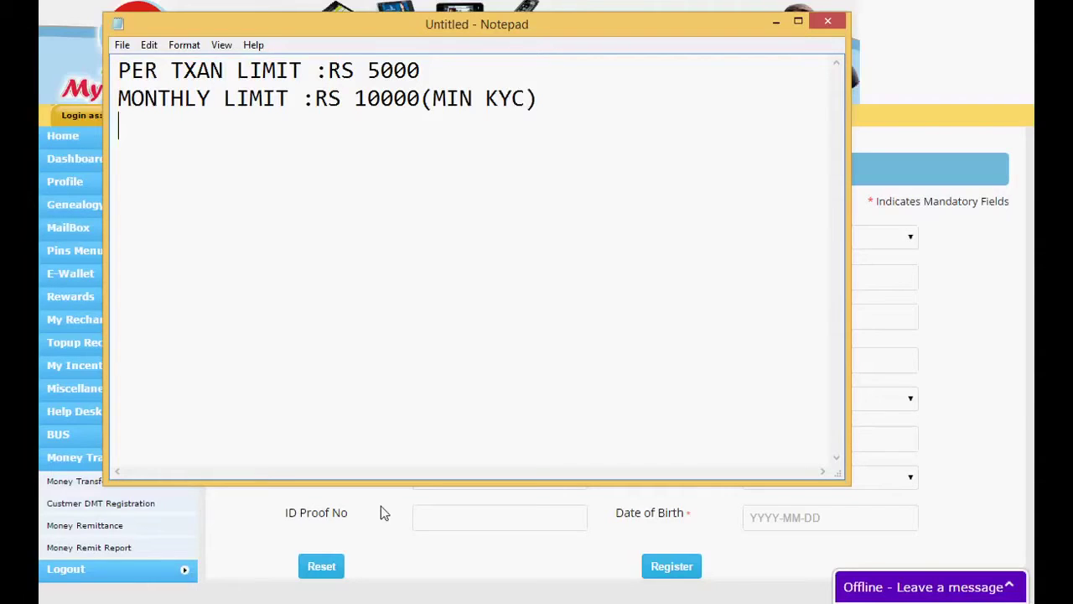
Add 'RS 25000 (FULL KYC)' as a third line, then close Notepad without saving
key("Return")
type("RS 1")
key("BackSpace")
type("25000")
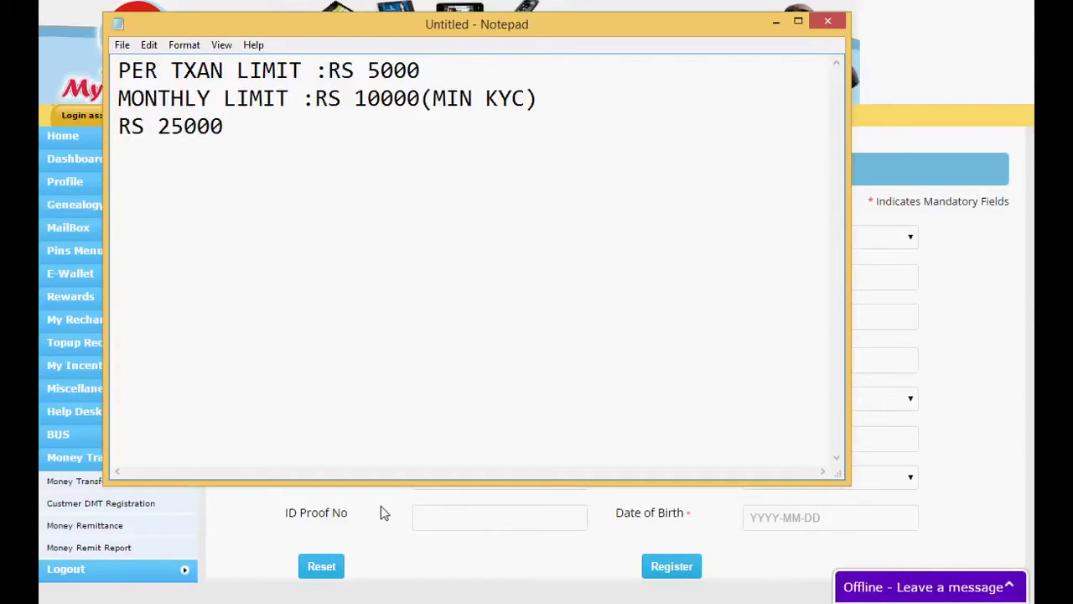
type(" (FULL K")
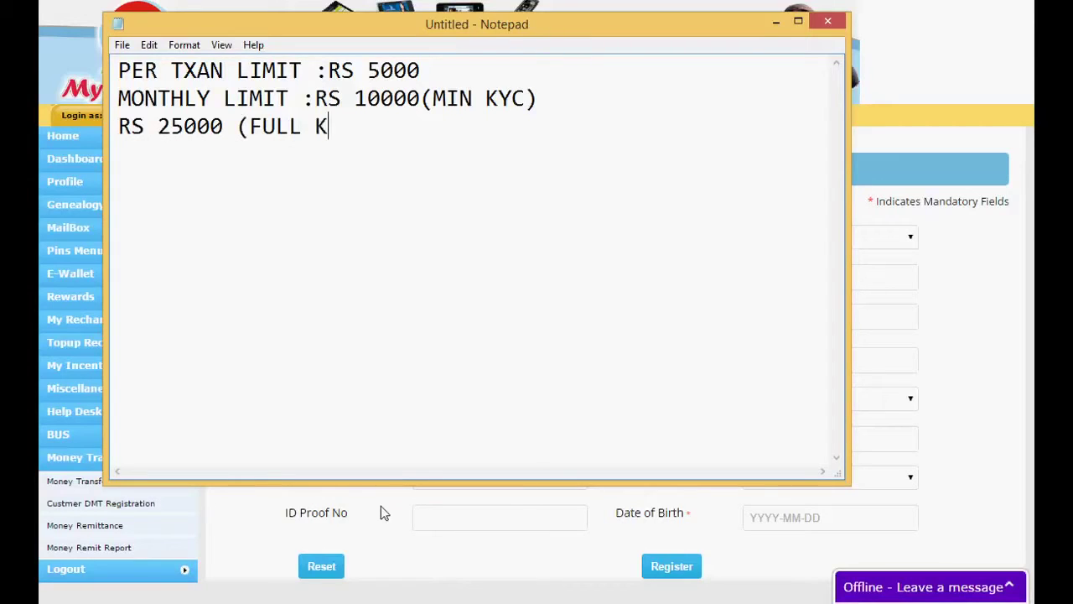
type("YC)")
left_click(831, 27)
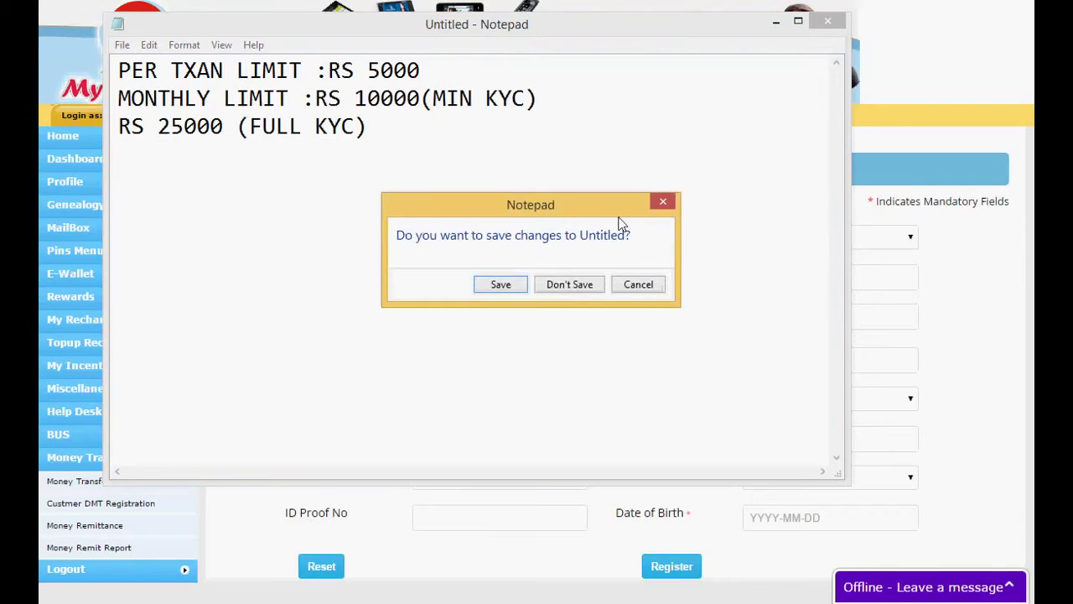
left_click(593, 277)
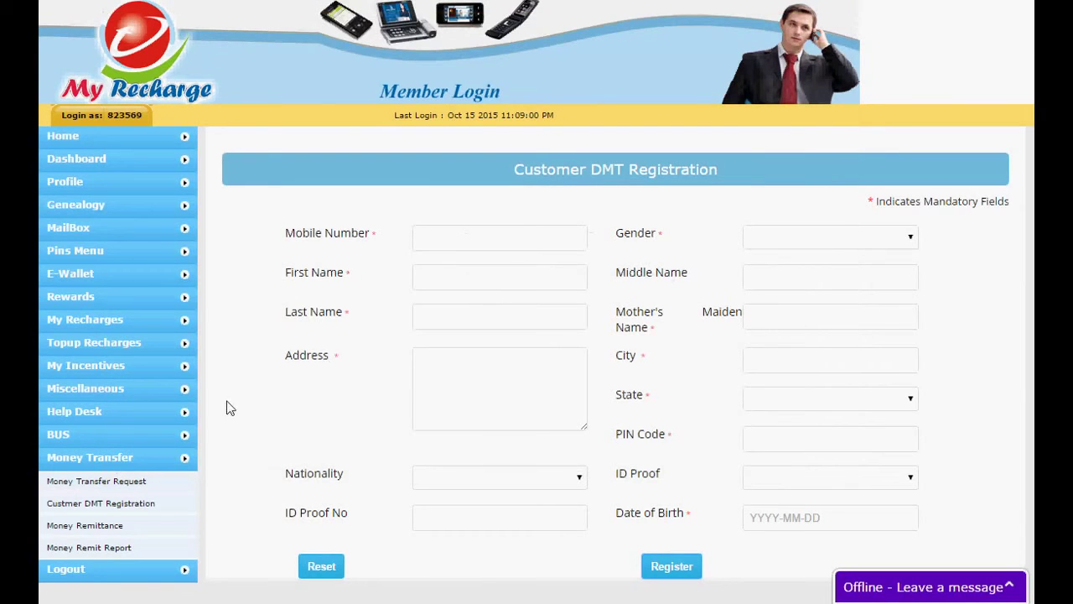
Open the Money Remittance page from the Money Transfer menu
left_click(102, 528)
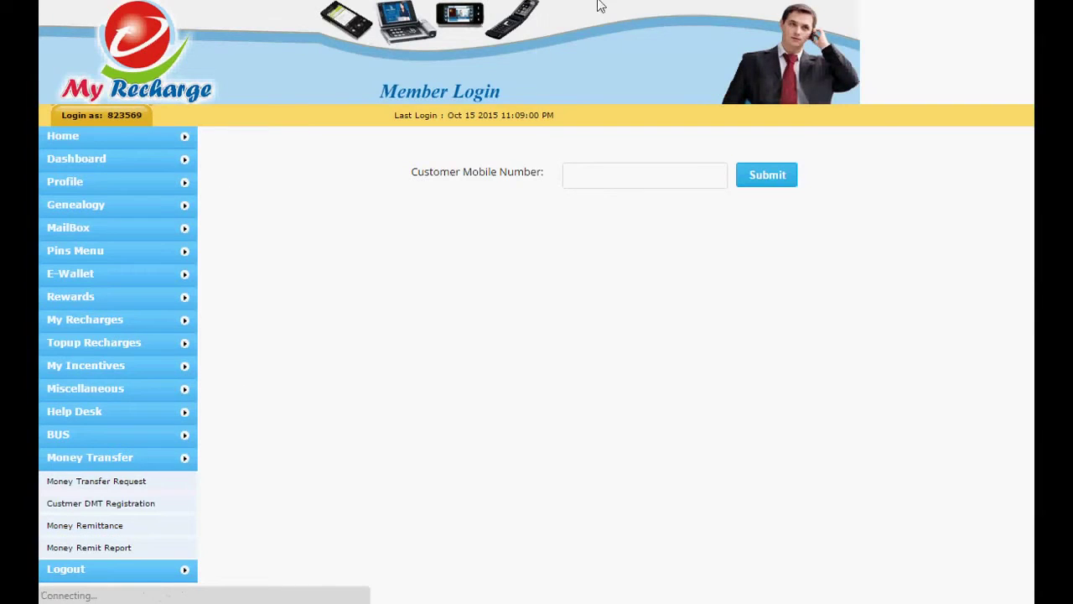
Launch Notepad by searching for NOTE
mouse_move(1032, 4)
left_click(1002, 125)
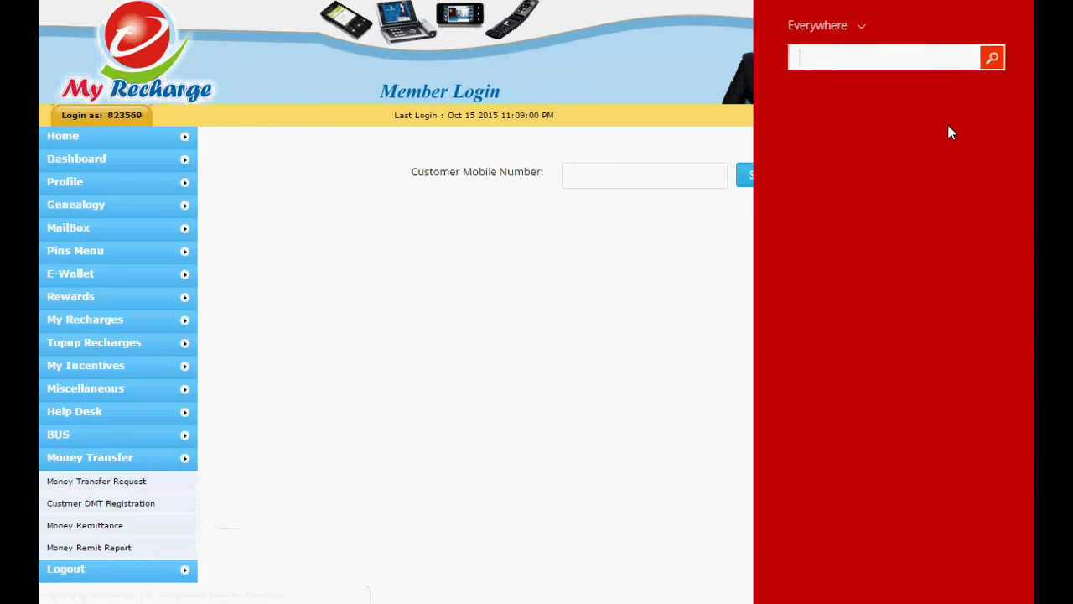
type("NOTEpad")
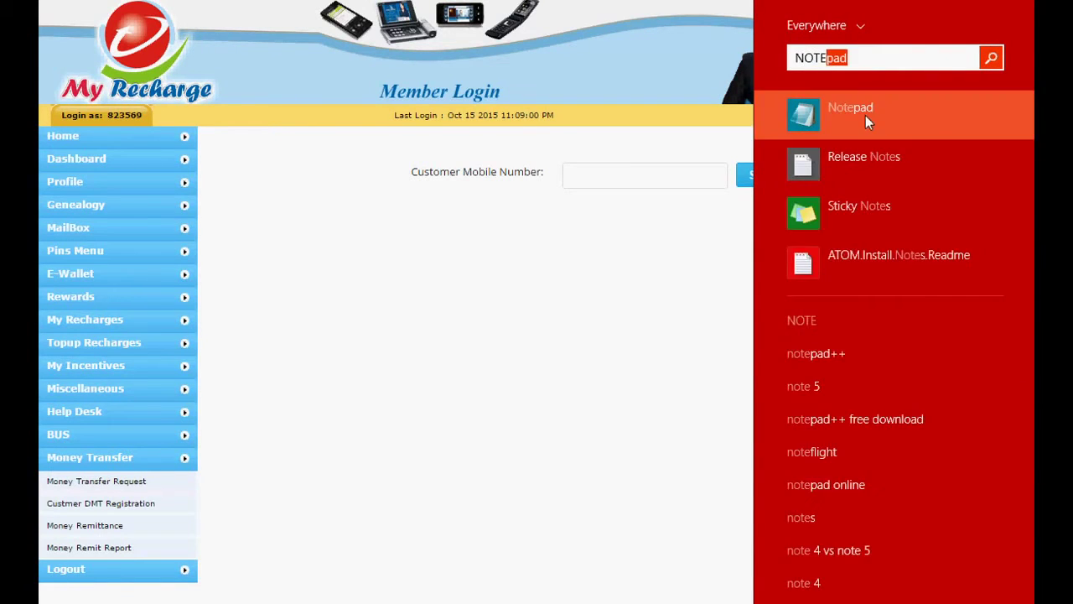
left_click(865, 115)
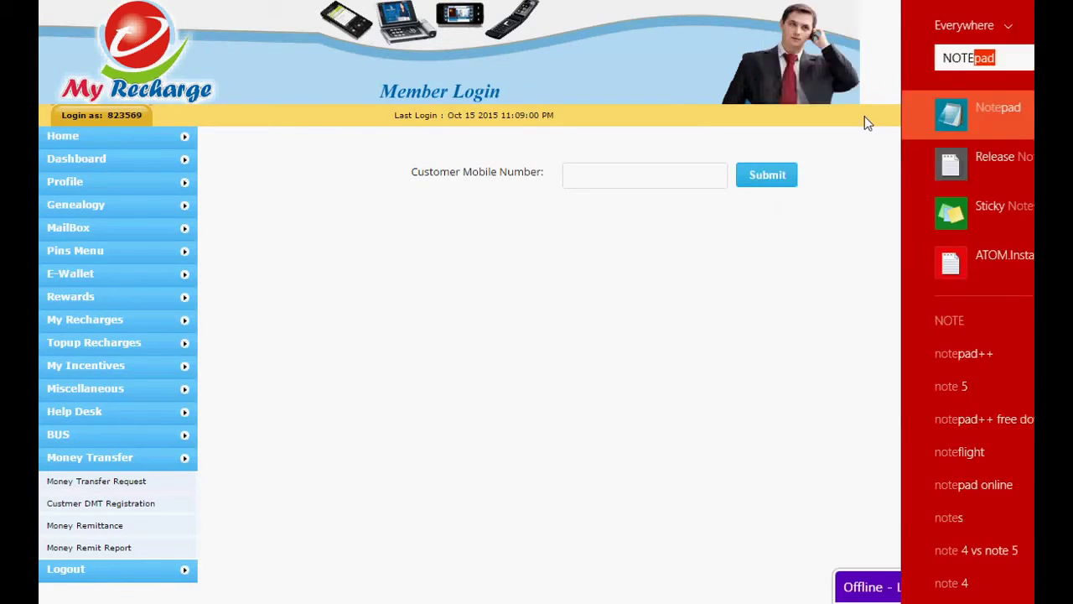
Write 'CUSTOMER MOBILE NO', 'ONLY REGISTER MOBILE NO WRITE' and 'OK', then close without saving
type("CU")
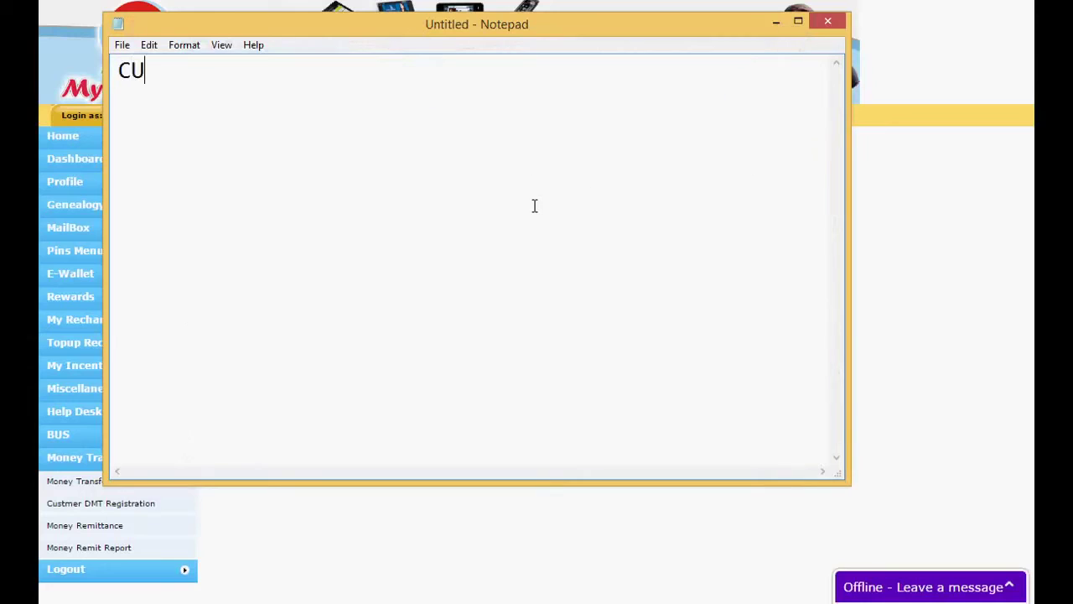
type("STOMER ")
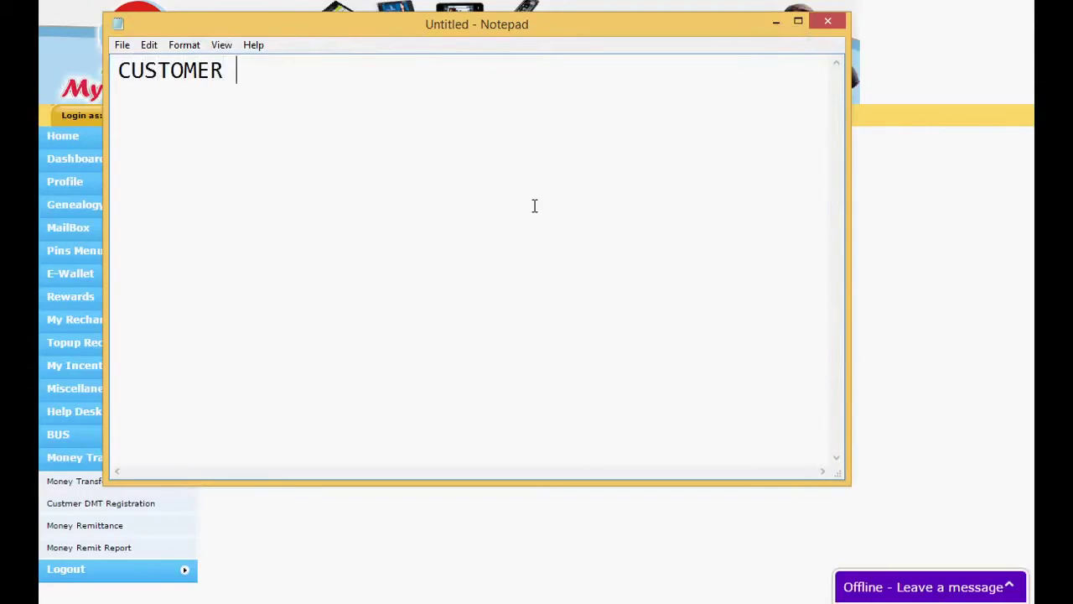
type("MOBILE NO")
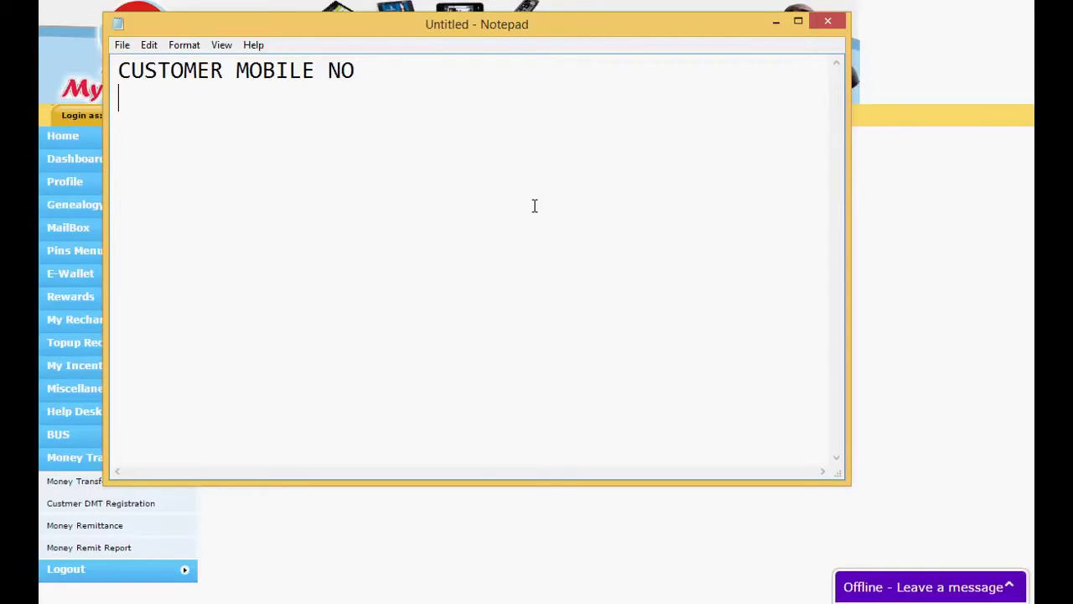
key("Return")
type("W")
key("BackSpace")
type("ONLY REGISTE")
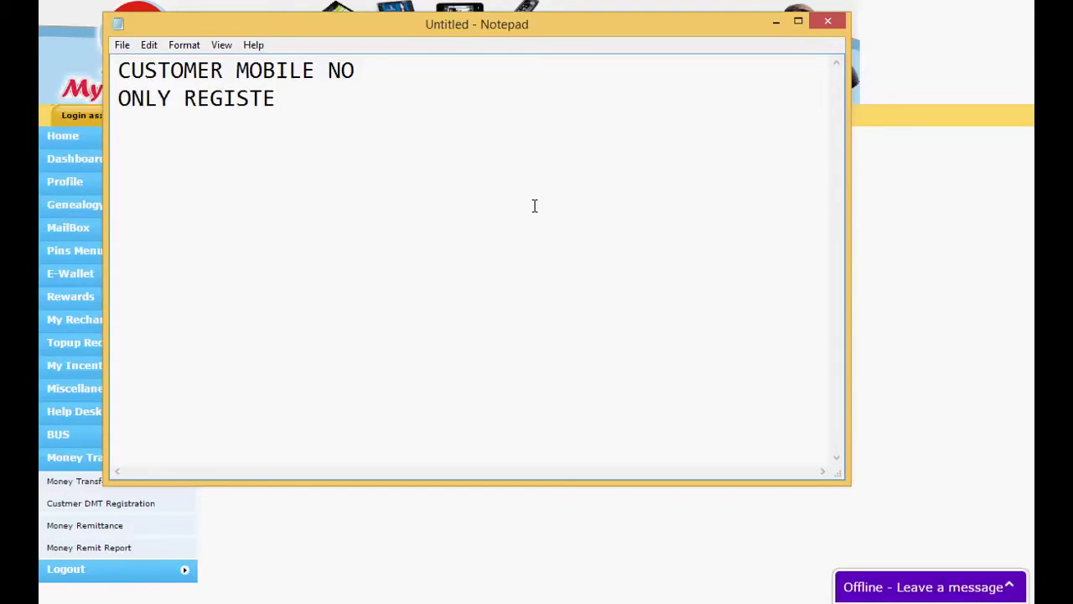
type("R MOBILE ")
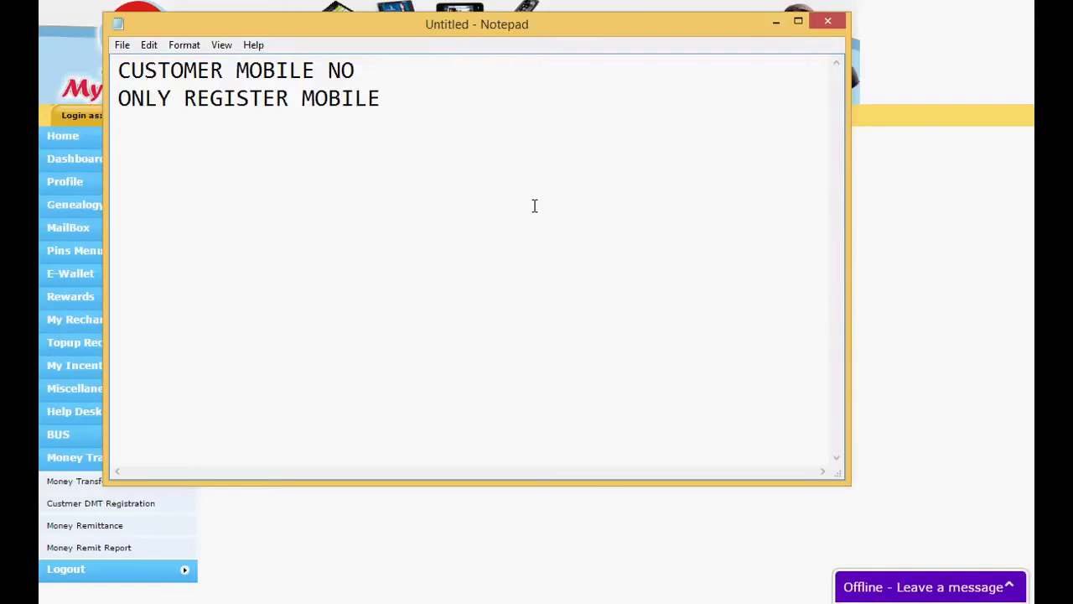
type("NO WRITE")
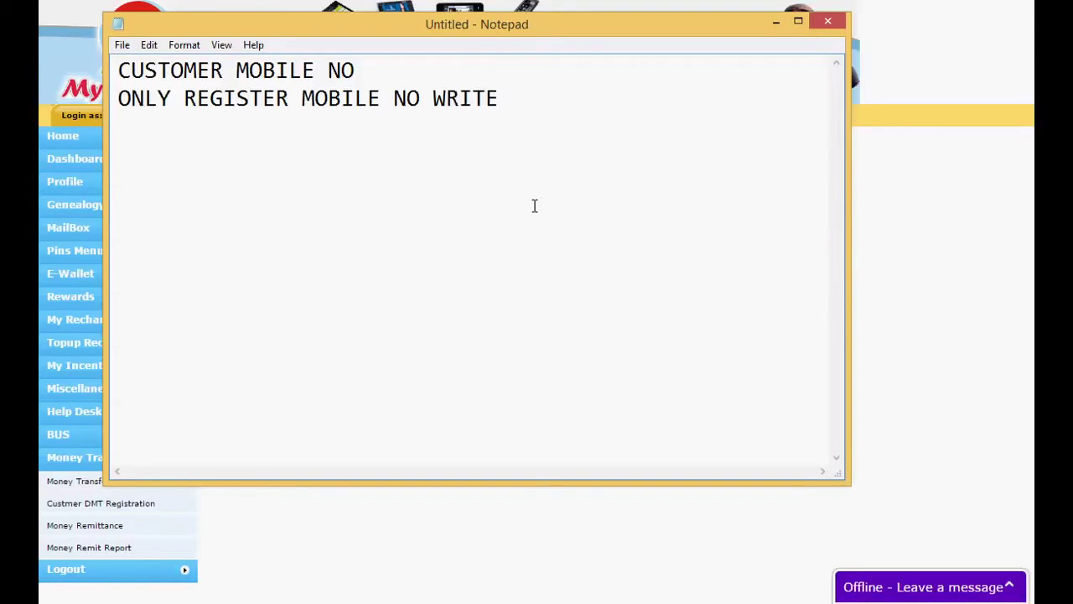
key("Return")
type("OK")
key("Return")
left_click(828, 22)
left_click(570, 285)
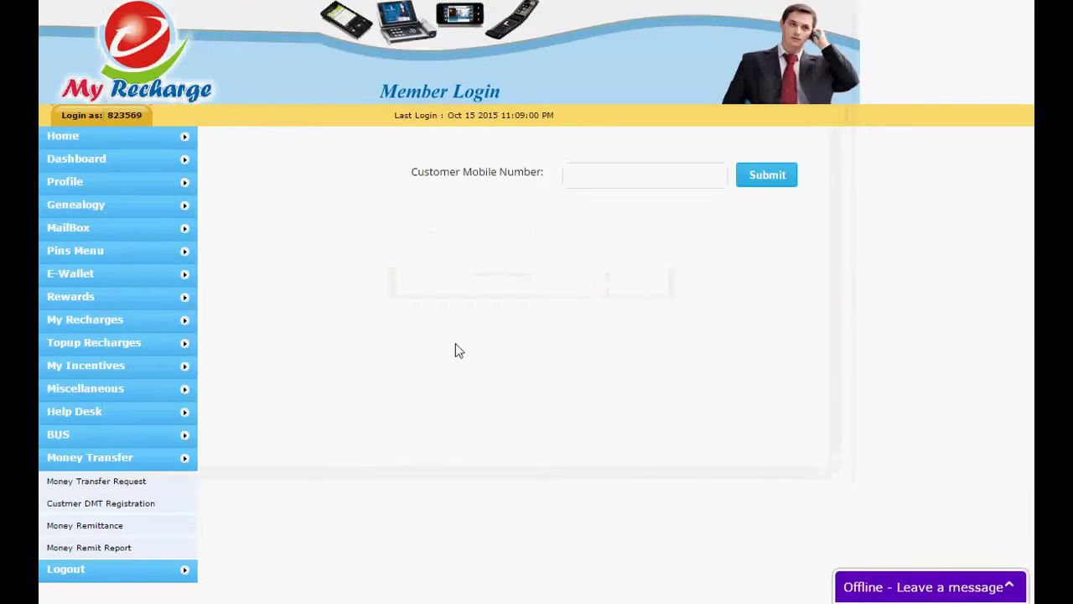
Look up the customer by mobile number, dismiss the no-beneficiaries alert, and start a new beneficiary
left_click(597, 174)
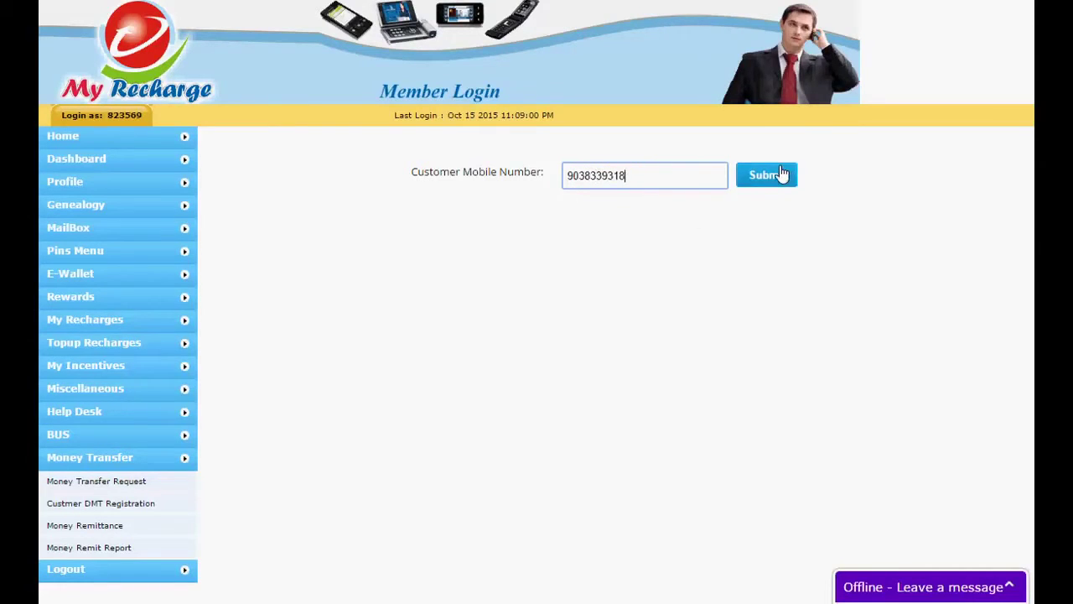
left_click(778, 175)
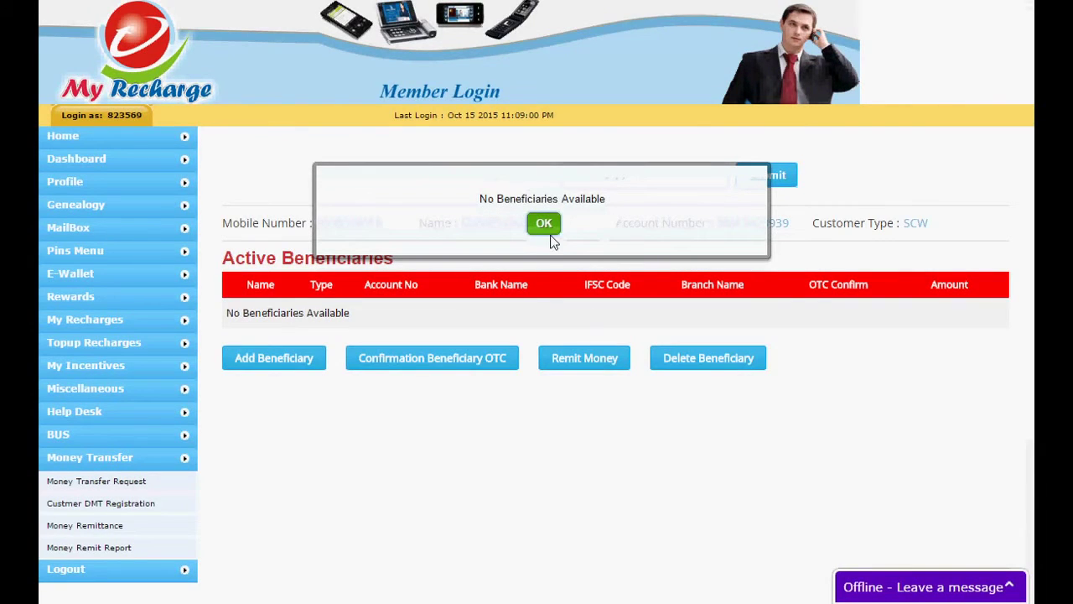
left_click(546, 228)
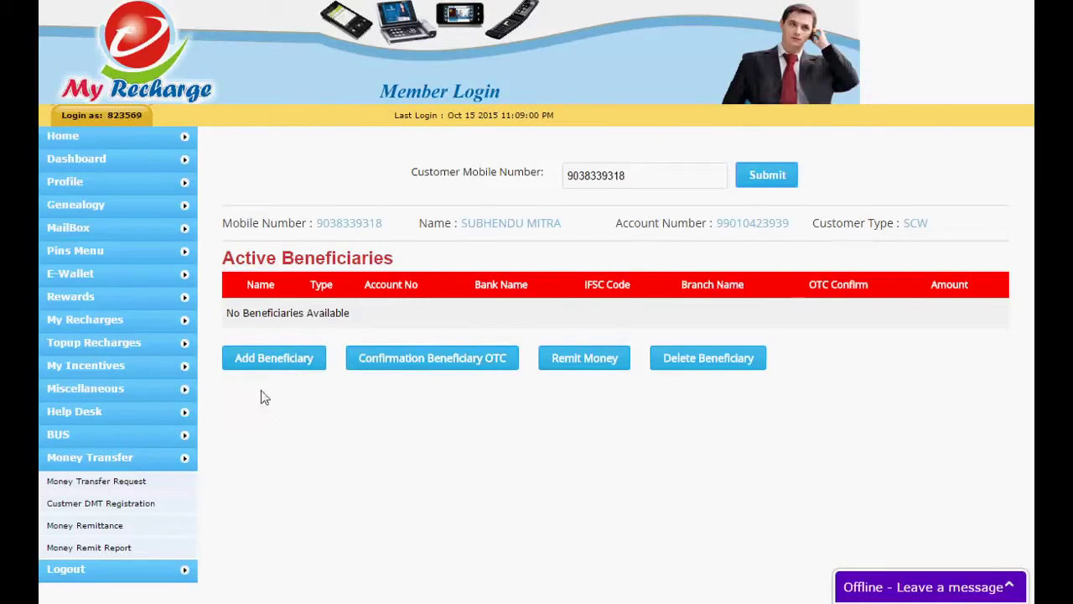
left_click(271, 369)
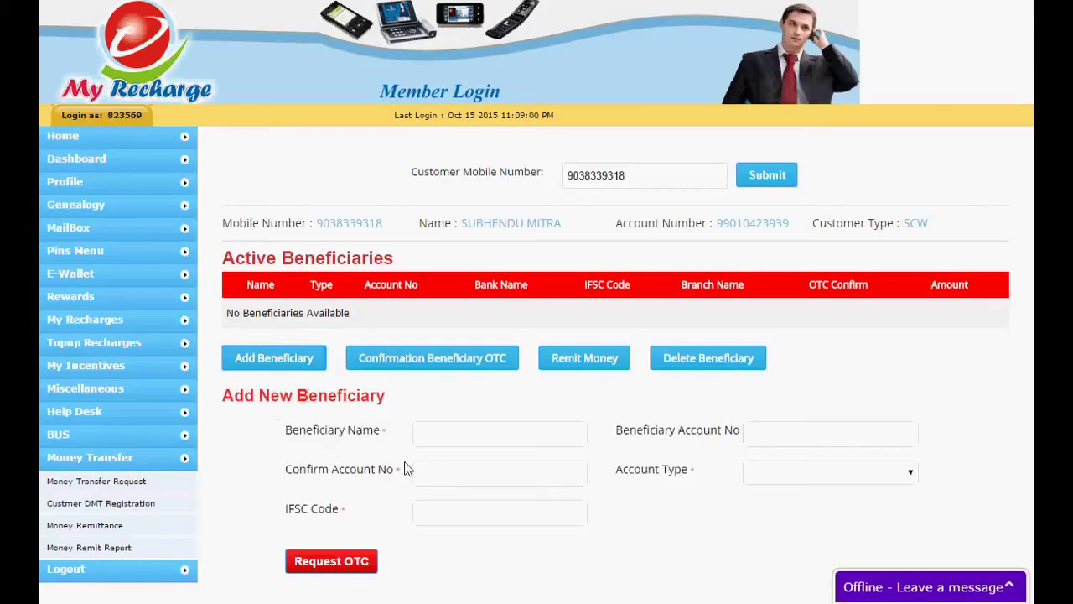
left_click(481, 442)
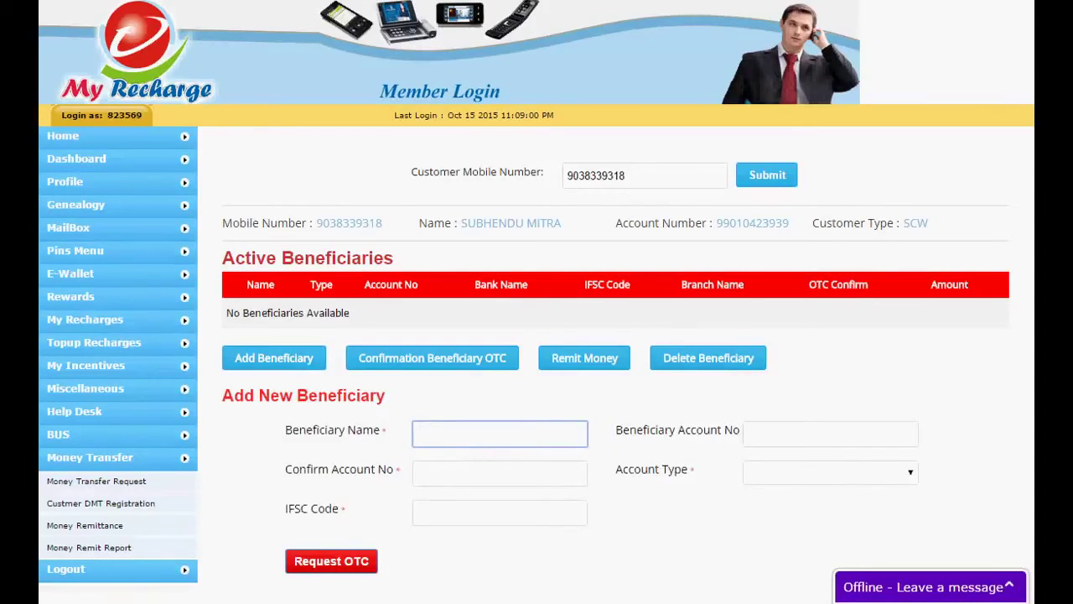
Jot 'INPUT BANK DETAILS' in a new Notepad note and close it unsaved
mouse_move(1008, 125)
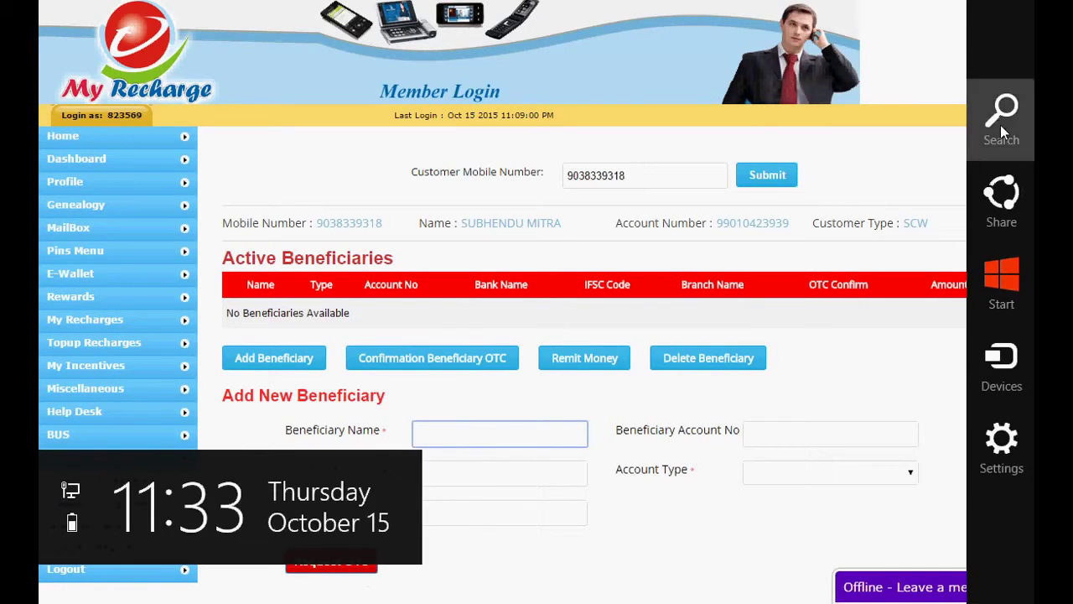
left_click(1000, 125)
type("NOTEpad")
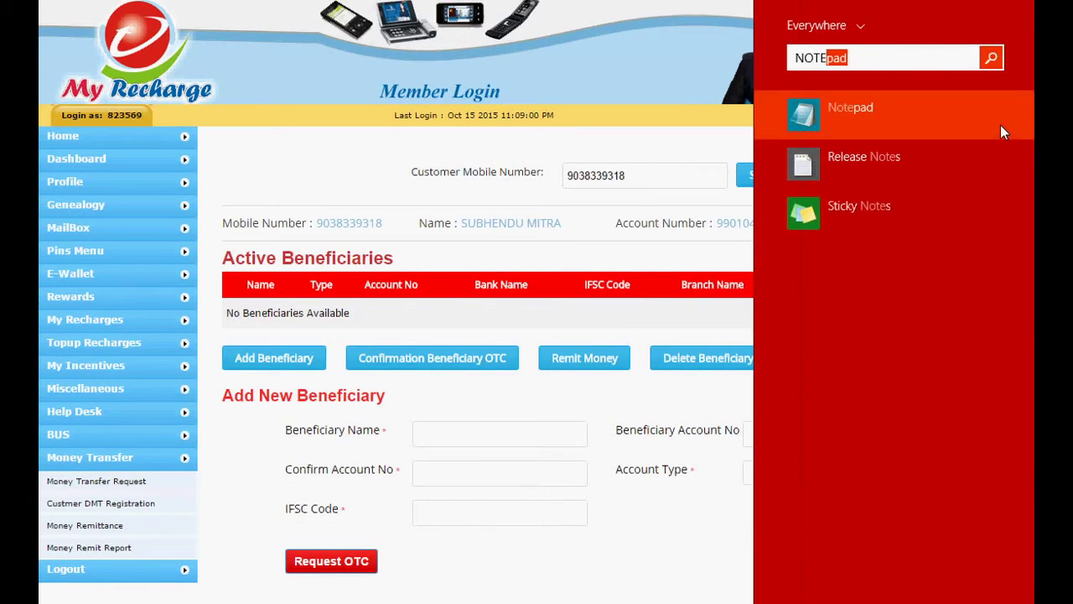
left_click(902, 127)
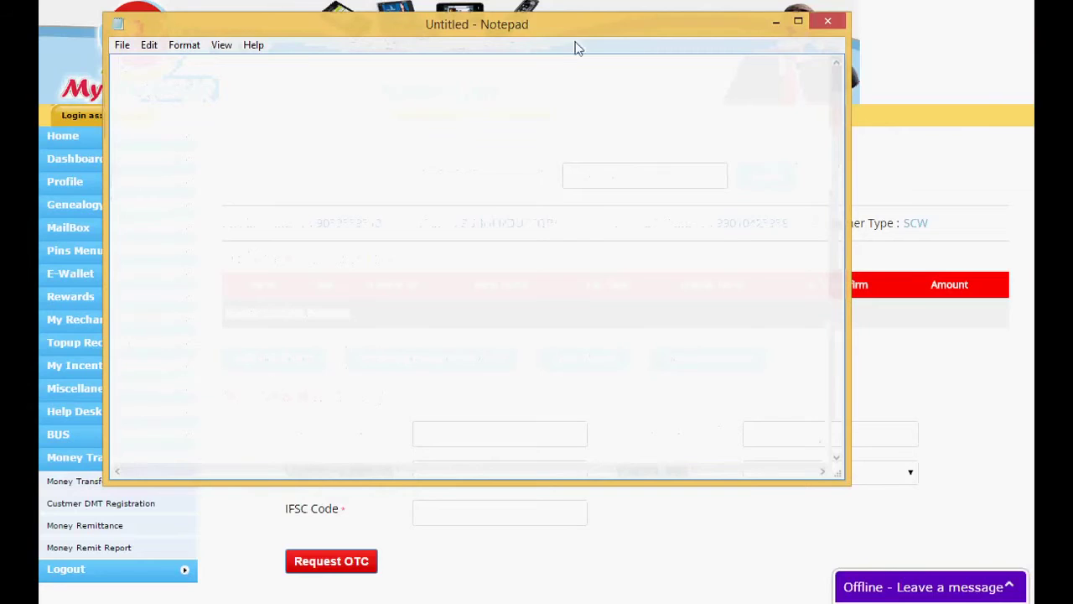
type("IN")
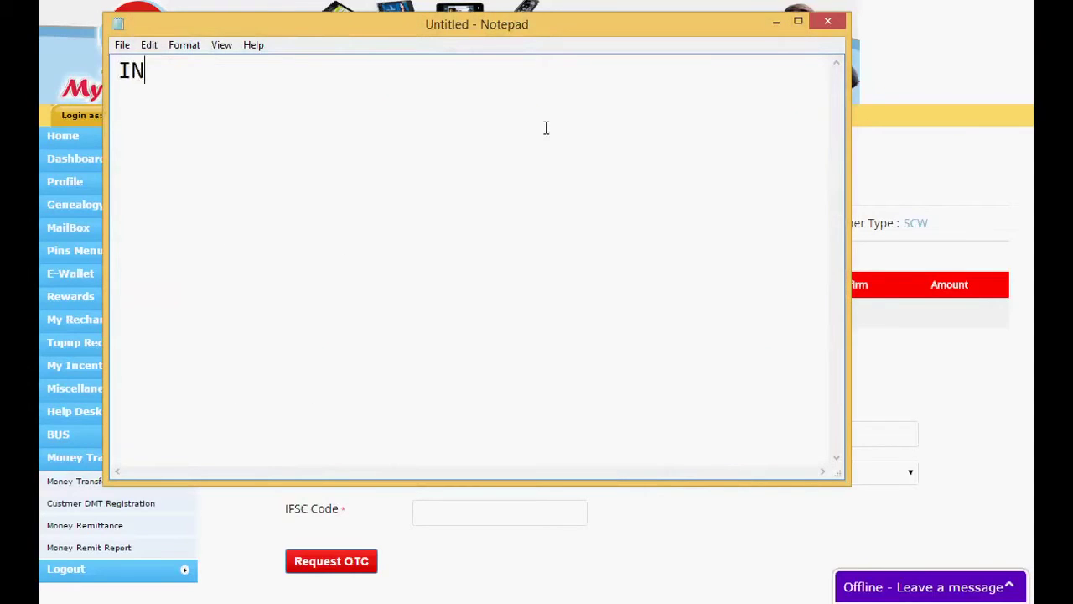
type("PUT BANK DETAILS")
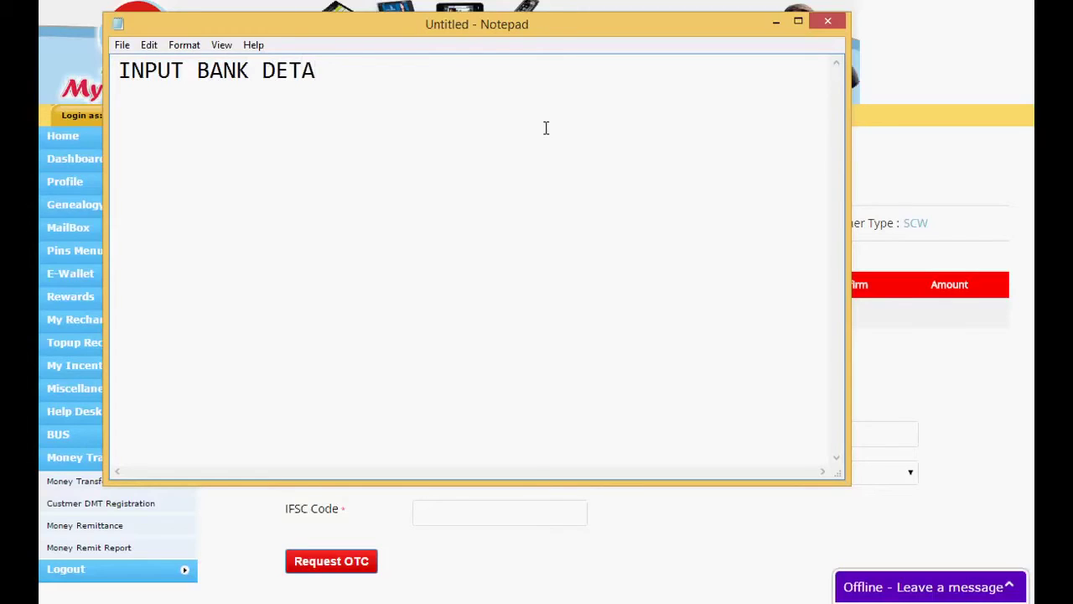
left_click(827, 21)
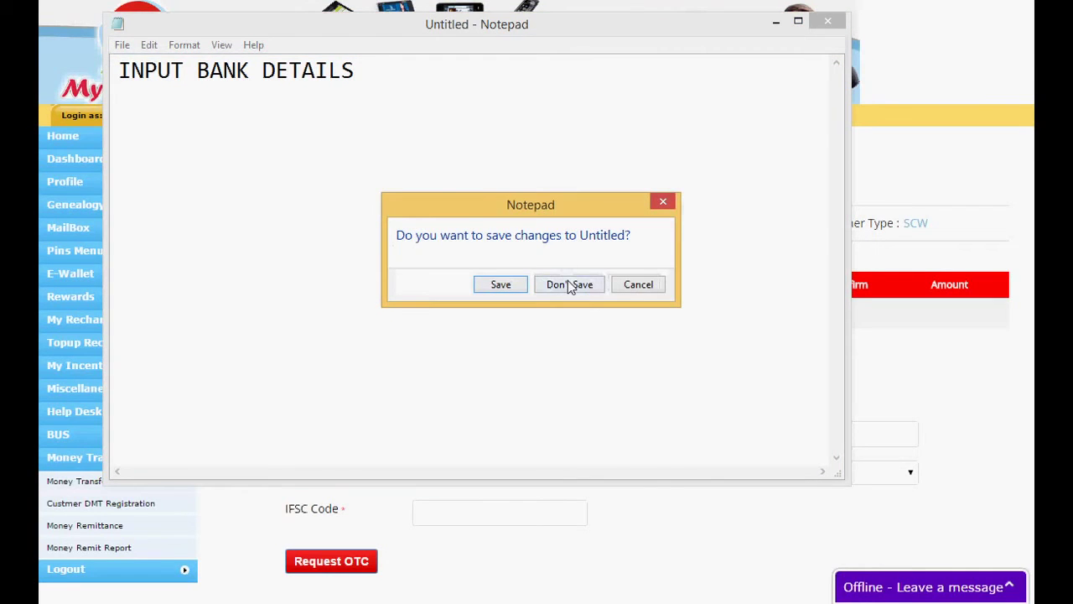
left_click(570, 285)
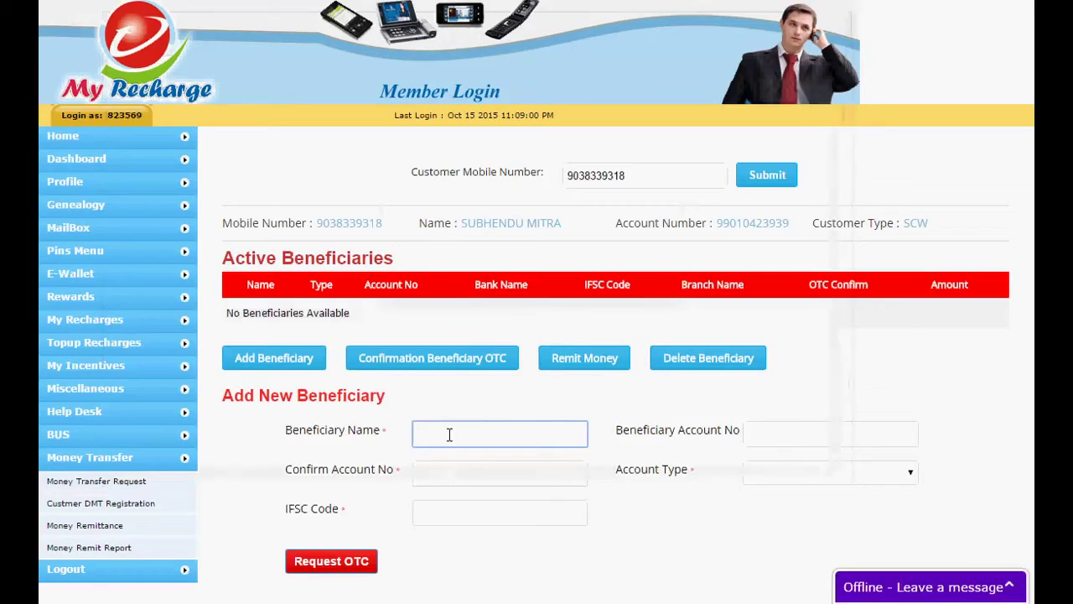
type("YO")
key("BackSpace")
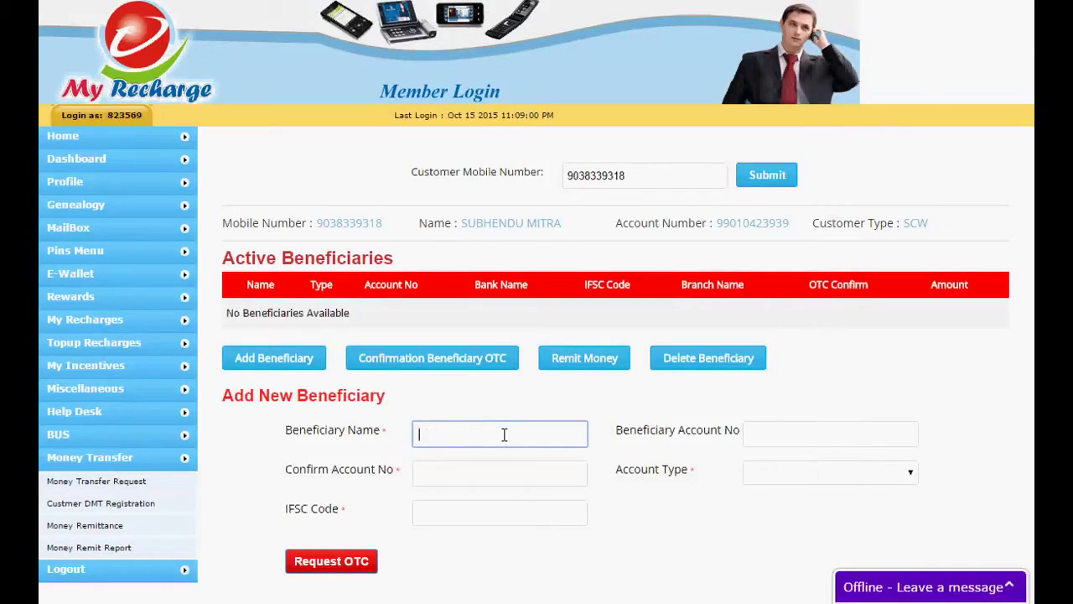
type("CUSTOMER NAME")
left_click(792, 439)
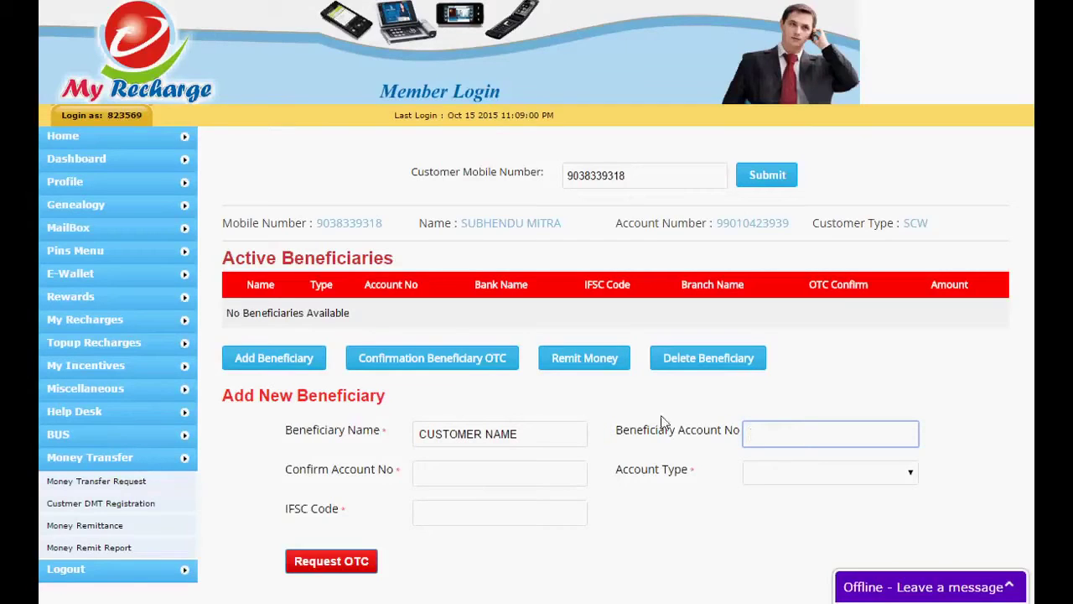
left_click(568, 435)
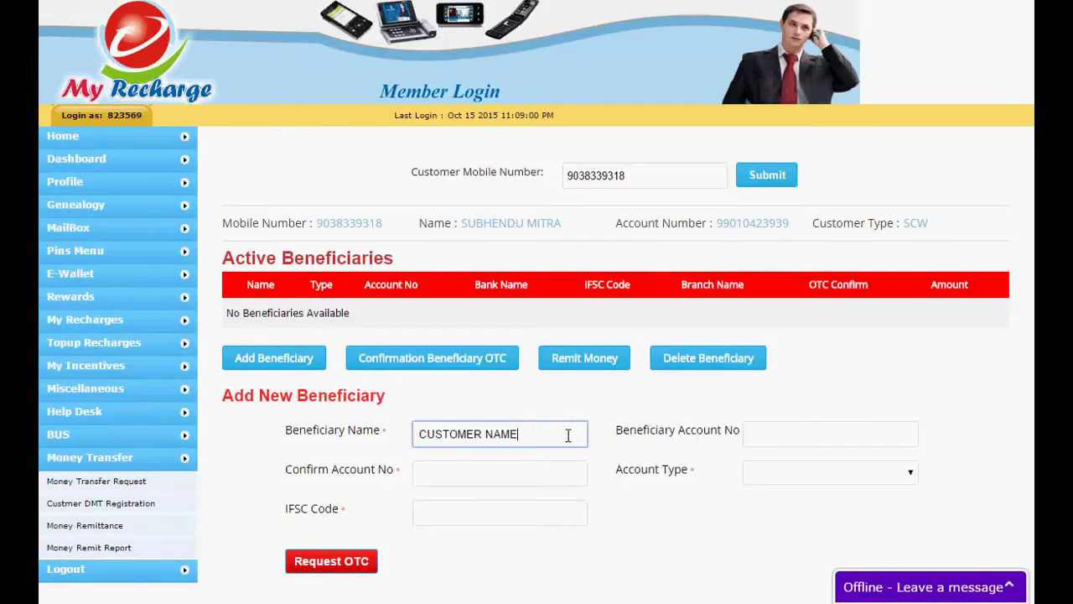
key("BackSpace")
key("BackSpace")
key("BackSpace")
key("BackSpace")
key("BackSpace")
key("BackSpace")
key("BackSpace")
key("BackSpace")
key("BackSpace")
key("BackSpace")
key("BackSpace")
key("BackSpace")
left_click(463, 479)
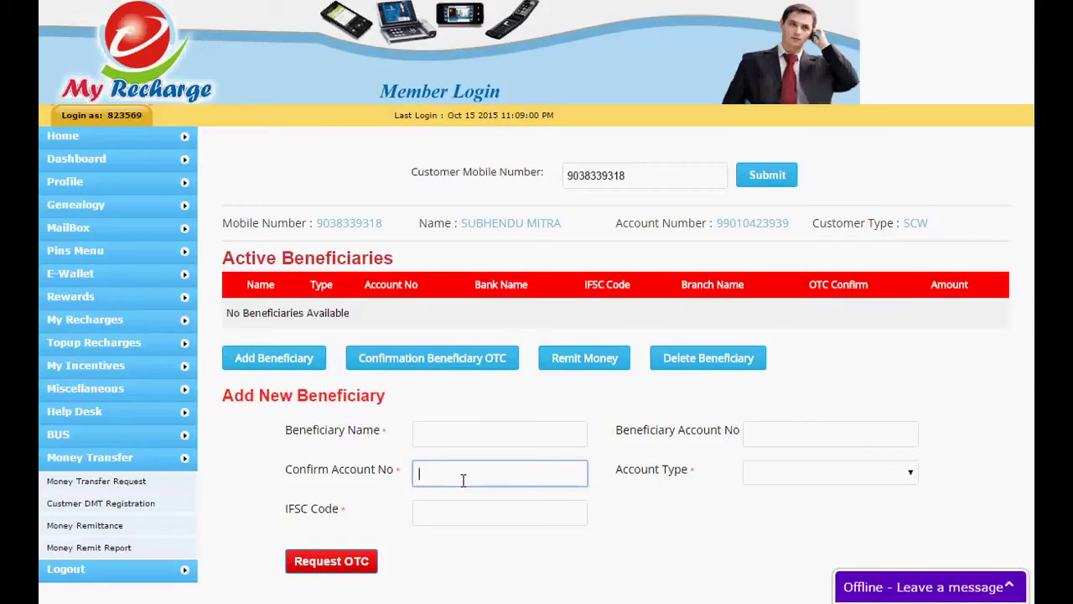
left_click(437, 517)
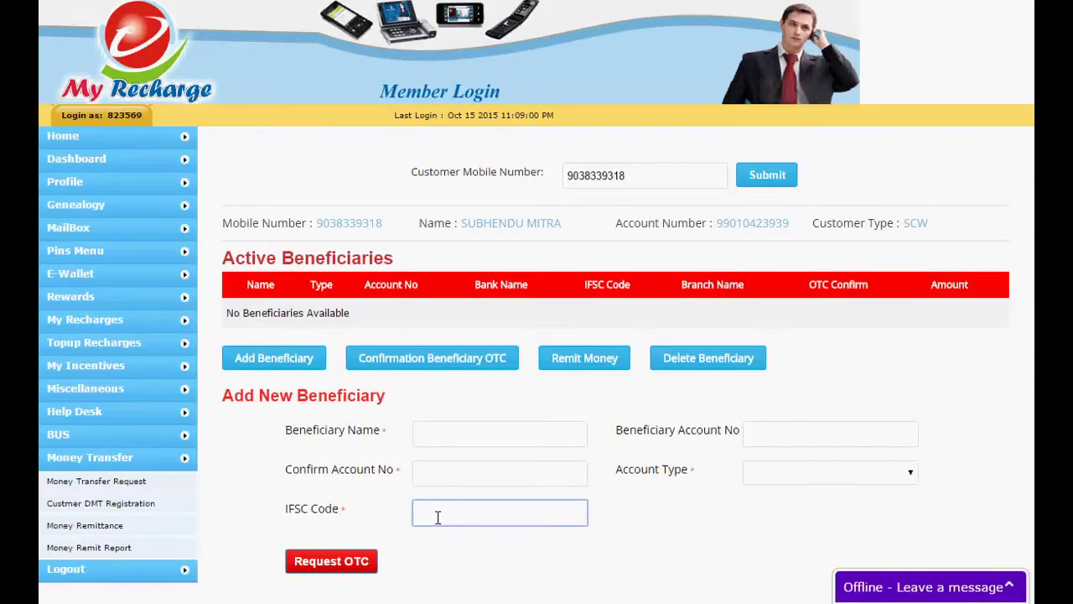
left_click(777, 475)
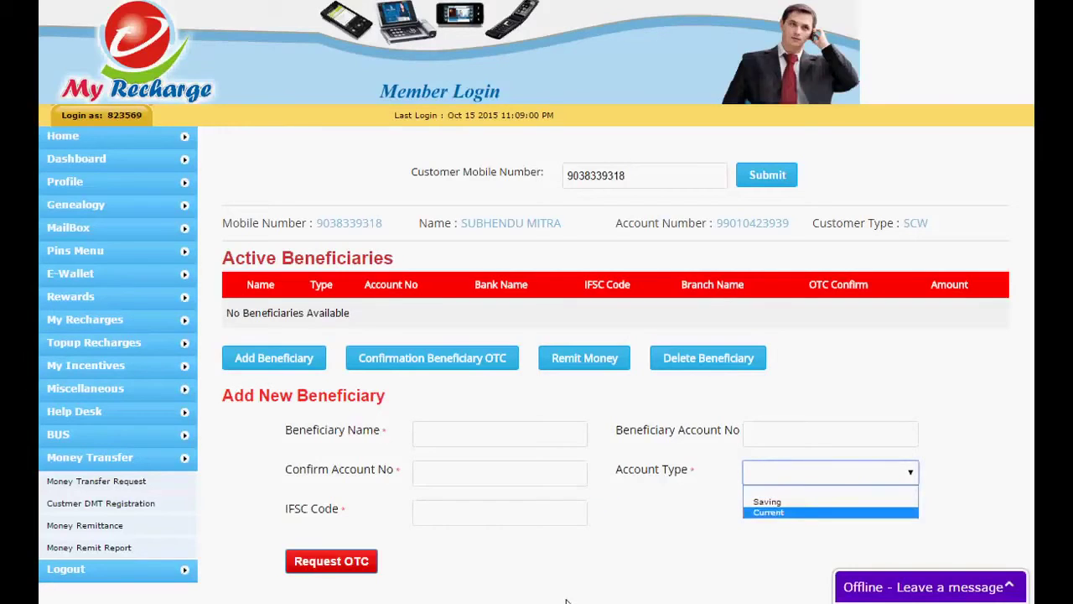
left_click(898, 344)
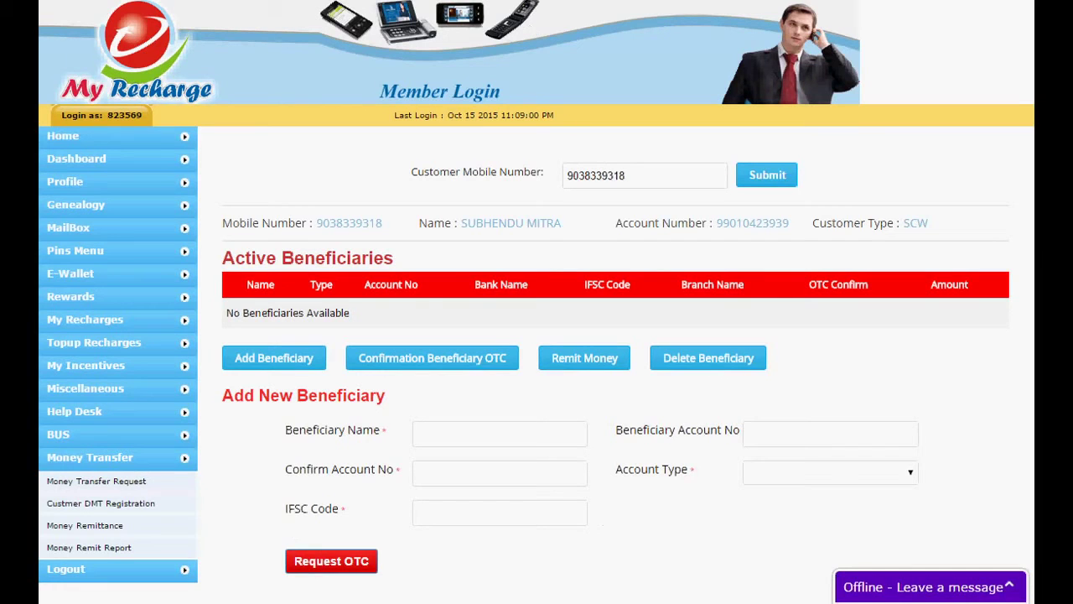
Launch Notepad from Windows Search and write 'AFTER CLICK THE BUTTOM REQUEST OTC'
mouse_move(1033, 2)
left_click(1001, 105)
type("N")
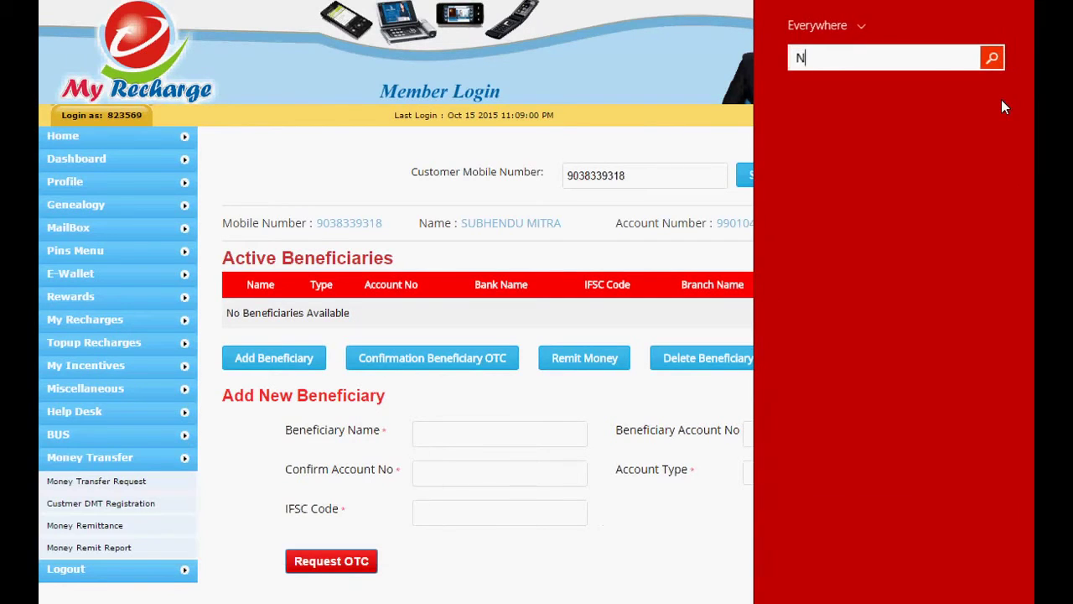
type("OTEpad")
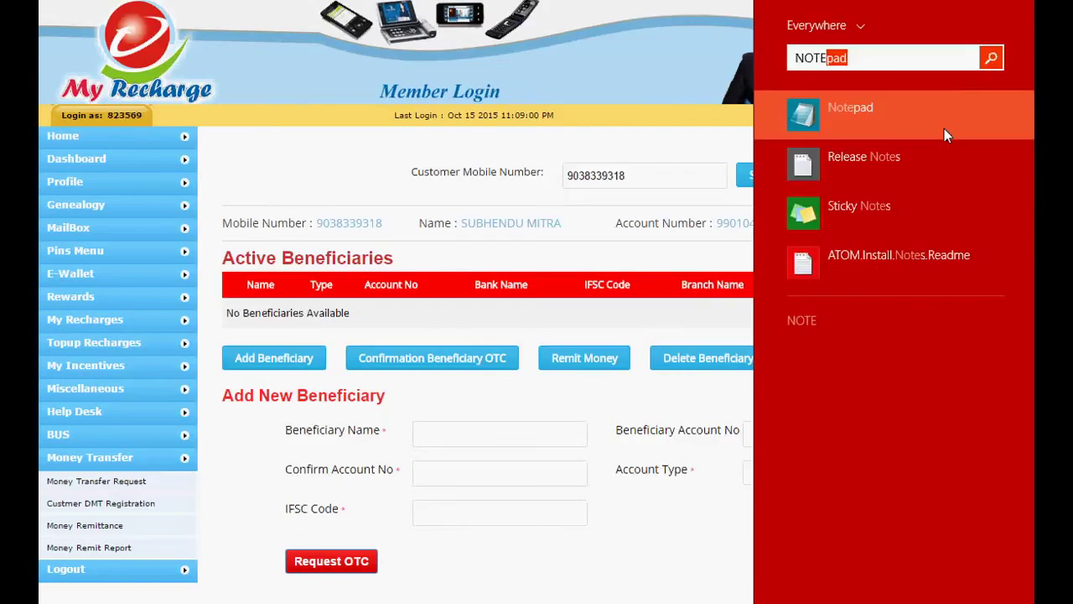
left_click(944, 129)
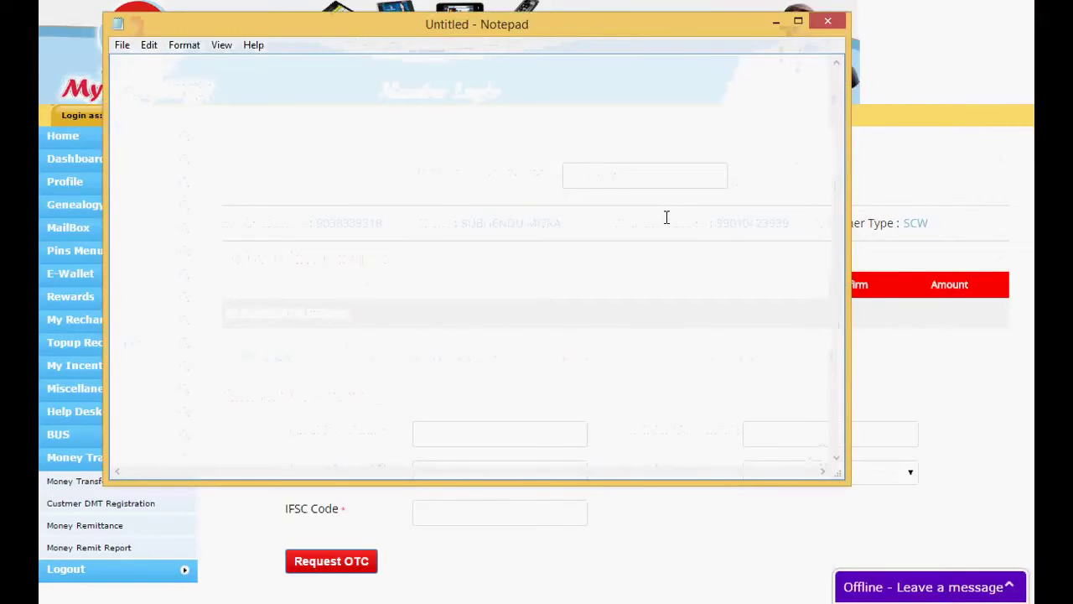
type("AFTER")
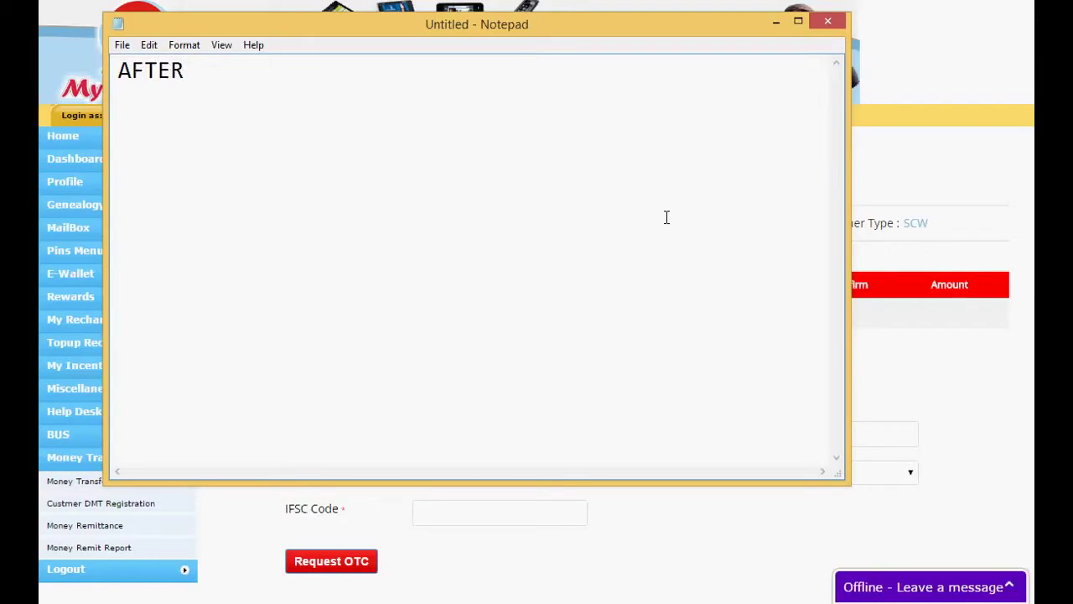
type(" CLICK THE")
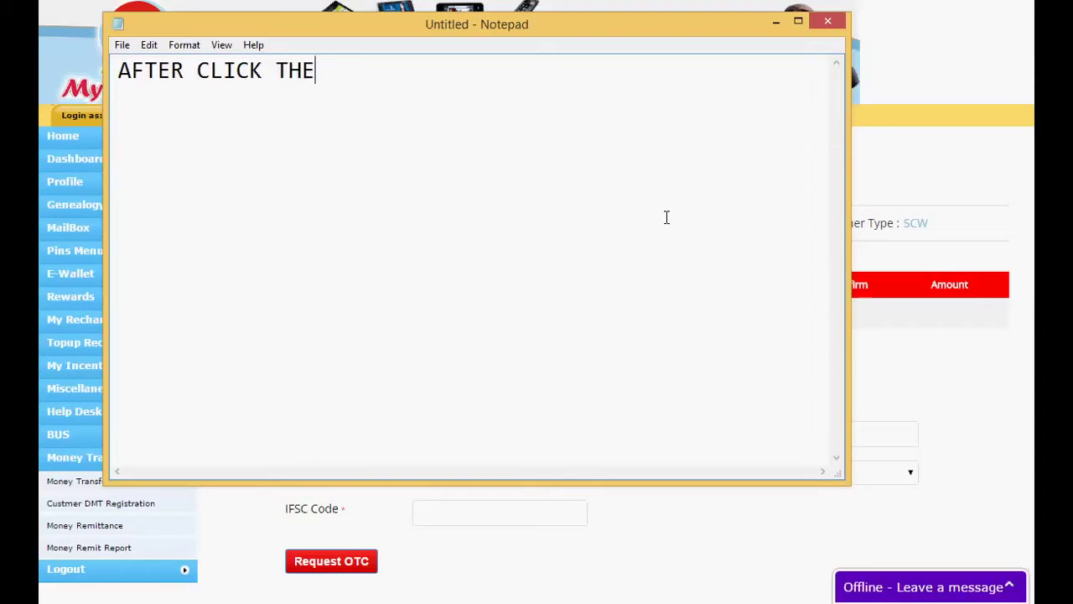
type(" BUTTOM")
type("R")
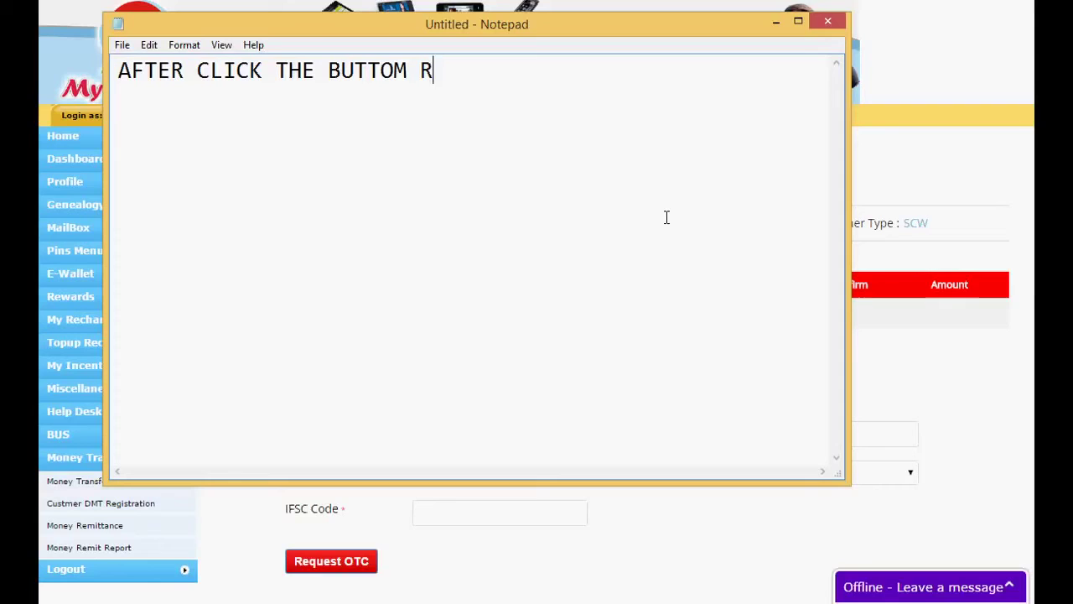
type("EQUES")
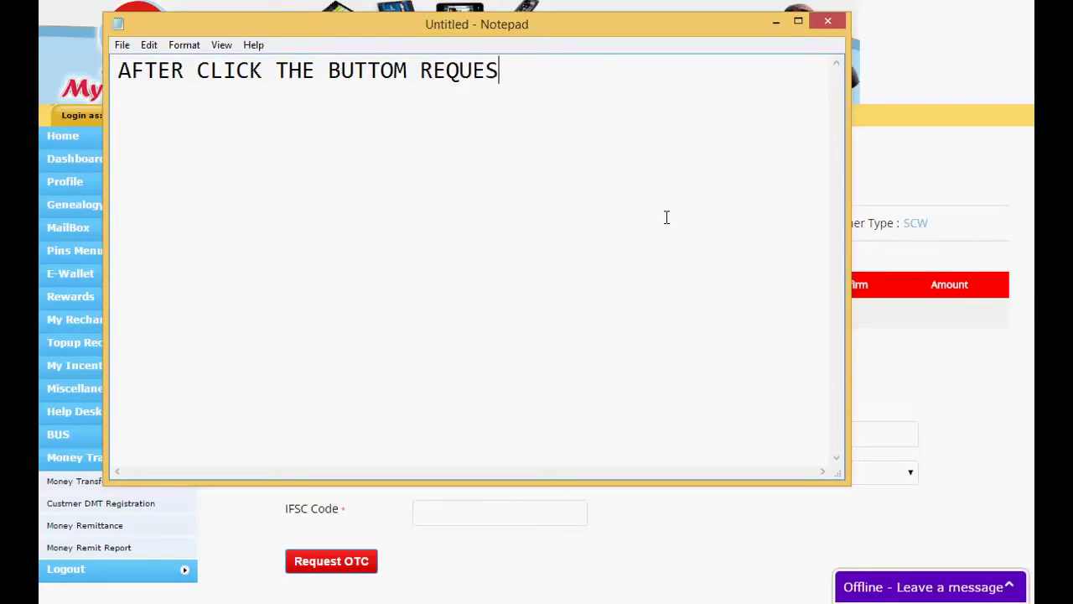
type("T OTC")
Minimize the note, bring it back over the page, and clear all its text
left_click(775, 21)
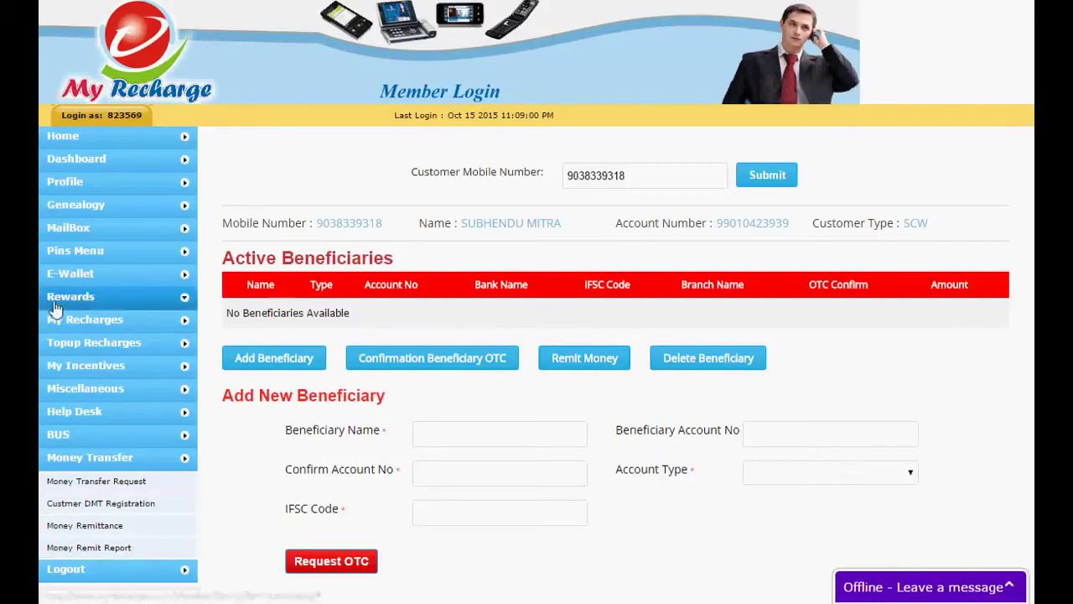
key("alt+Tab")
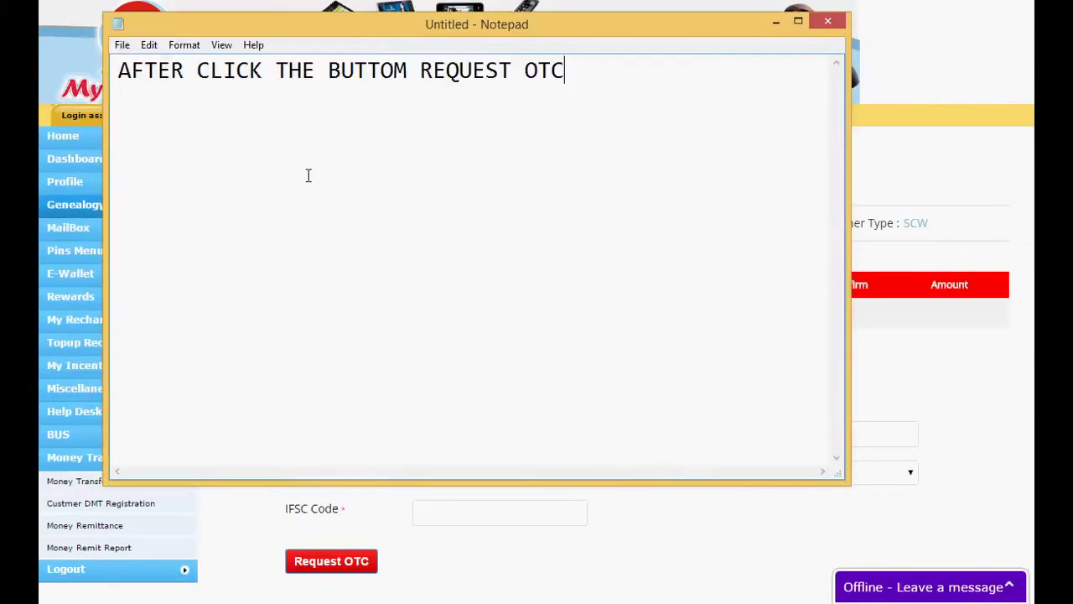
key("ctrl+a")
key("BackSpace")
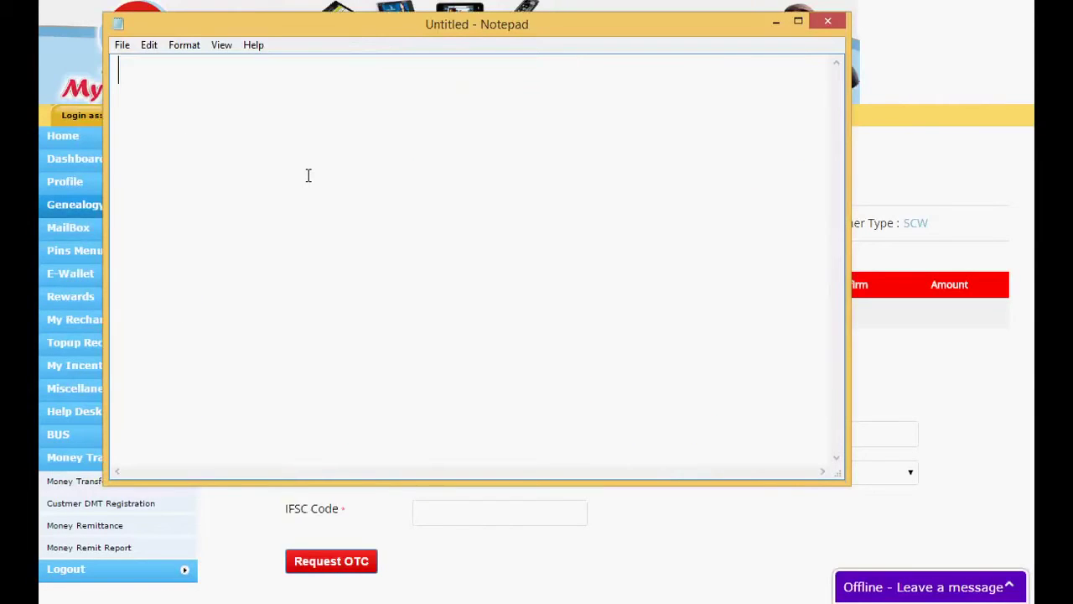
Write 'THEN CLICK REMIT NOW' in the note, minimize and restore it, then select all its text
type("THEN CLIC")
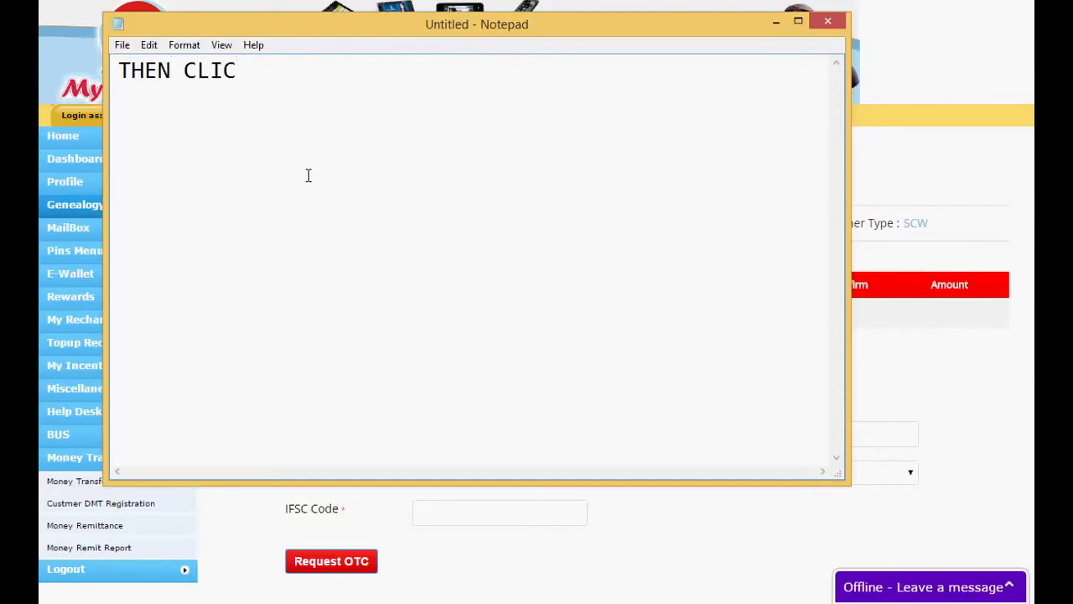
type("K REMIT NO")
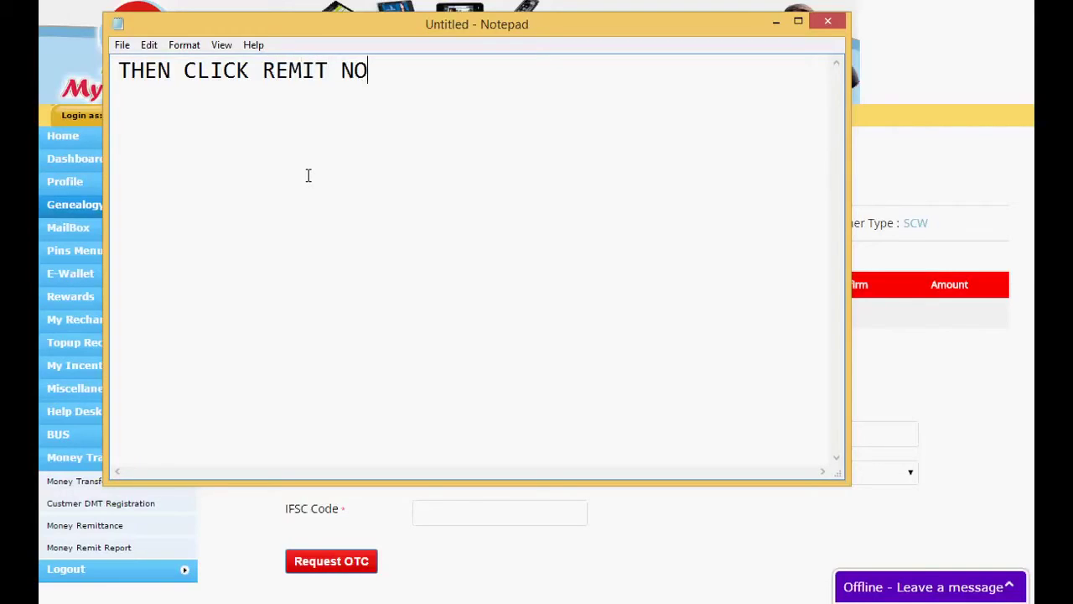
type("W")
key("Return")
left_click(775, 20)
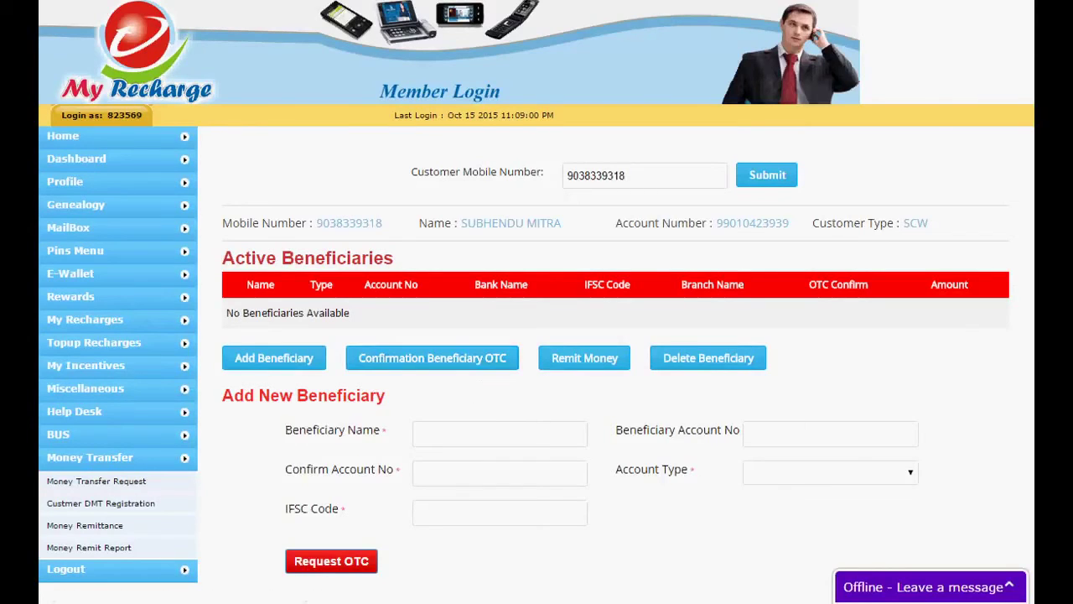
key("alt+Tab")
key("ctrl+a")
Move the note lower and write 'BEFORE REMIT YOU CAN CONFIRMATION BELRFICIARY OTC BY SENT OTP IN MOBILE'
type("BEFOR")
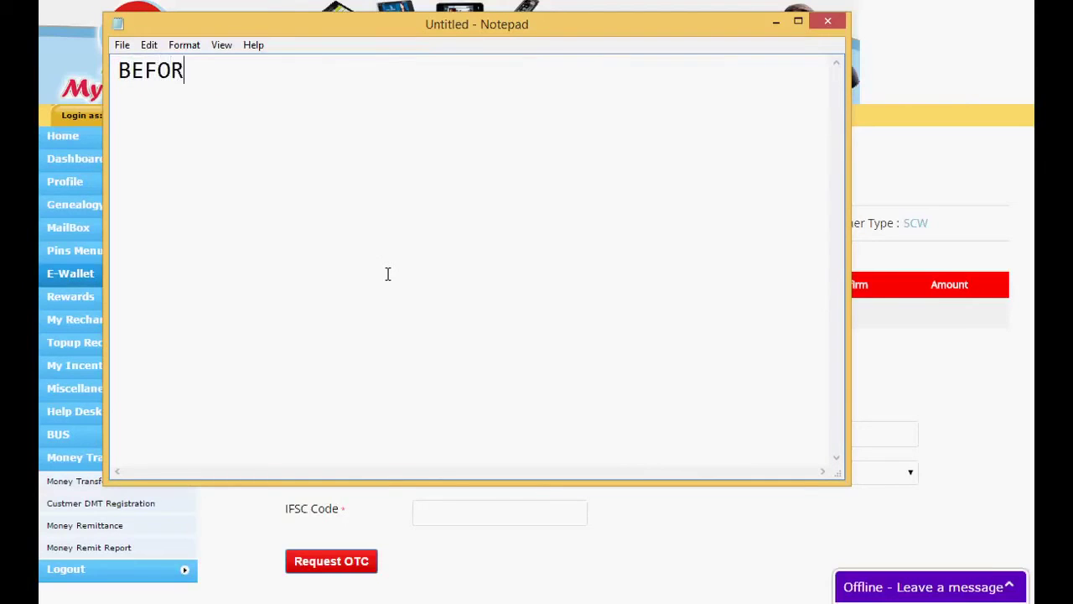
type("E REMIT YOU CAN")
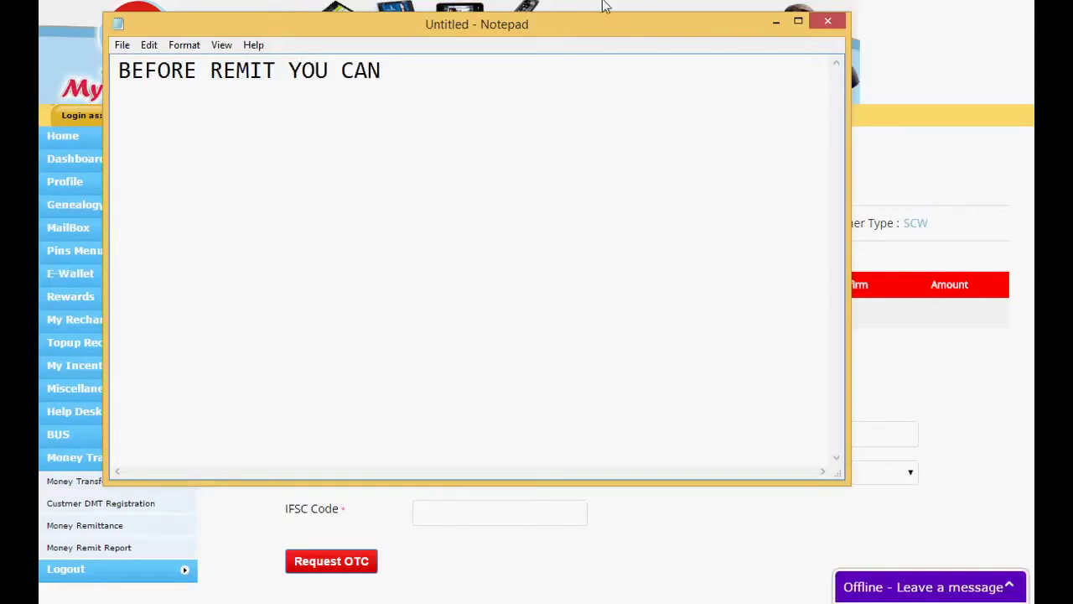
left_click_drag(598, 22, 563, 402)
type("CONF")
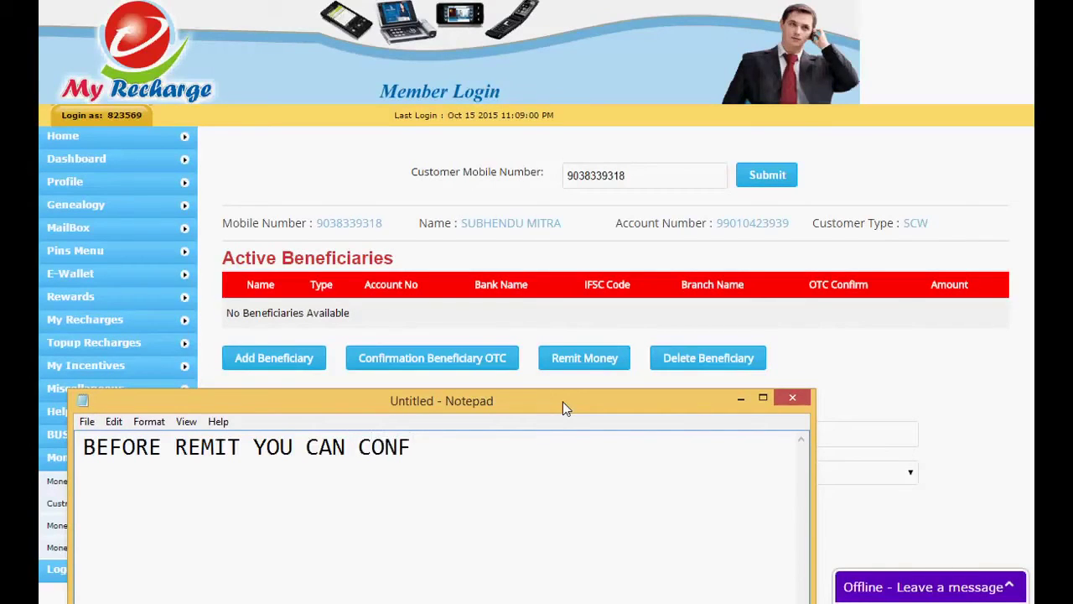
type("R")
key("BackSpace")
type("IRMATIO")
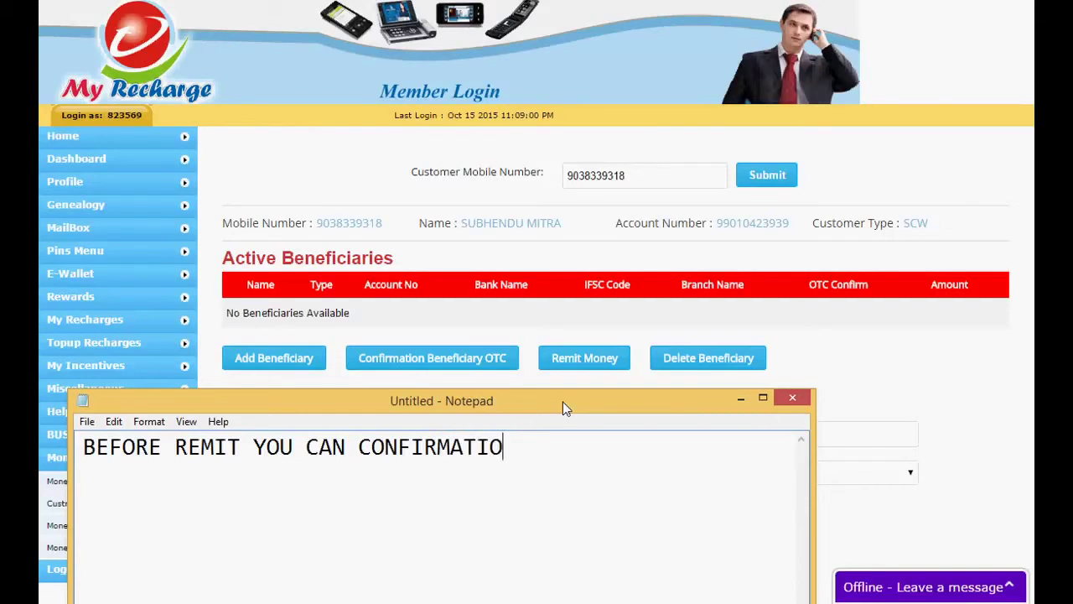
type("N BELRFICI")
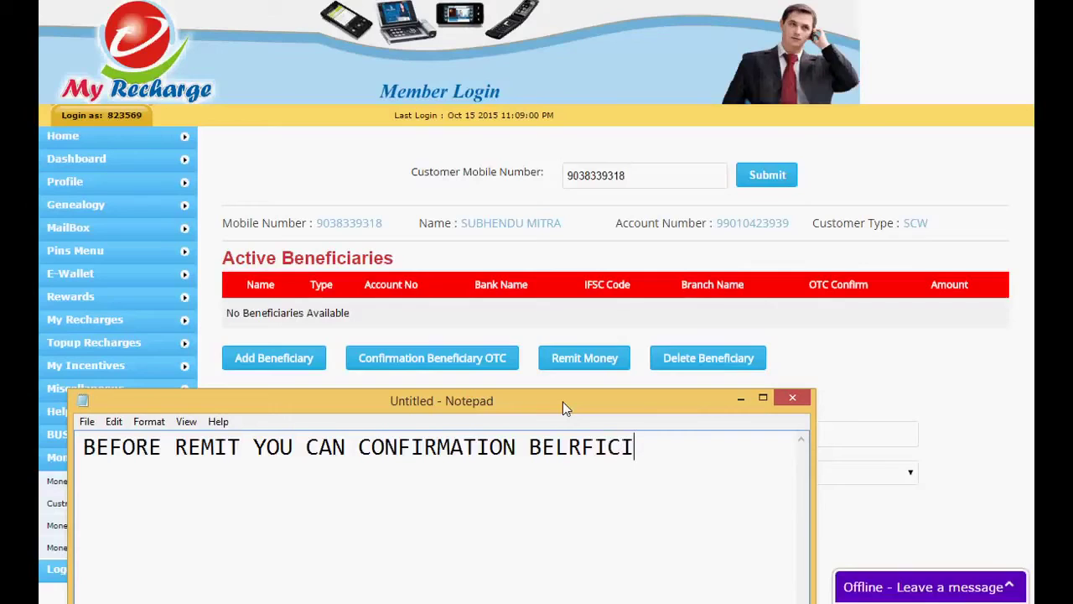
type("ARY OTC")
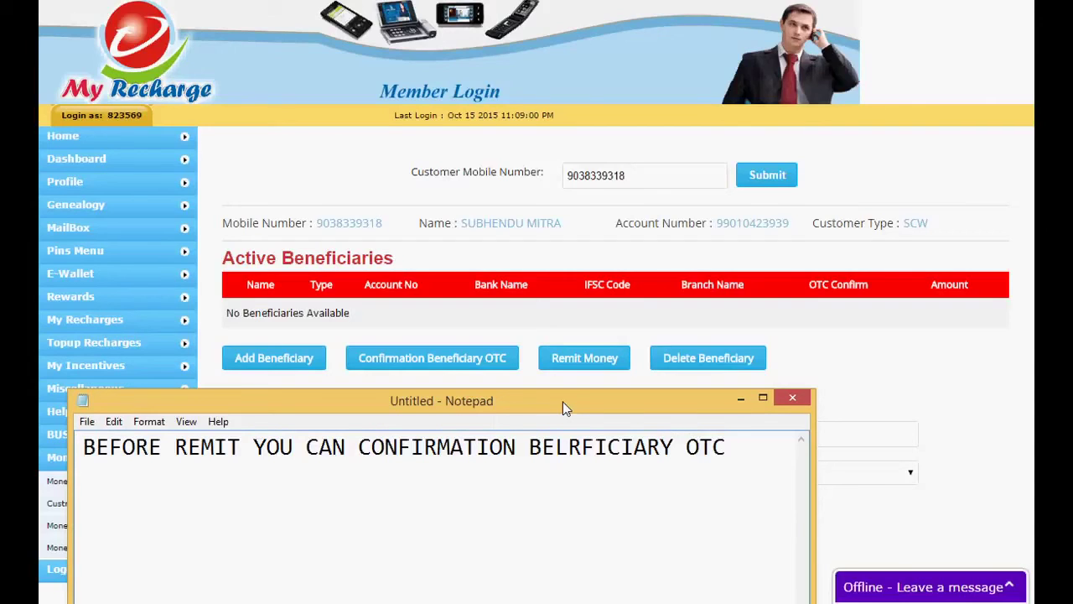
type(" BY SENT OY")
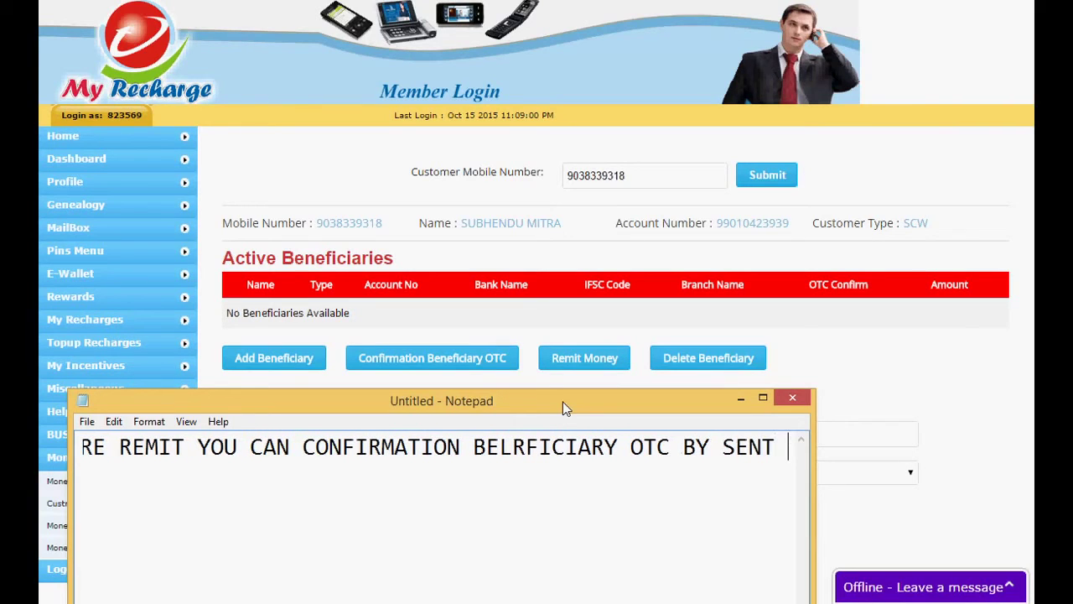
key("BackSpace")
type("TP")
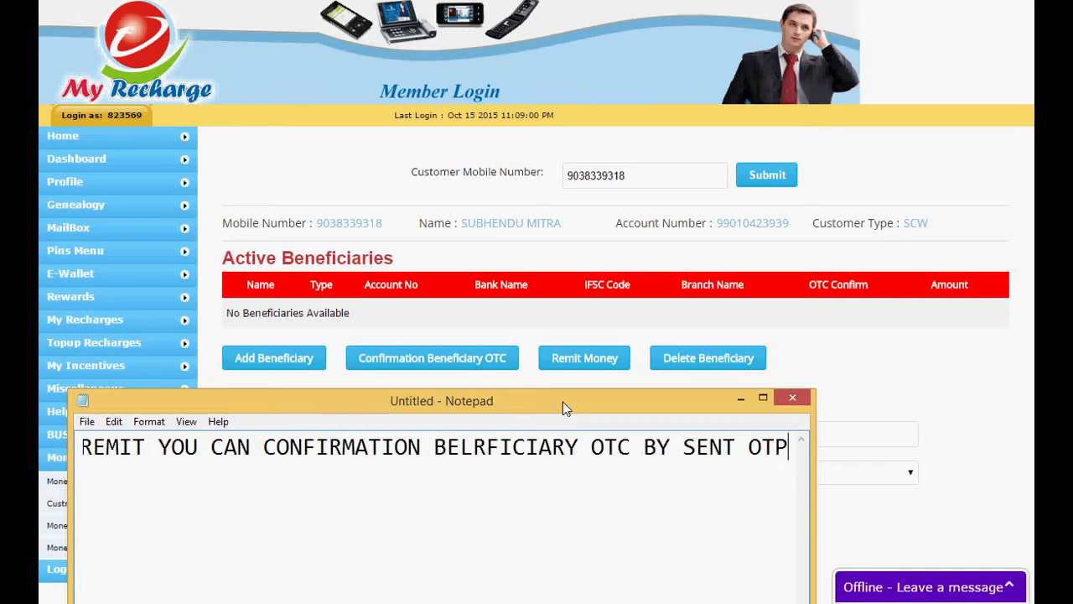
type(" IN")
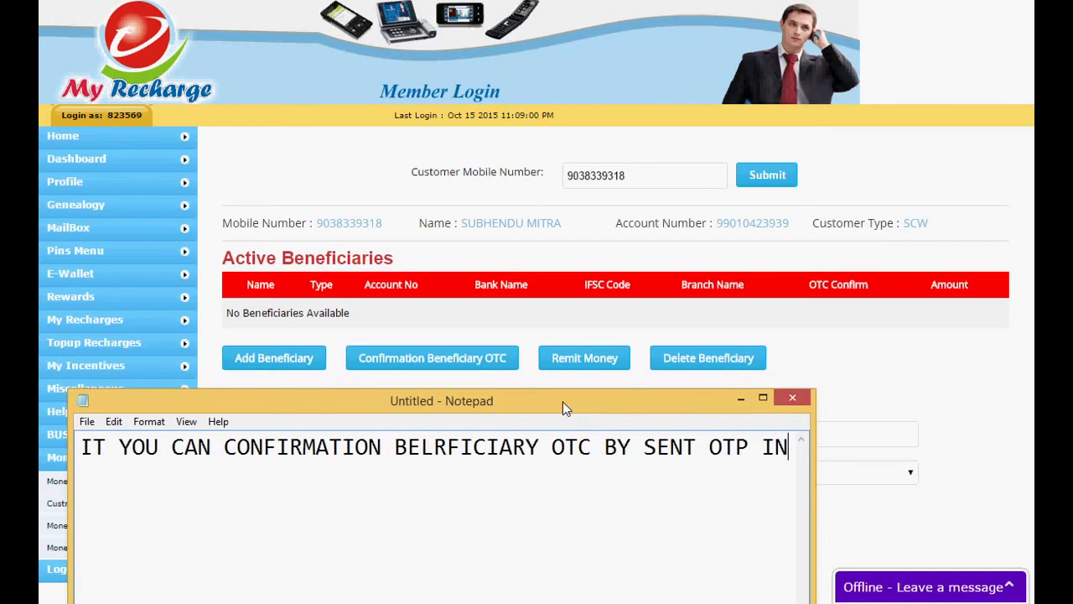
type(" MOBILE")
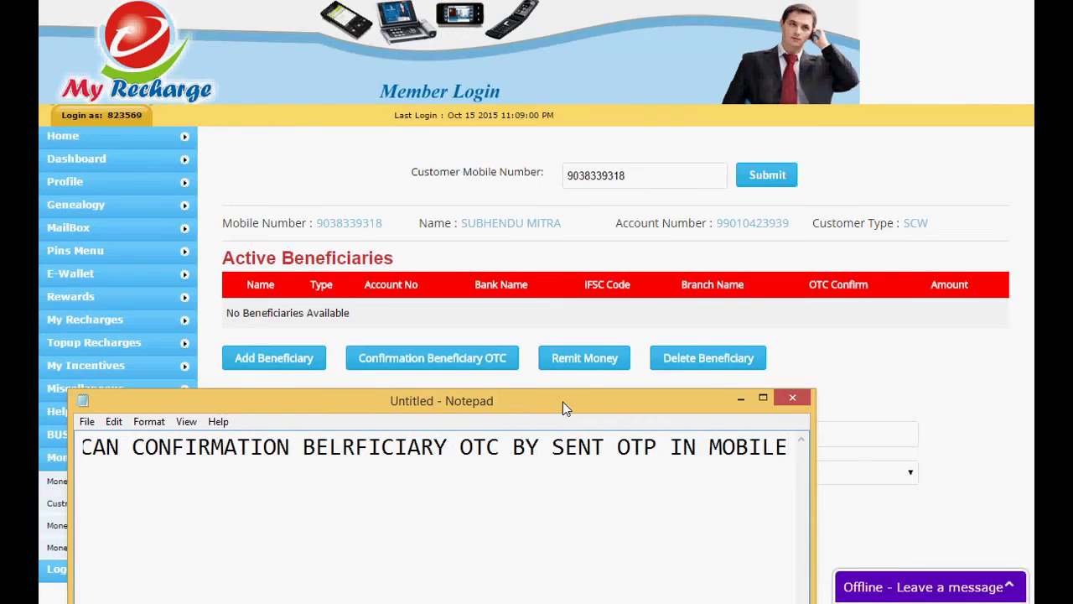
Replace the whole note with 'EXAMPLE' and minimize Notepad again
left_click(741, 398)
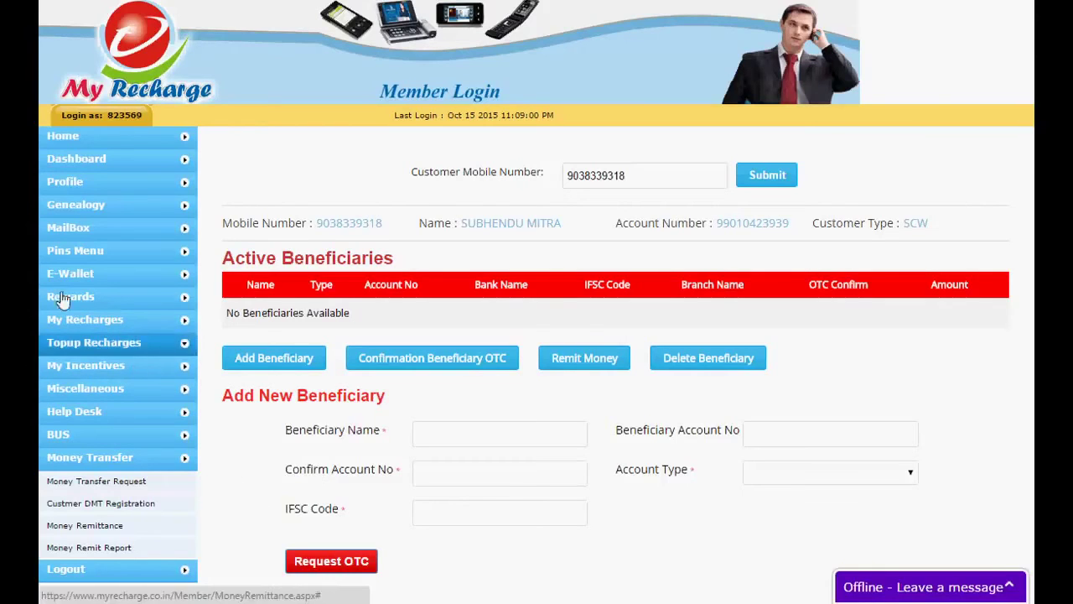
key("alt+Tab")
left_click(234, 488)
key("ctrl+a")
type("E")
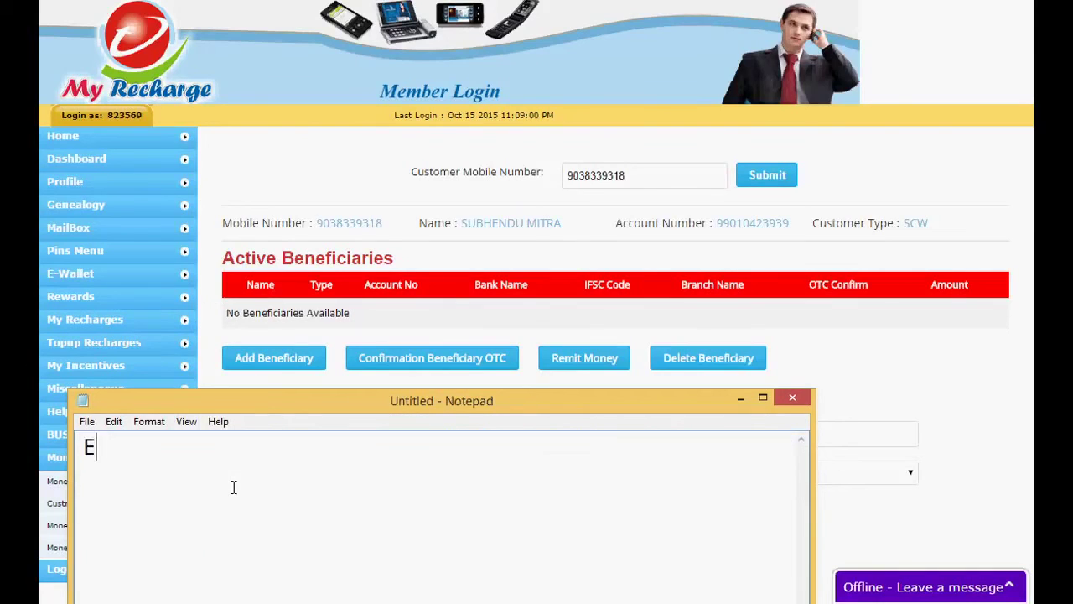
type("XAMPLE")
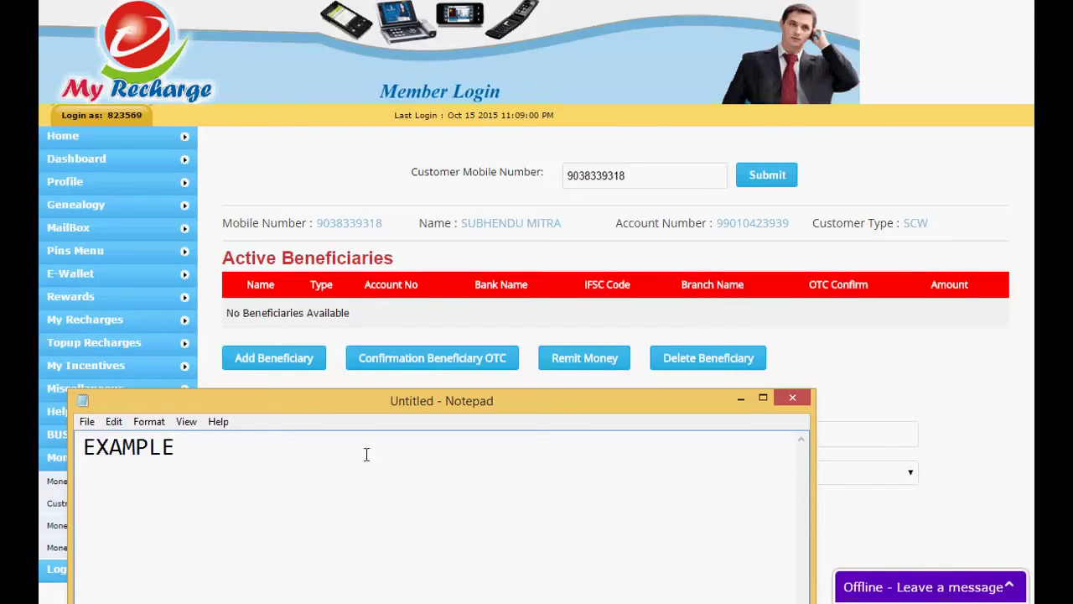
left_click(745, 404)
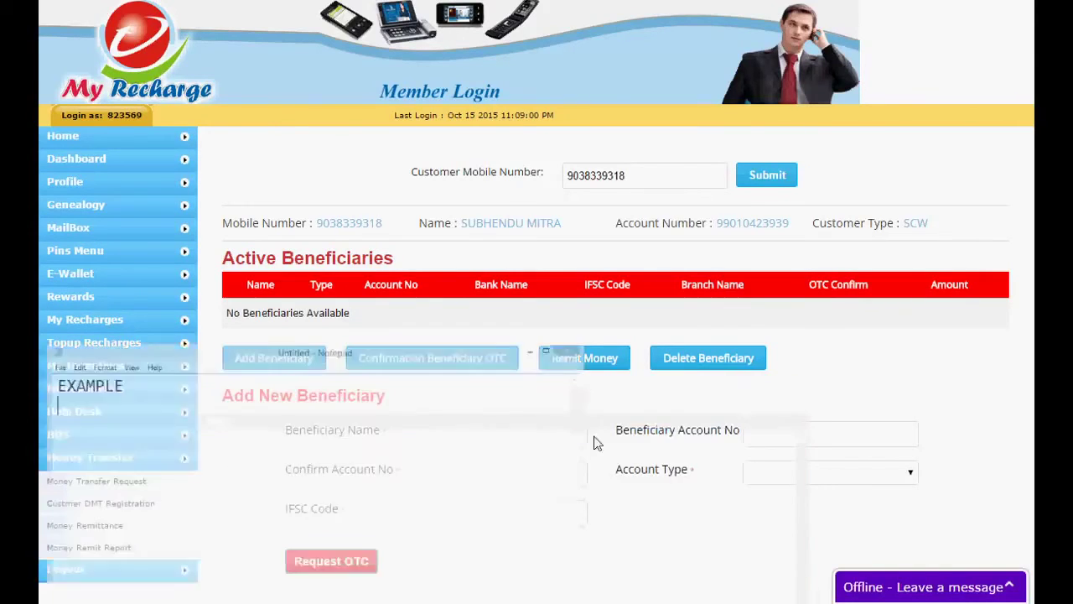
Enter the beneficiary's name, a placeholder confirm account number, and IFSC code SBIN0002078
left_click(435, 435)
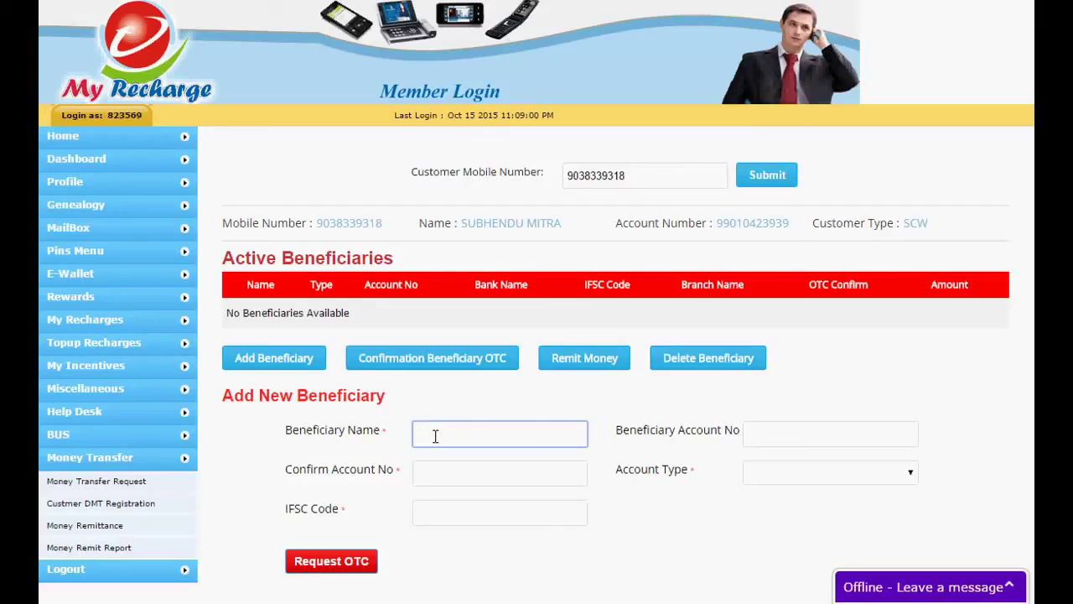
left_click(471, 471)
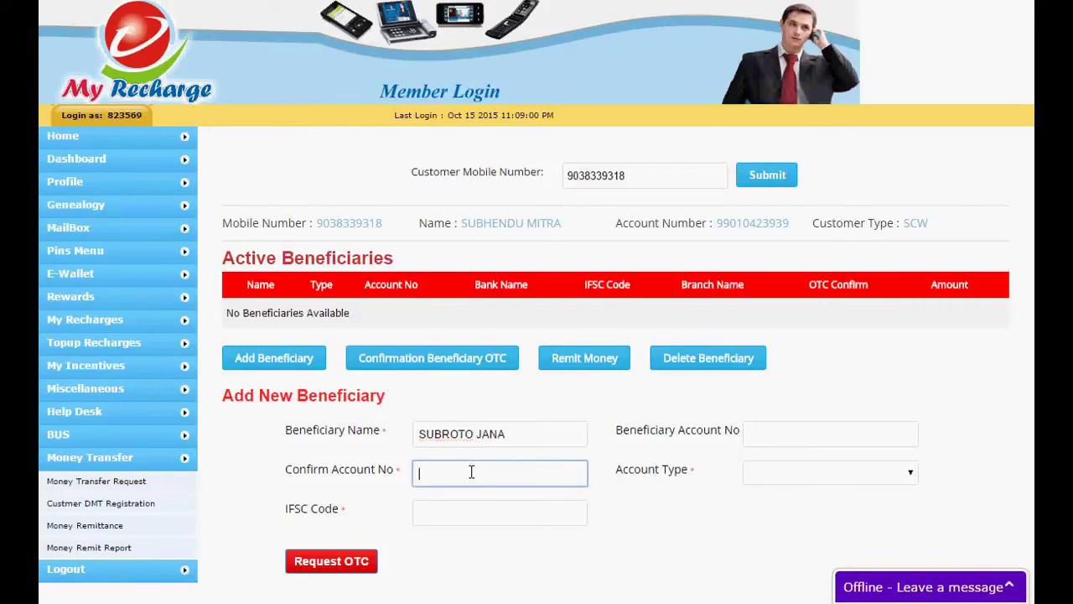
type("2222222222222222222")
left_click(467, 515)
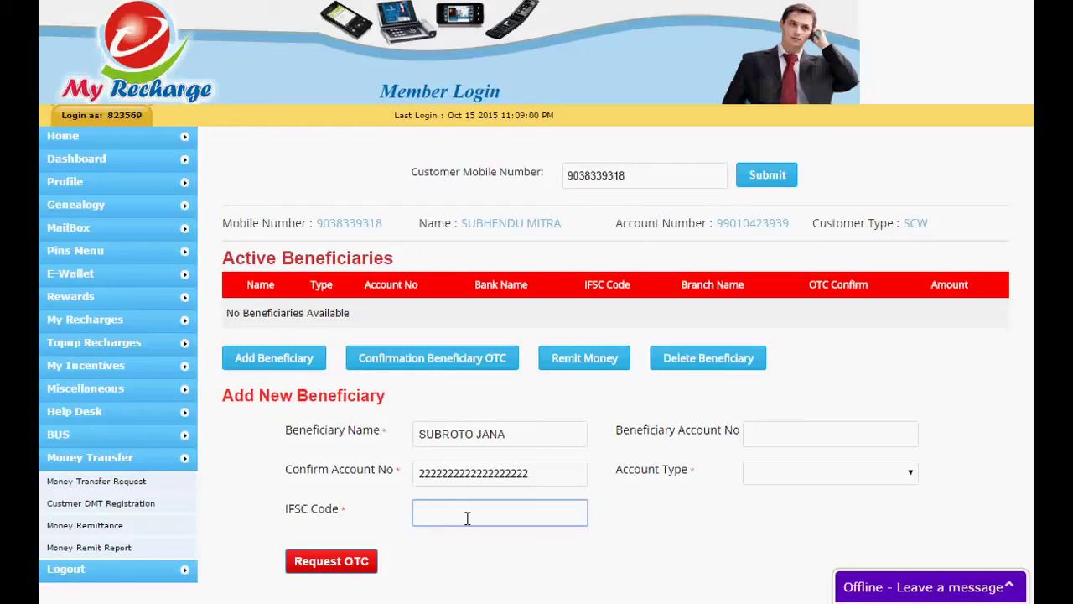
type("SBIN")
type("0006")
type("207")
left_click(471, 516)
key("BackSpace")
Replace the placeholder confirm account number with the beneficiary's real account number
left_click(771, 435)
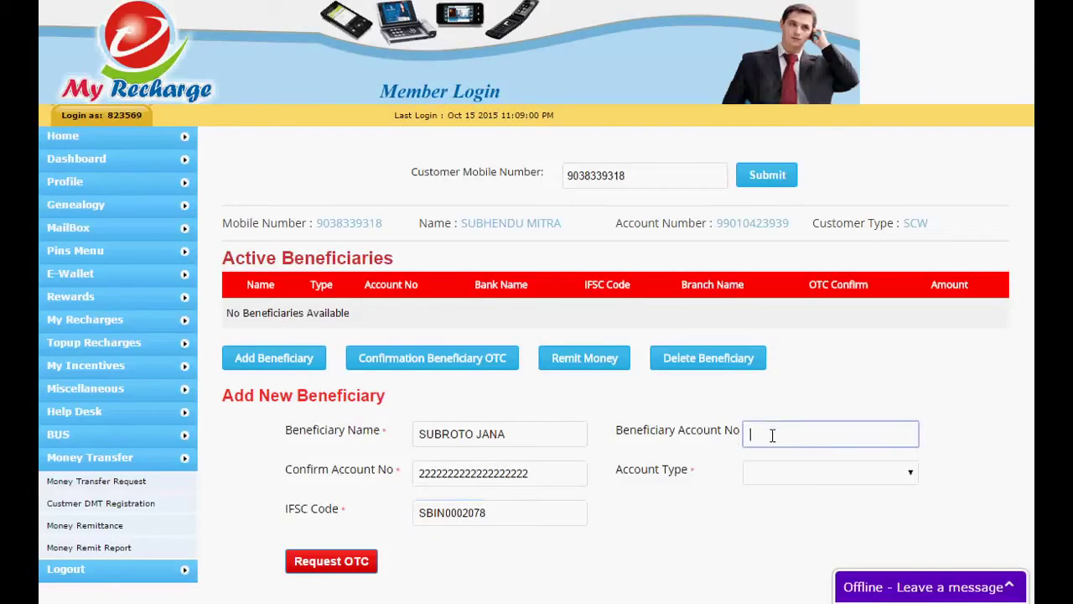
double_click(532, 483)
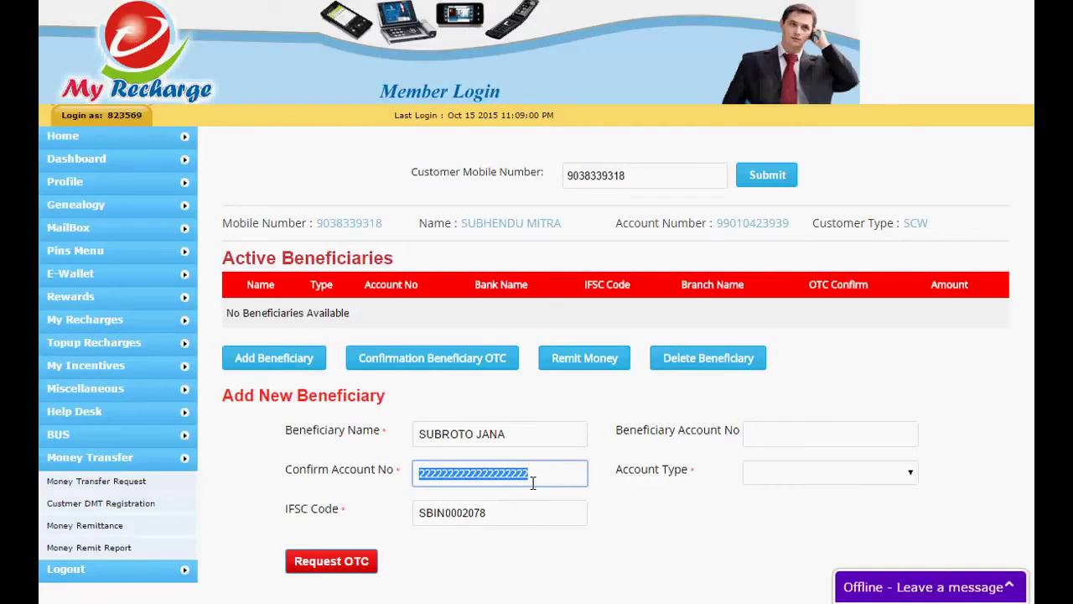
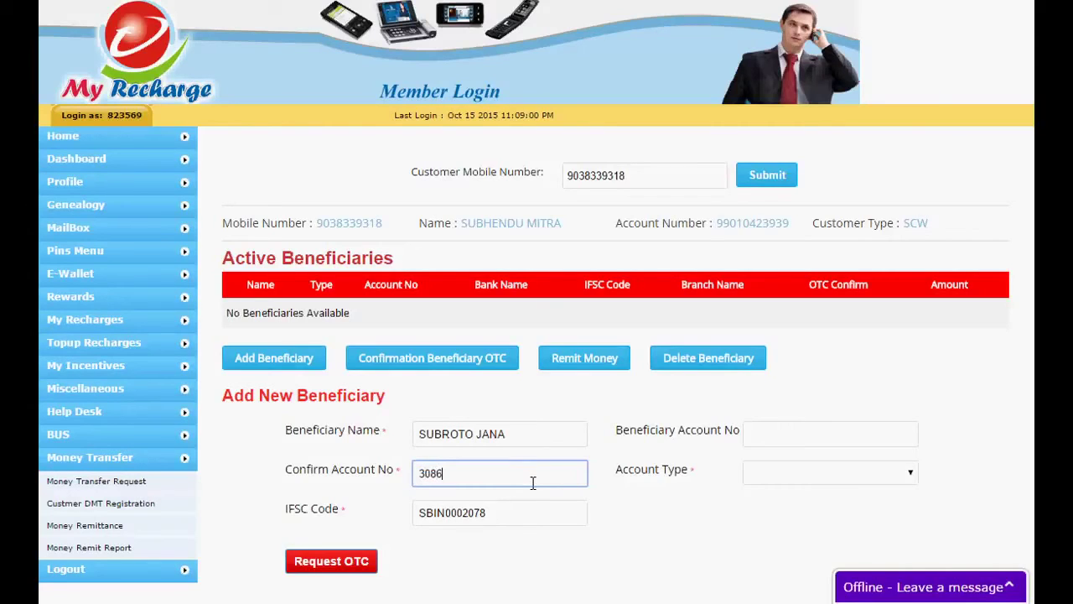
left_click(773, 435)
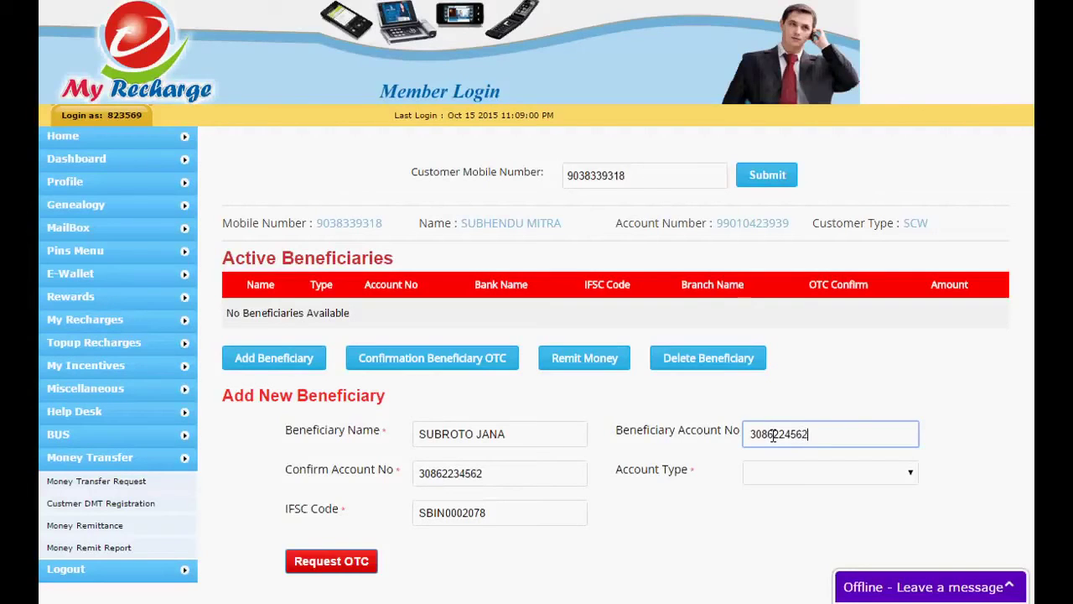
Set Account Type to Saving, fix the mismatched account number, and request the OTC
left_click(792, 483)
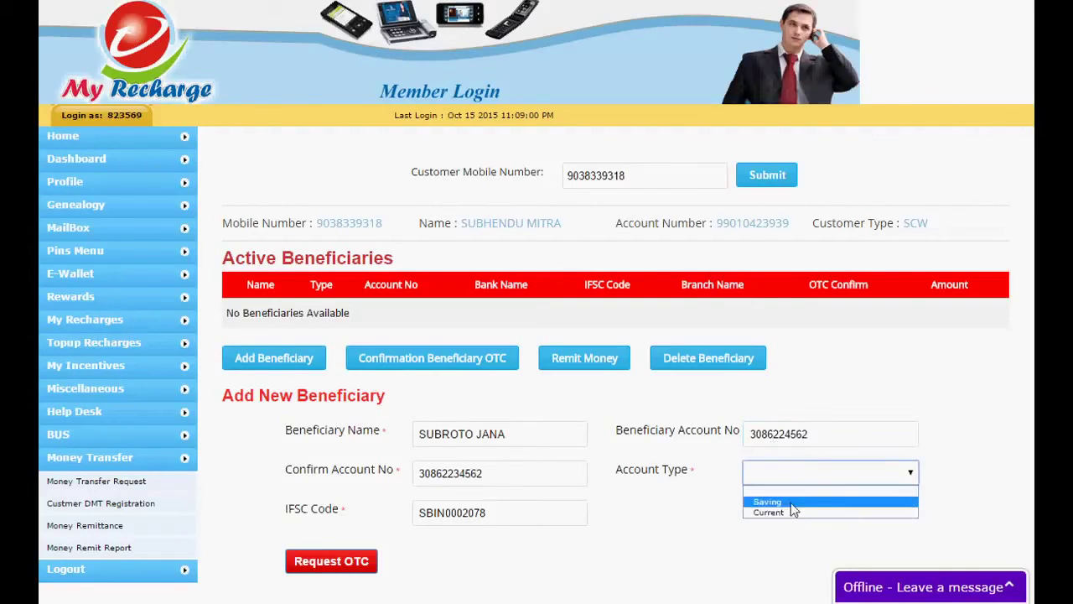
left_click(793, 504)
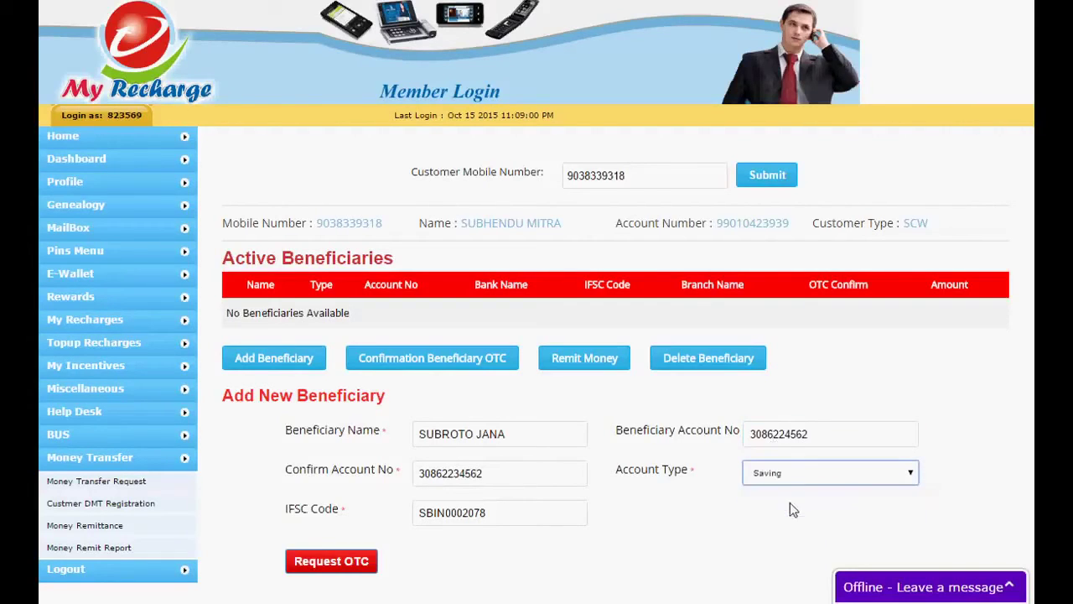
left_click(326, 564)
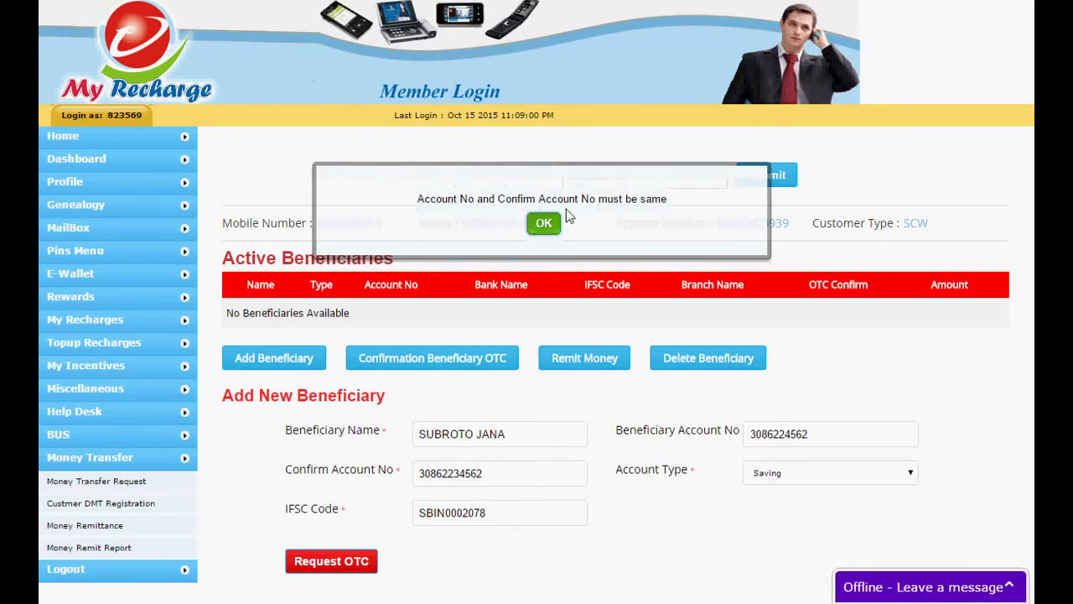
left_click(545, 225)
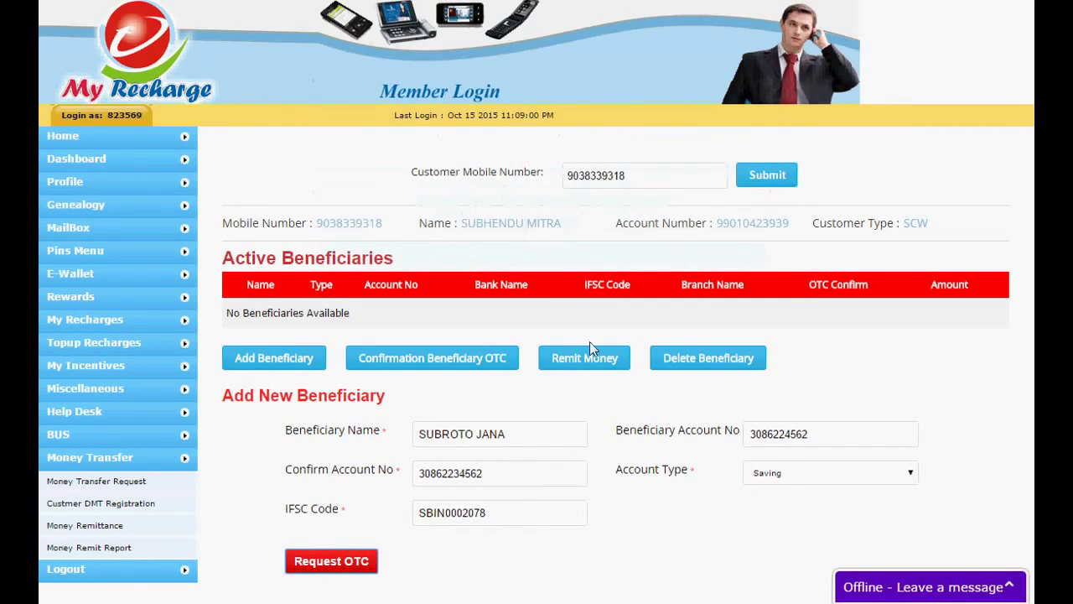
left_click(791, 436)
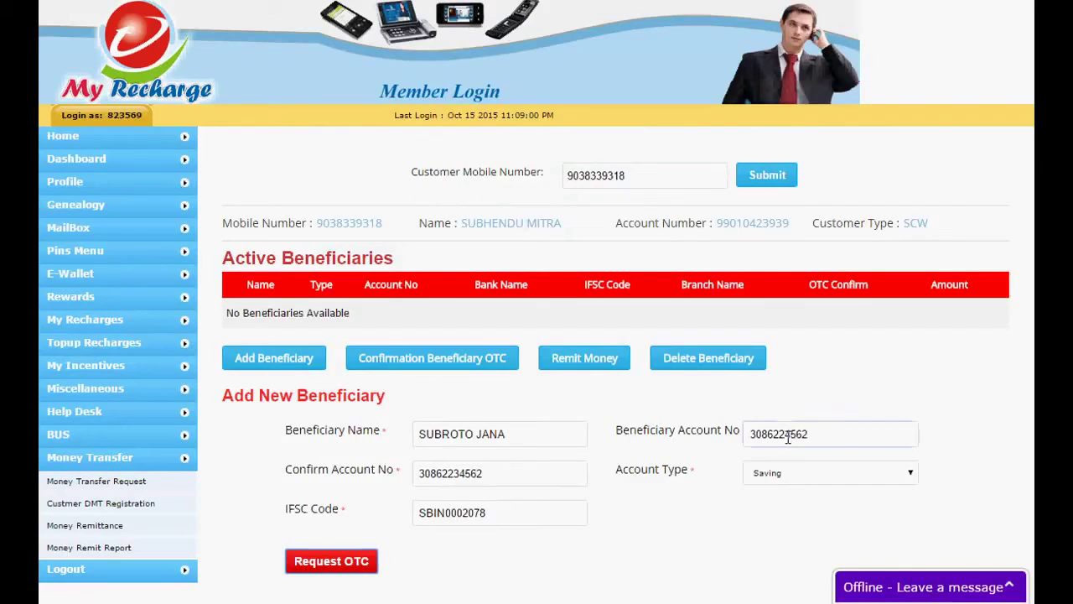
type("3")
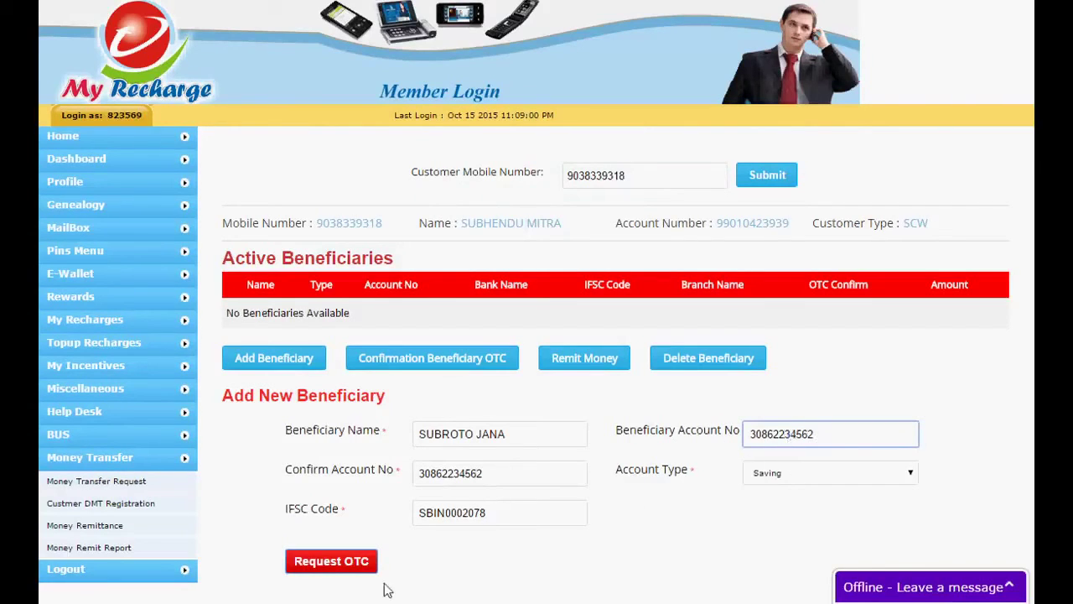
left_click(365, 562)
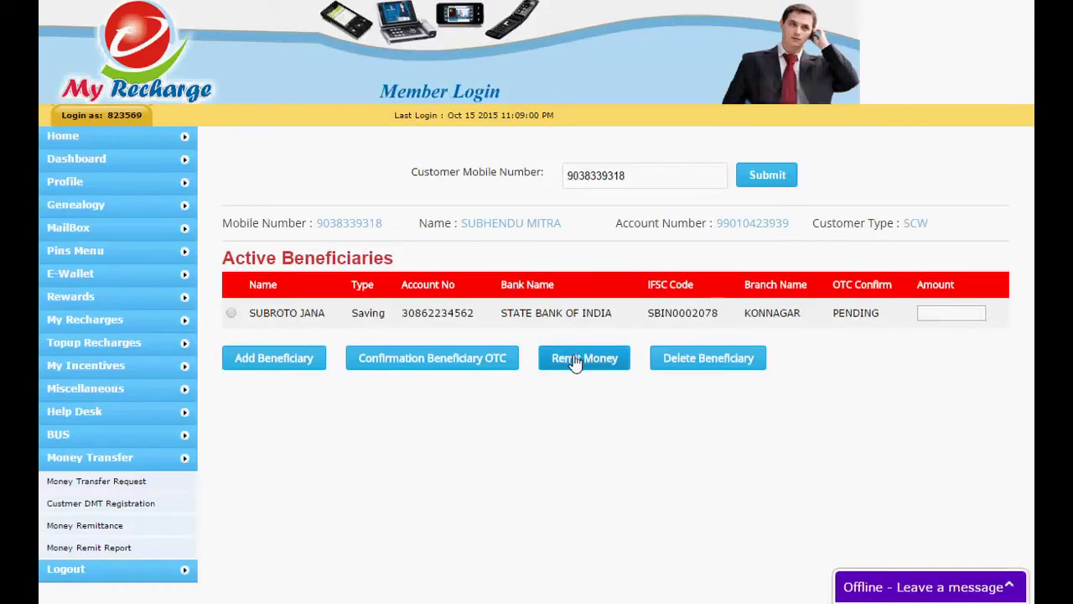
Select the new pending beneficiary and open its Confirmation Beneficiary OTC panel
left_click(455, 364)
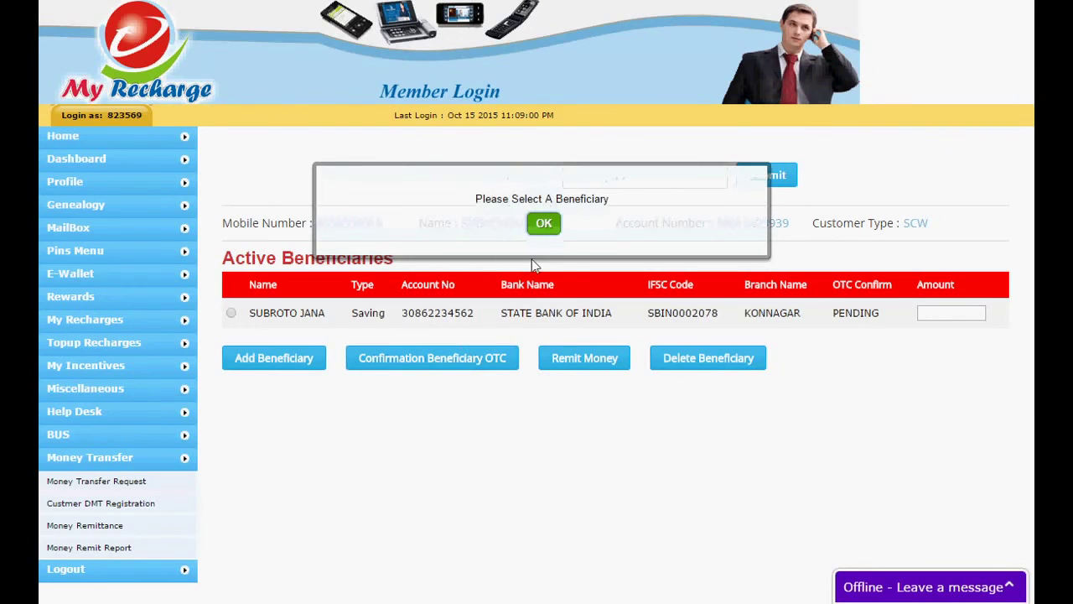
left_click(546, 222)
left_click(231, 313)
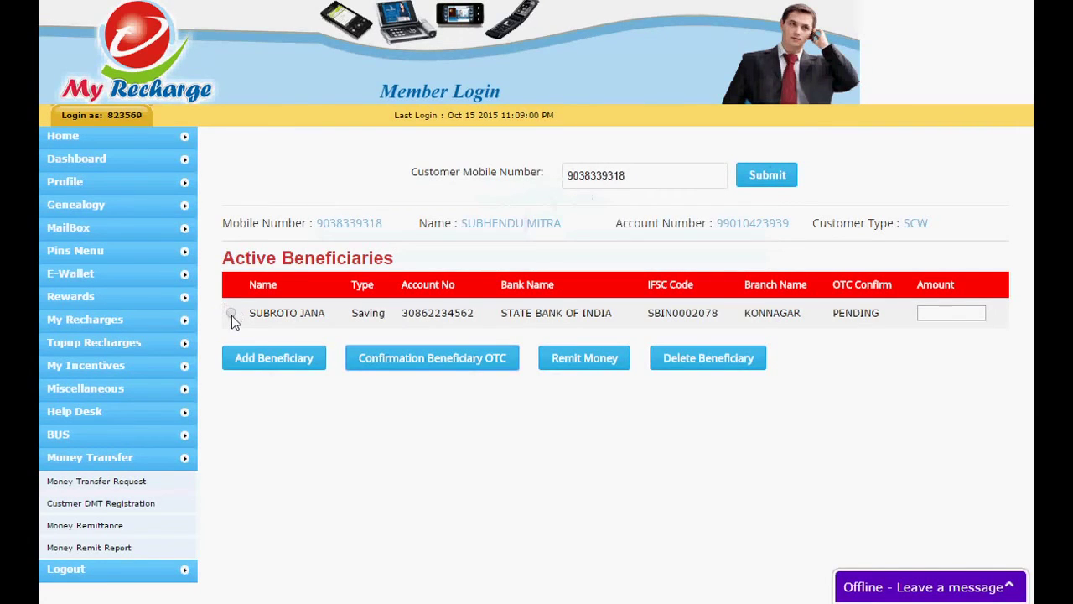
left_click(474, 359)
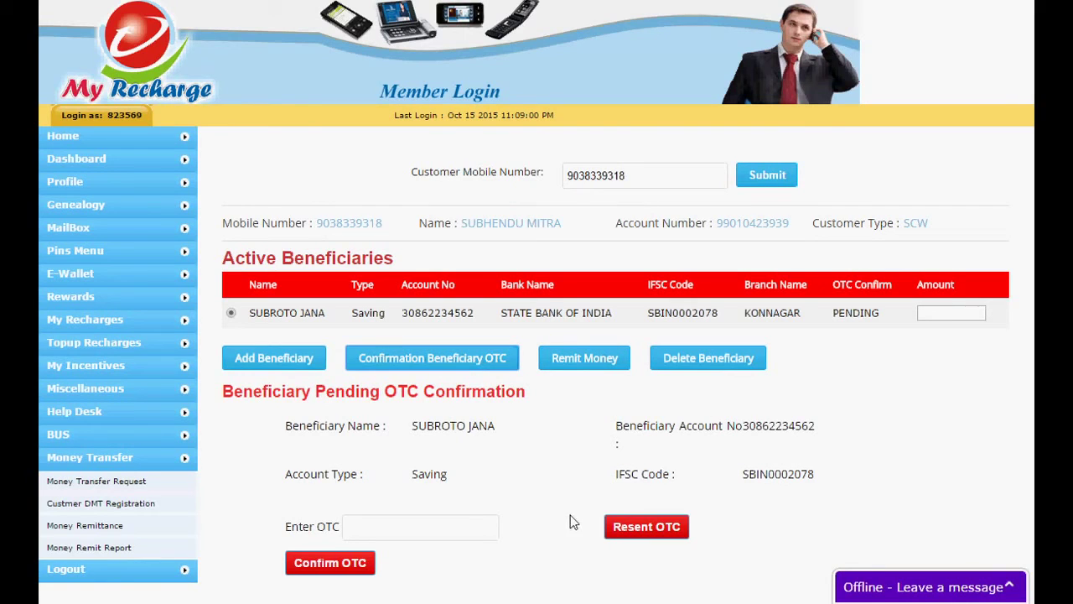
Enter the received OTC code, confirm it, and close the success message
left_click(447, 528)
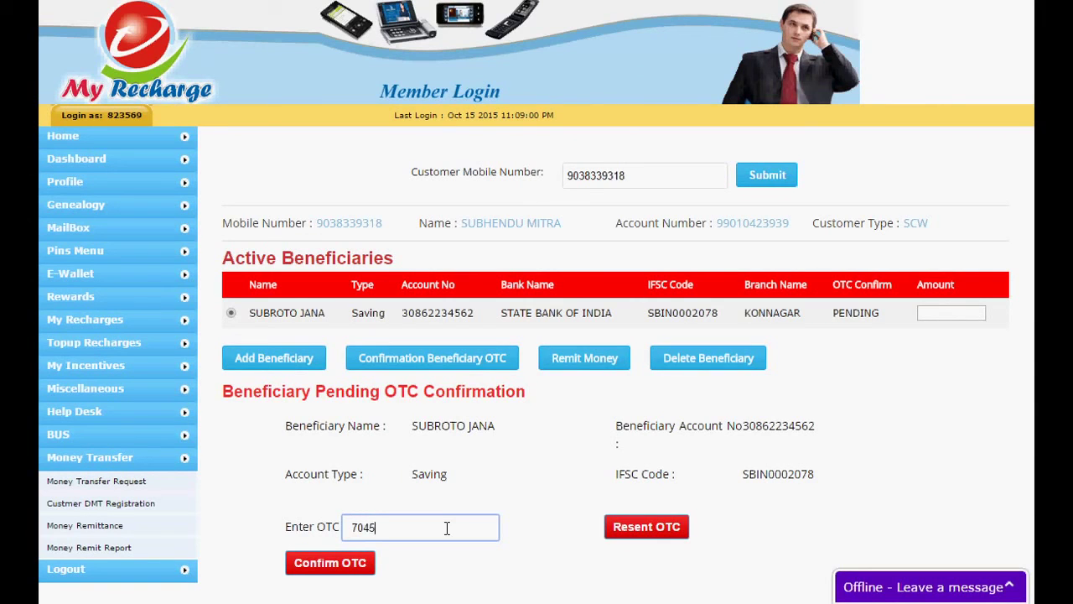
left_click(360, 566)
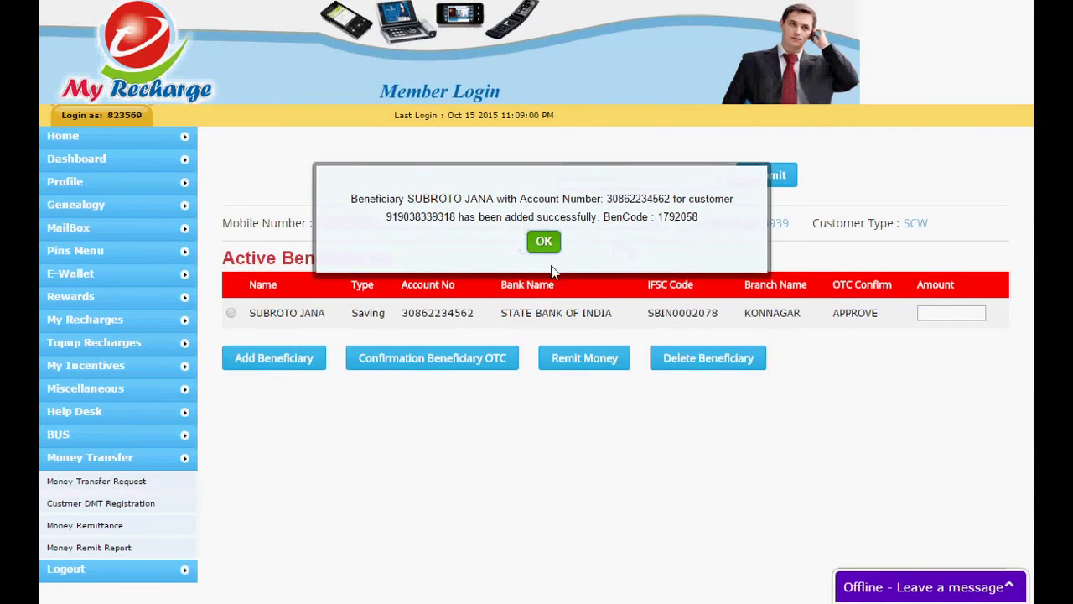
left_click(540, 244)
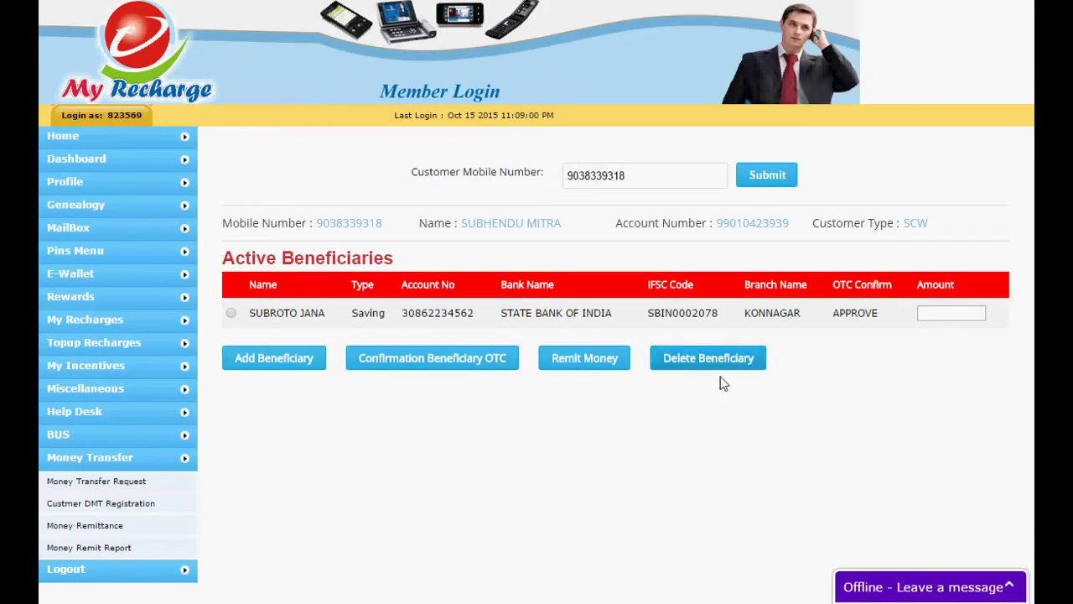
Replace the note with 'NOW YOU CAN REMIT MONEY' and minimize Notepad
key("alt+Tab")
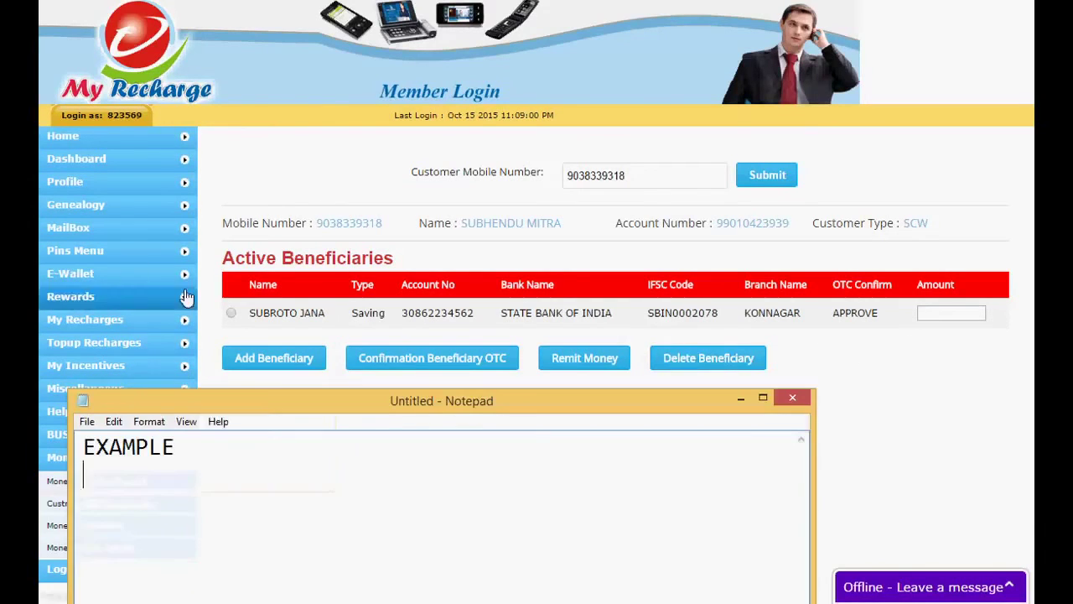
key("ctrl+a")
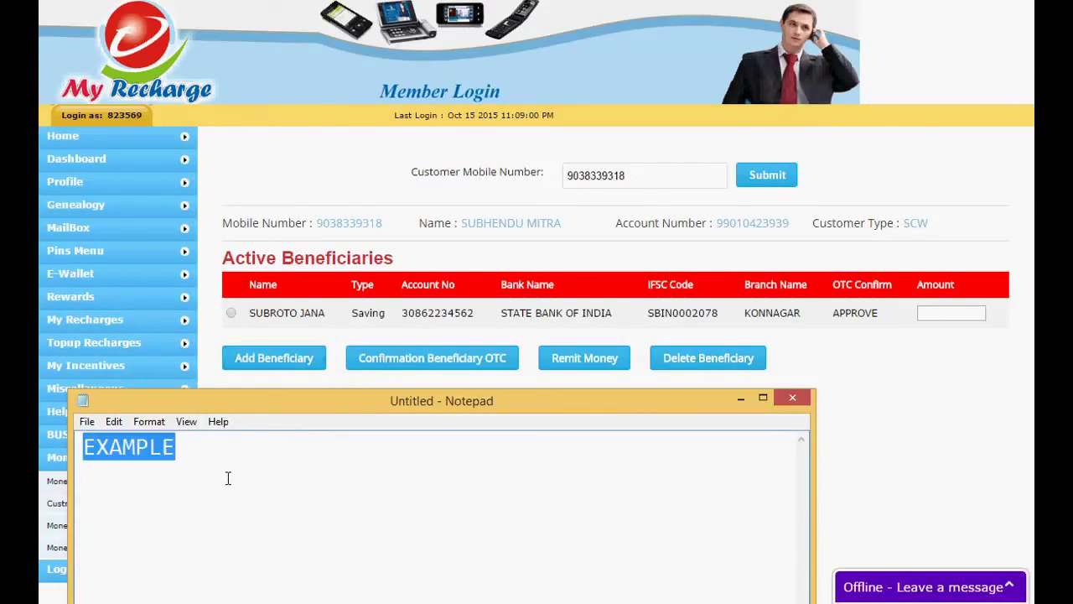
type("NOW")
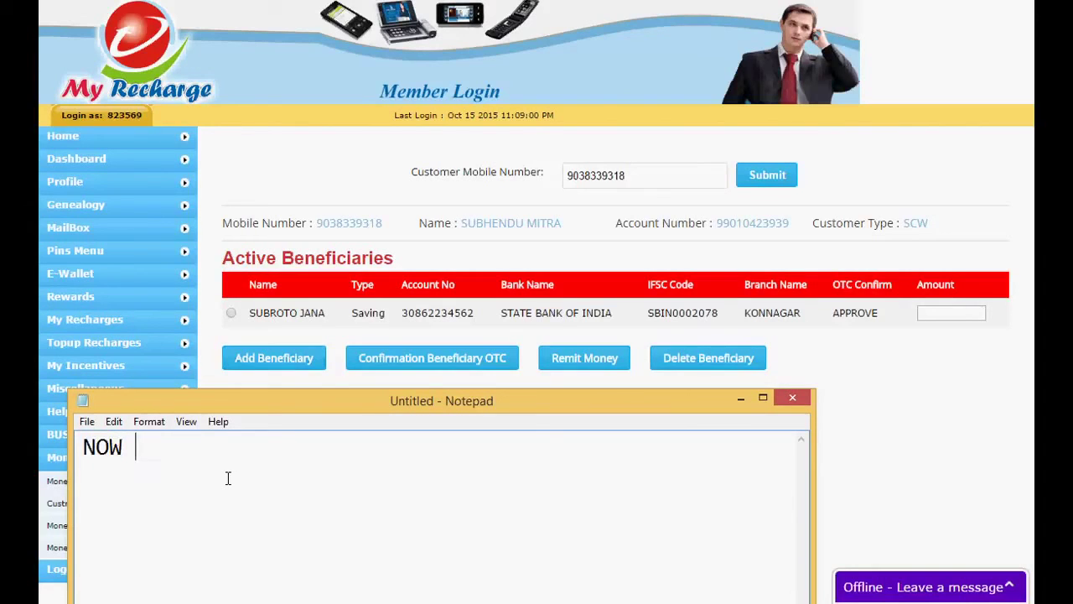
type(" YOU CAN REMIT")
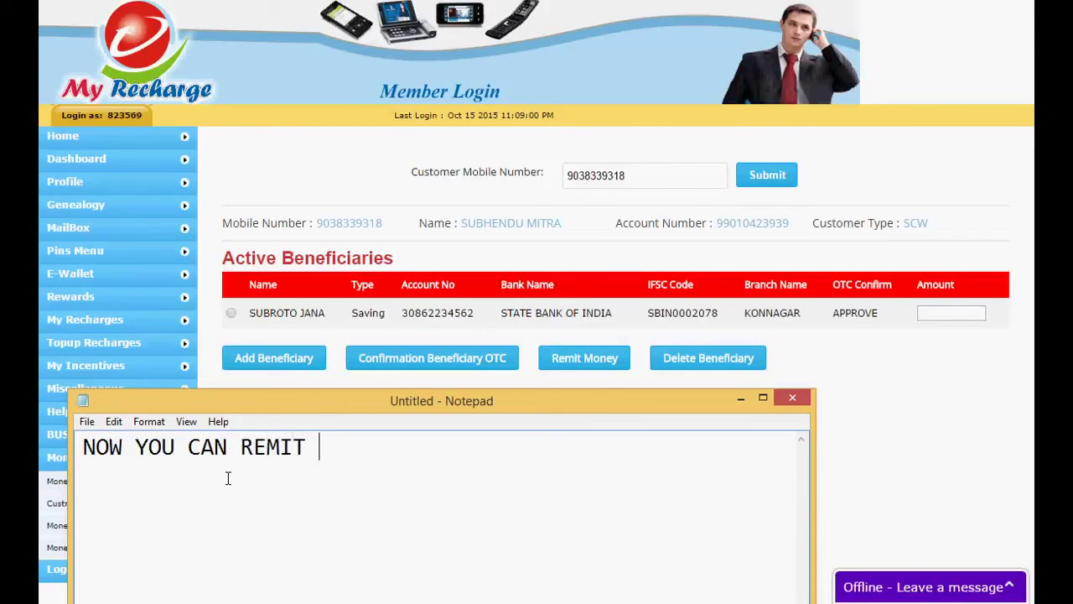
type(" ACCOU")
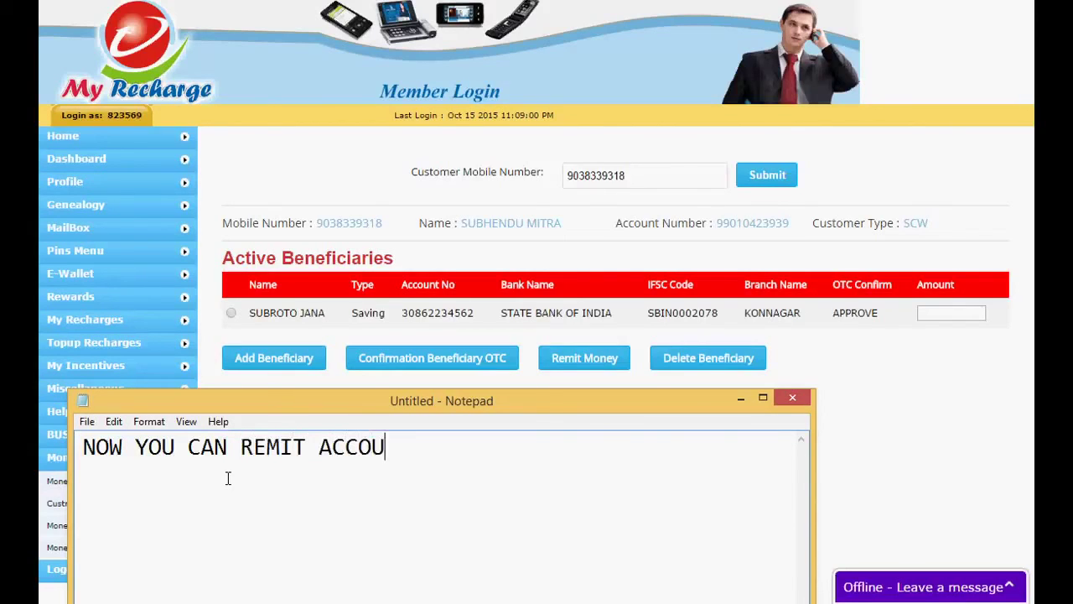
type("NT")
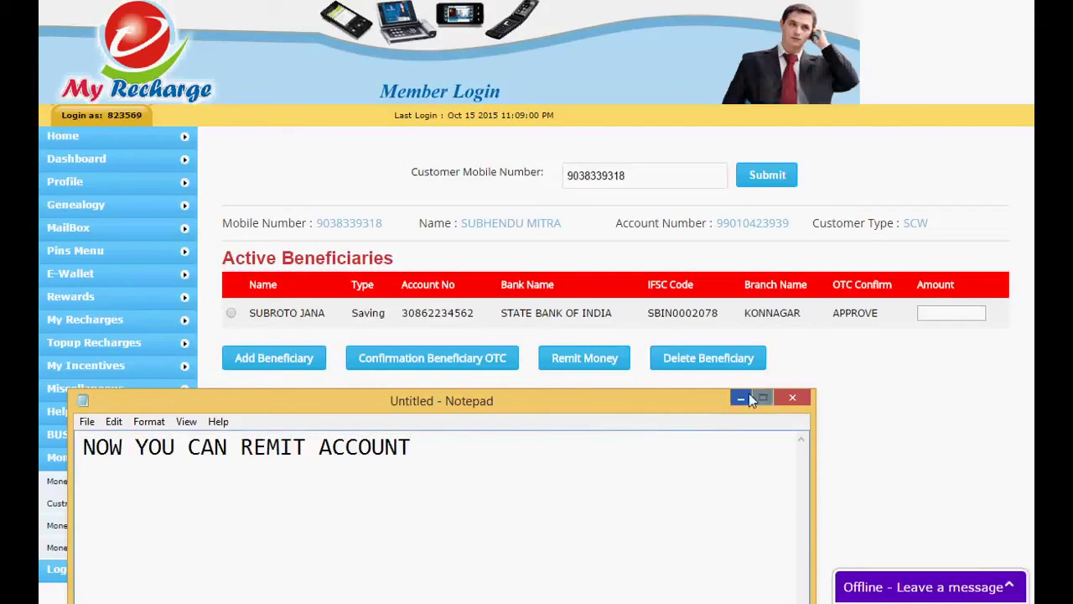
key("BackSpace")
key("BackSpace")
key("BackSpace")
key("BackSpace")
key("BackSpace")
key("BackSpace")
key("BackSpace")
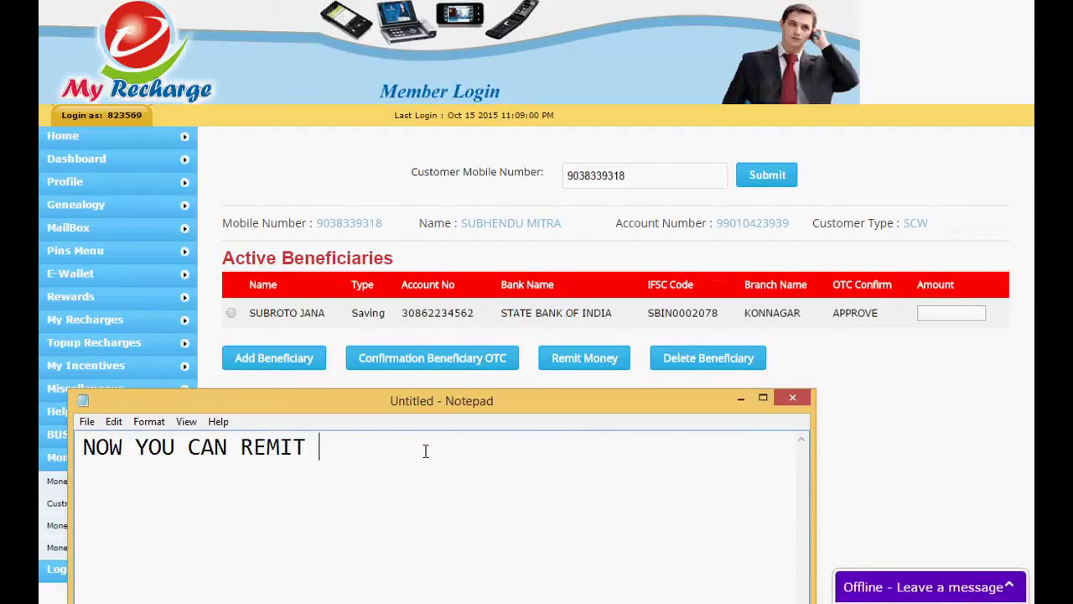
type("MONEY")
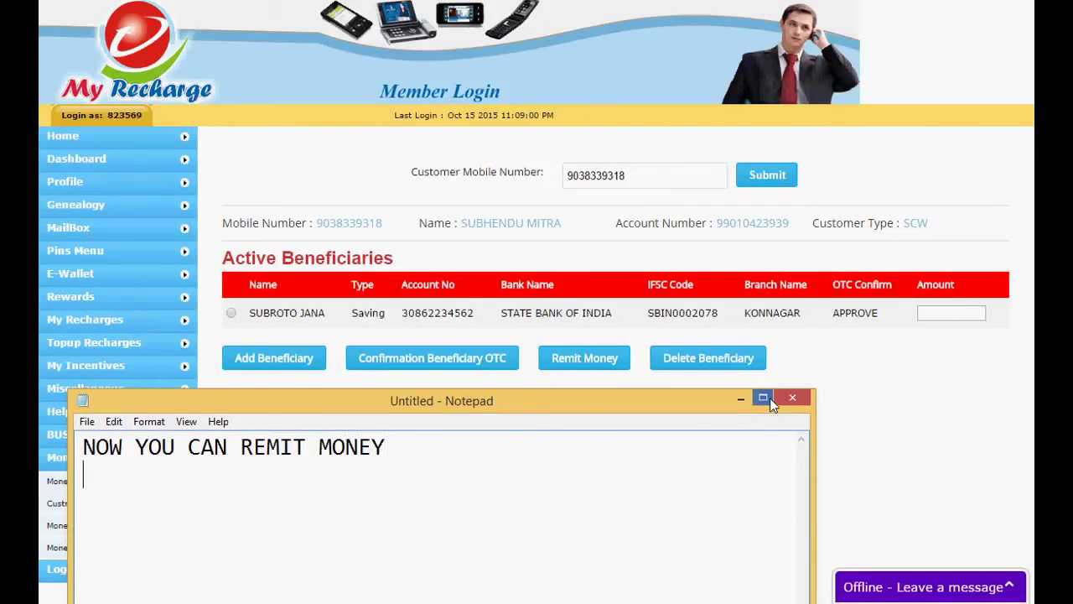
left_click(739, 398)
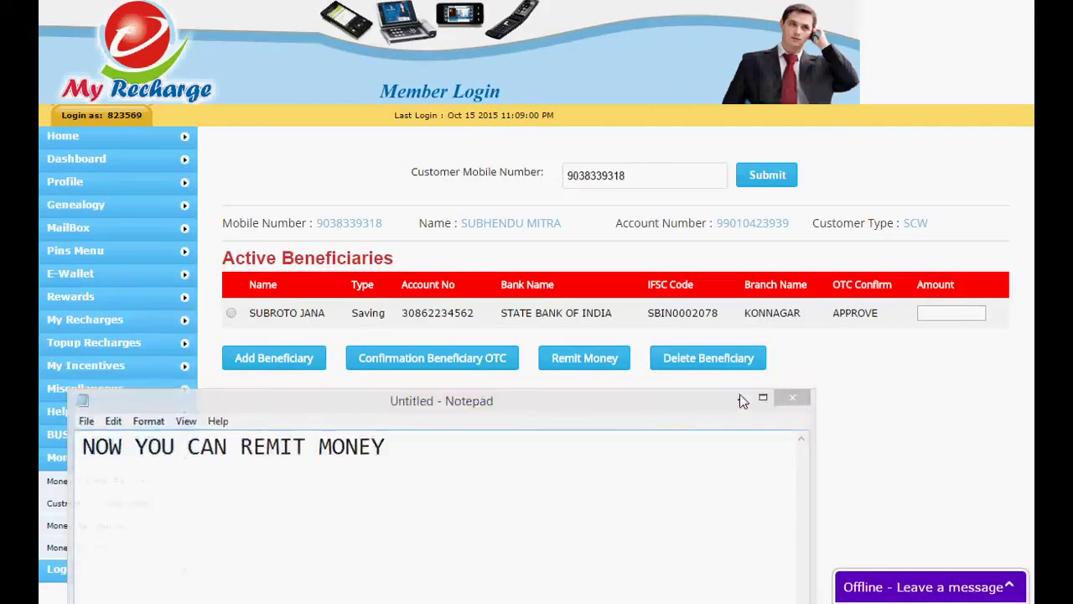
Enter a 1000 transfer for the approved beneficiary and review its 15 fee and 1015 total
left_click(956, 312)
type("1000")
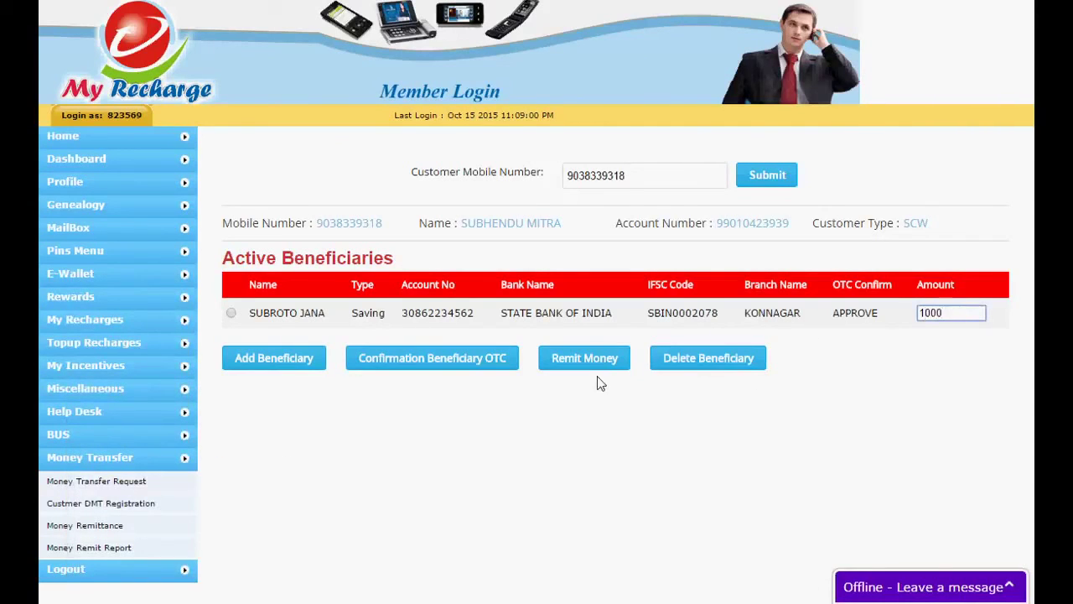
left_click(601, 367)
left_click(545, 225)
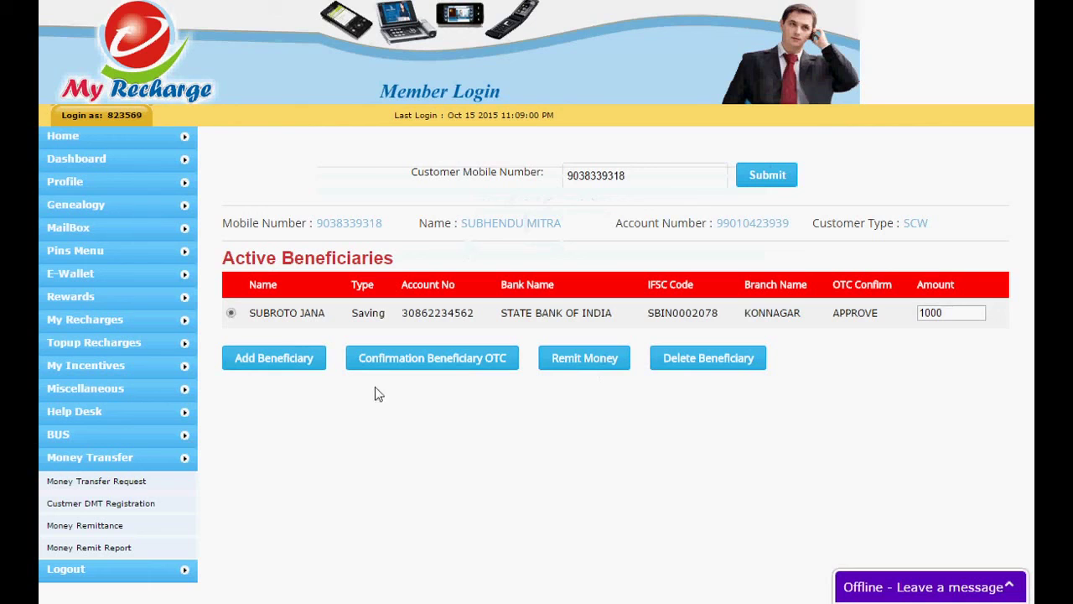
left_click(558, 369)
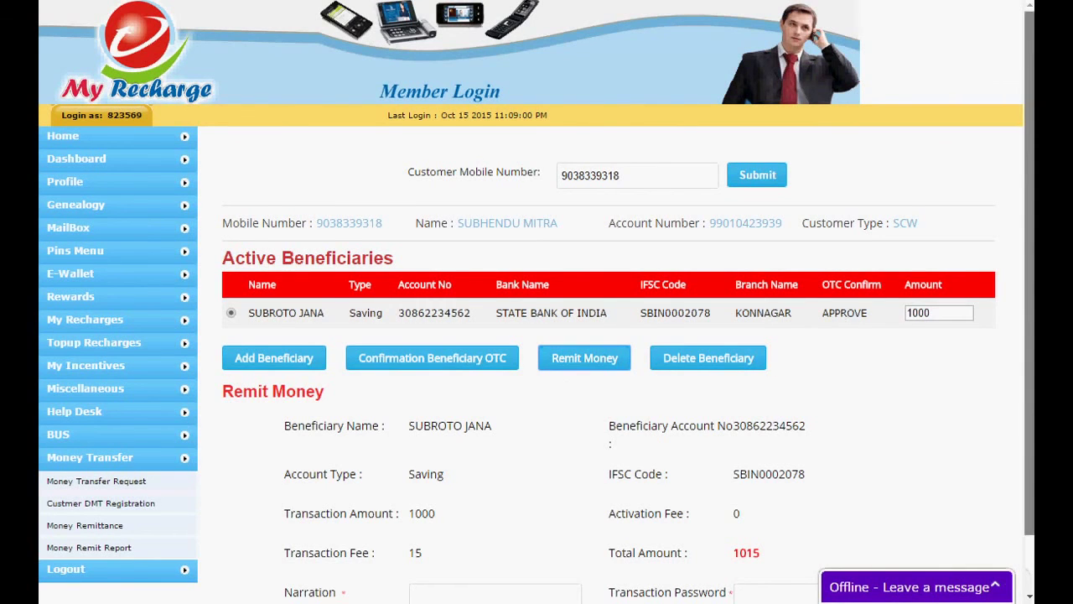
scroll(1030, 336, "down", 1)
left_click_drag(417, 491, 442, 495)
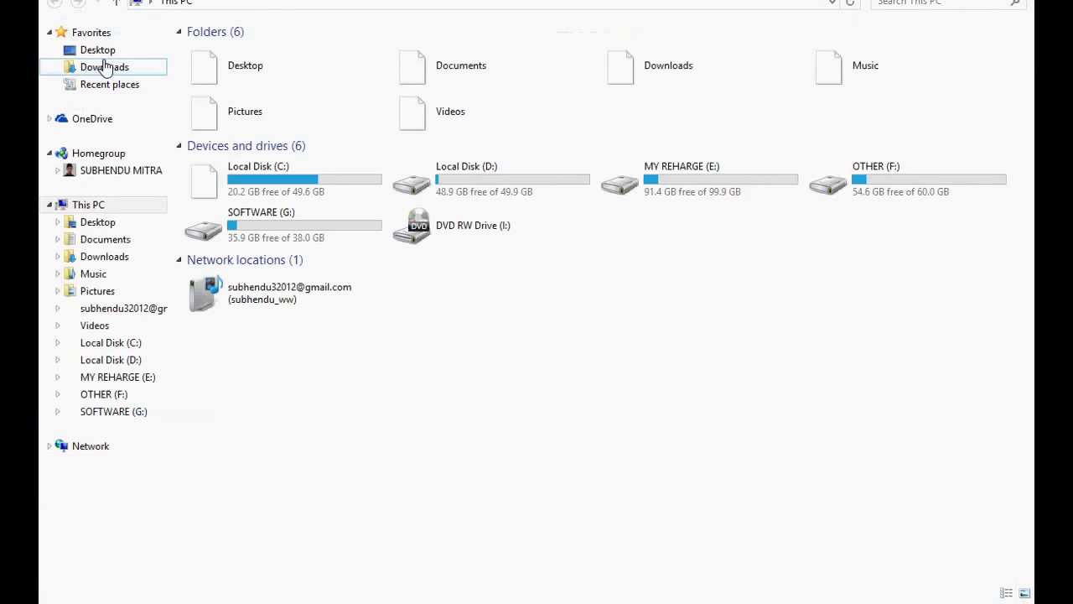
Browse to the Desktop folder and select the my money text file
left_click(105, 69)
left_click(94, 50)
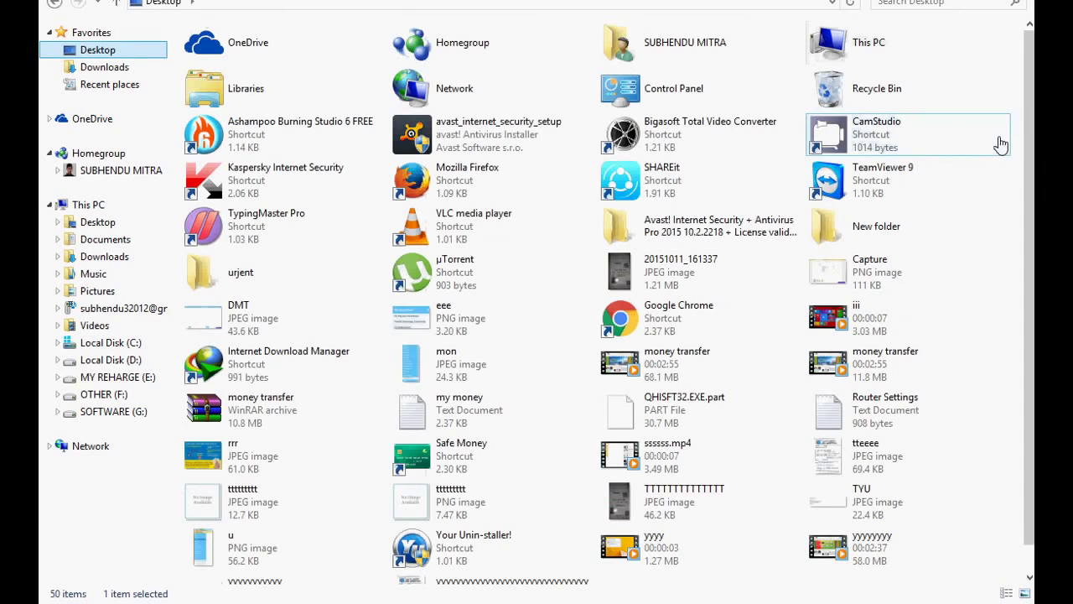
scroll(1001, 143, "down", 1)
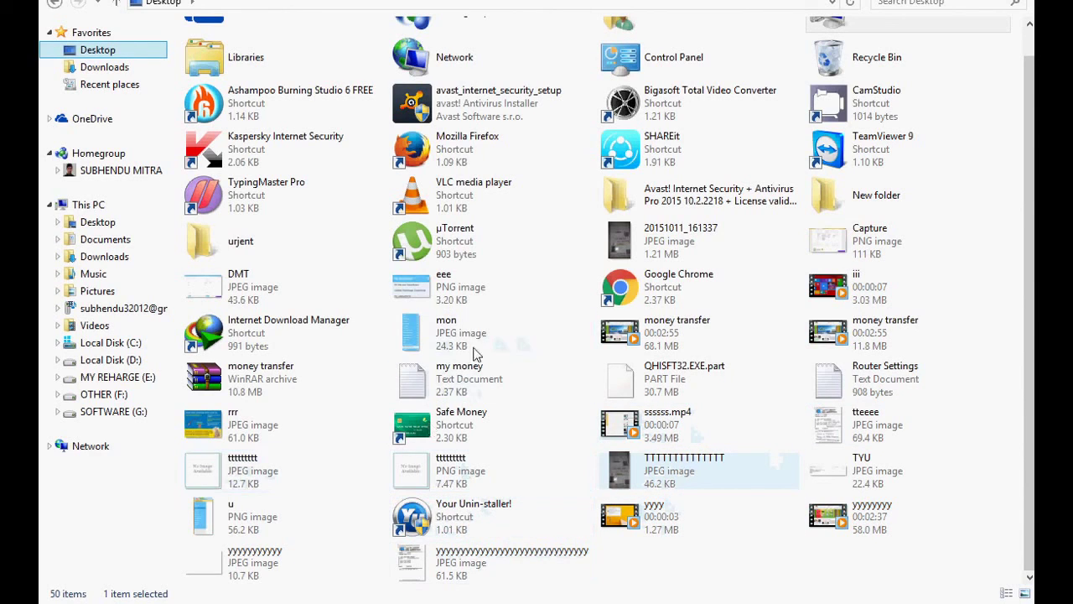
left_click(528, 373)
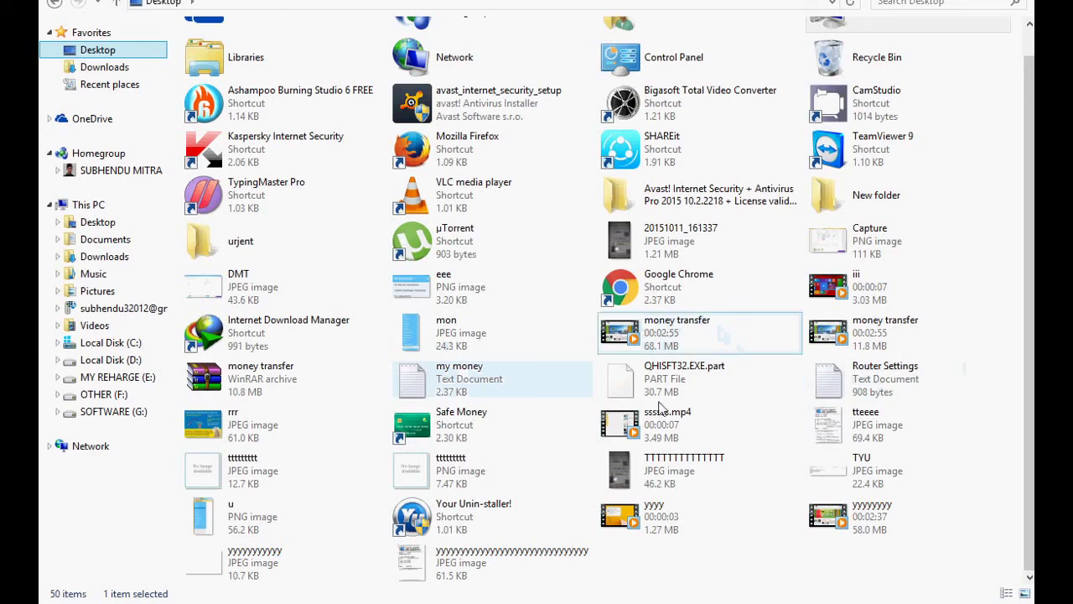
Open the my money notes, read the transfer charge slabs (RS 4 to 1.50%), then minimize it
double_click(468, 382)
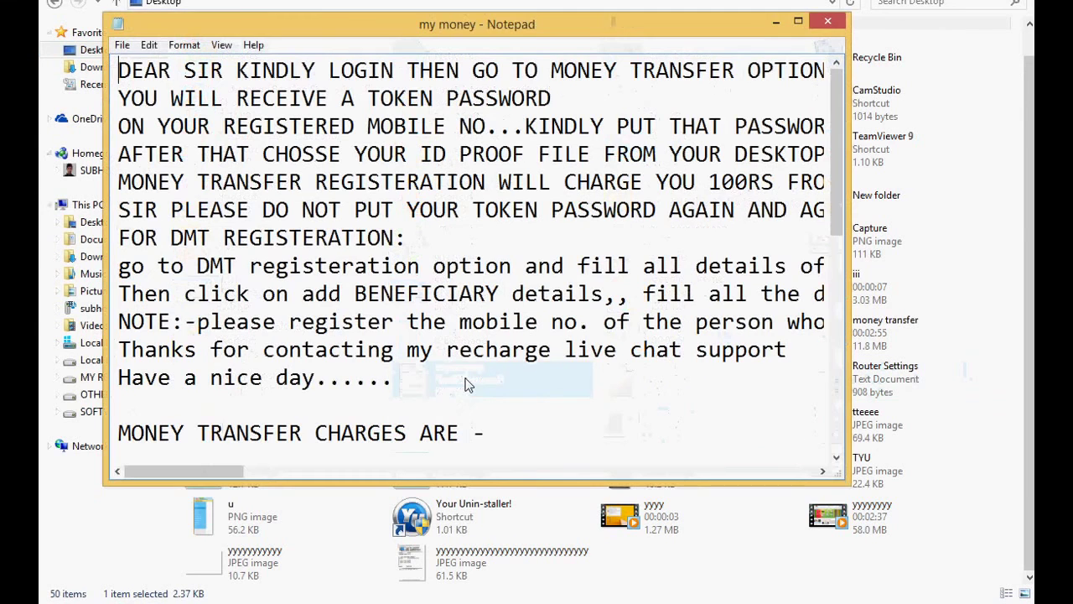
left_click_drag(834, 148, 834, 287)
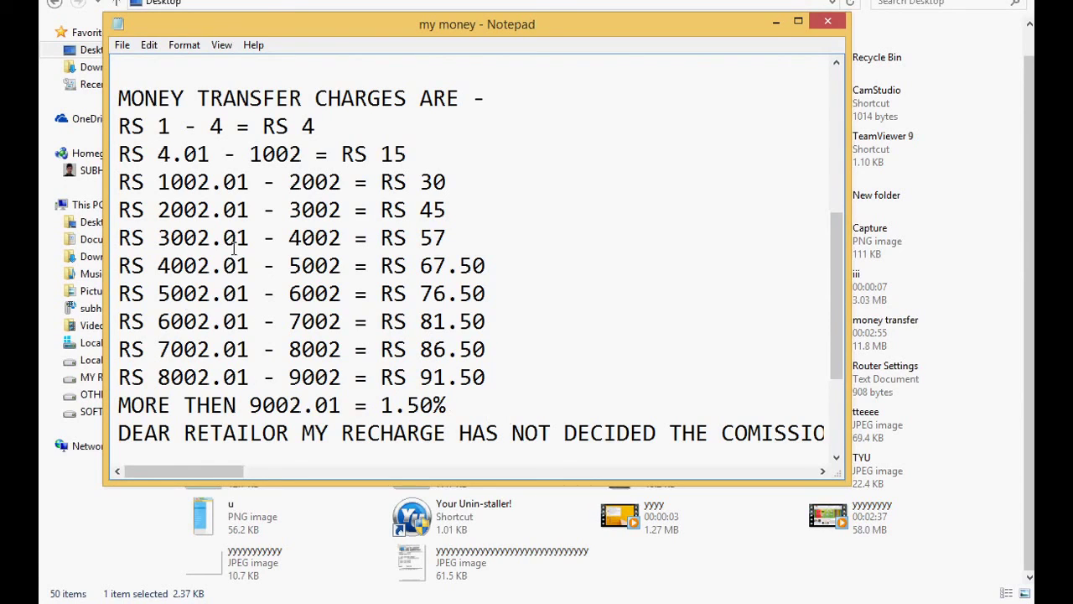
left_click(779, 26)
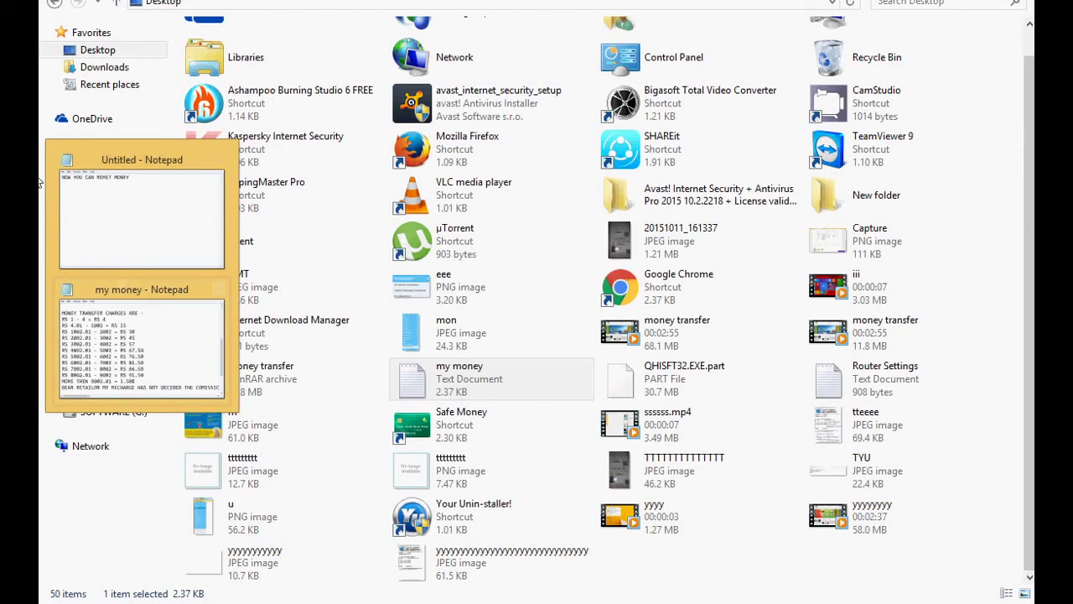
Change the remittance amount to 10000 and recalculate, giving a 150 fee and 10150 total
left_click(181, 211)
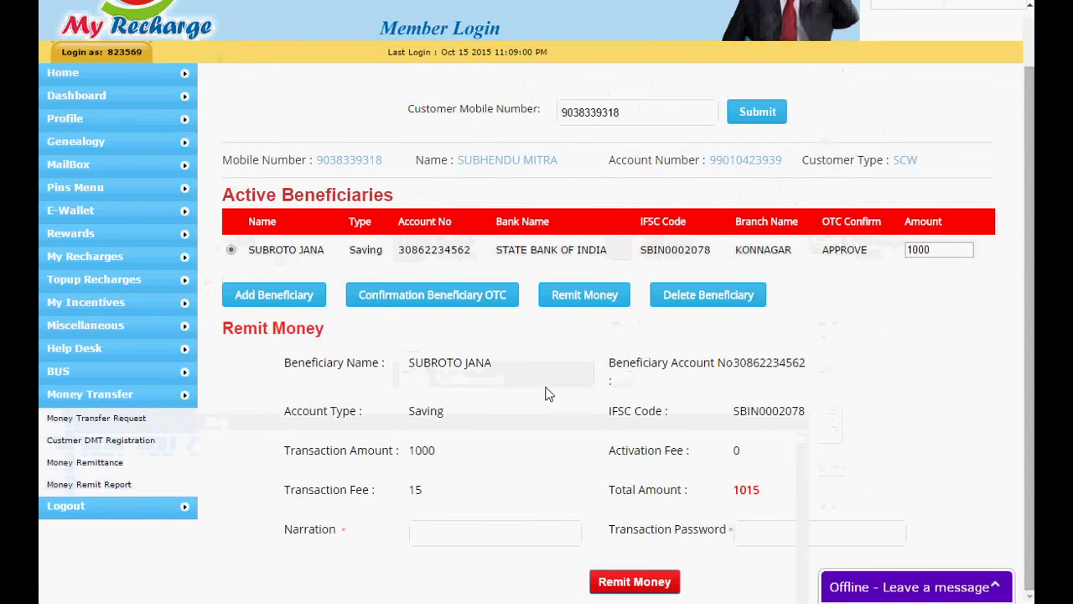
left_click(943, 250)
key("BackSpace")
key("BackSpace")
key("BackSpace")
key("BackSpace")
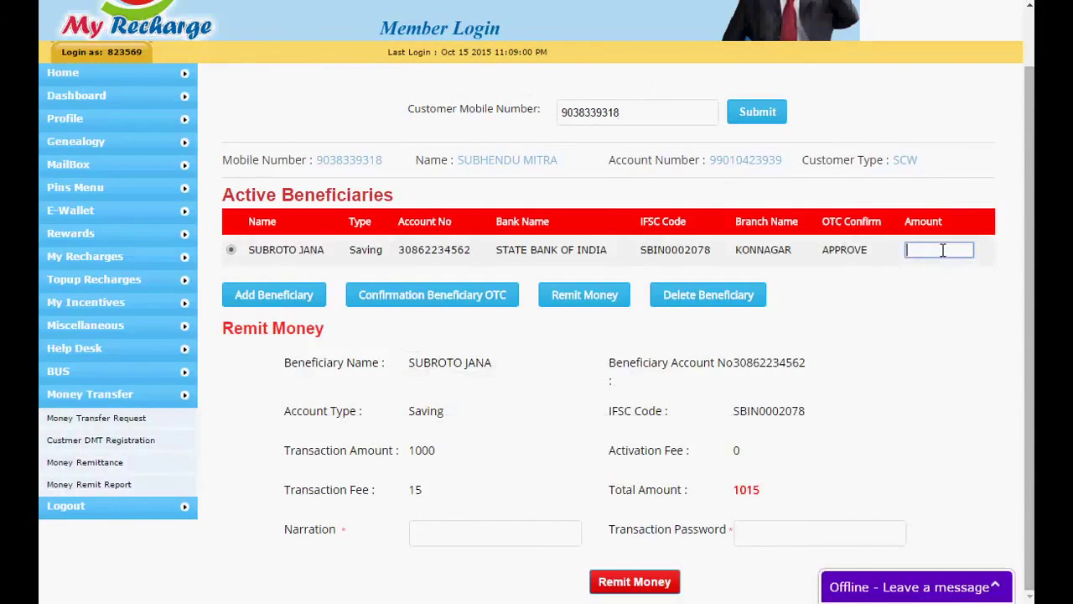
left_click(590, 298)
left_click(587, 361)
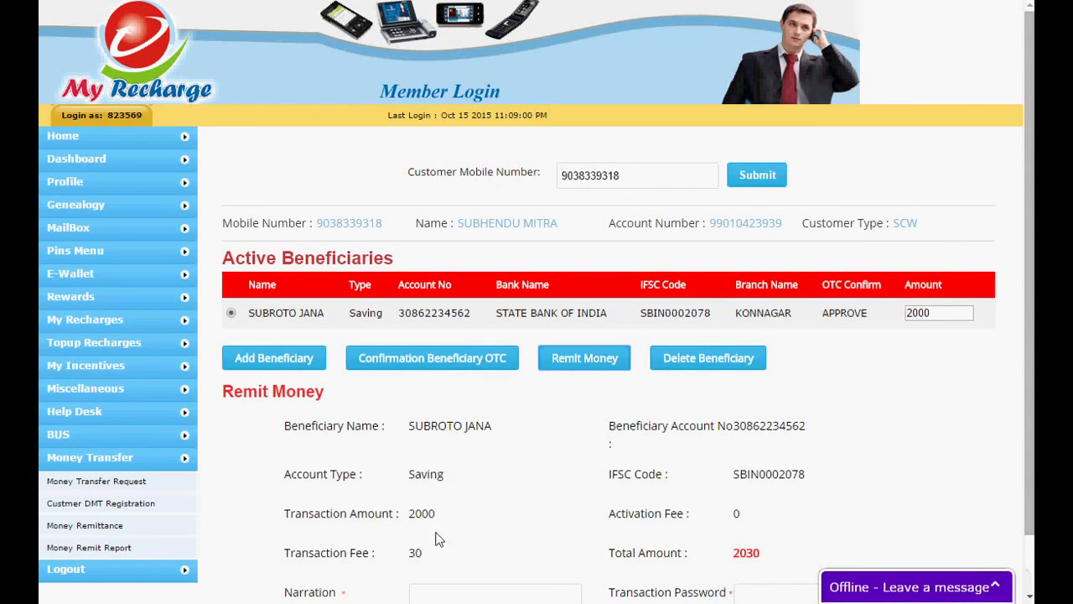
left_click(948, 314)
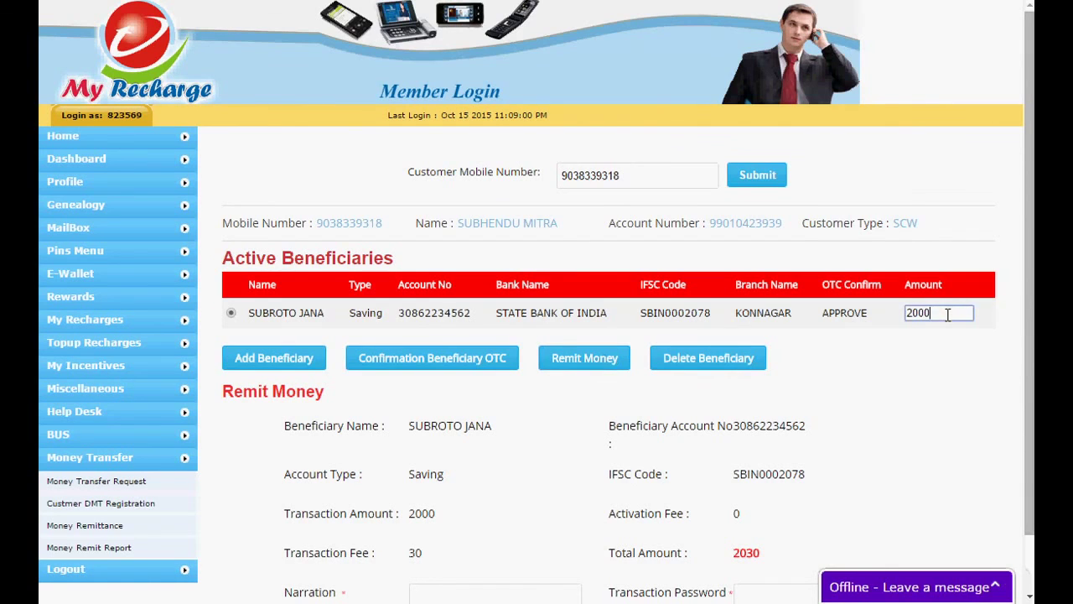
key("BackSpace")
key("BackSpace")
key("BackSpace")
key("BackSpace")
type("10000")
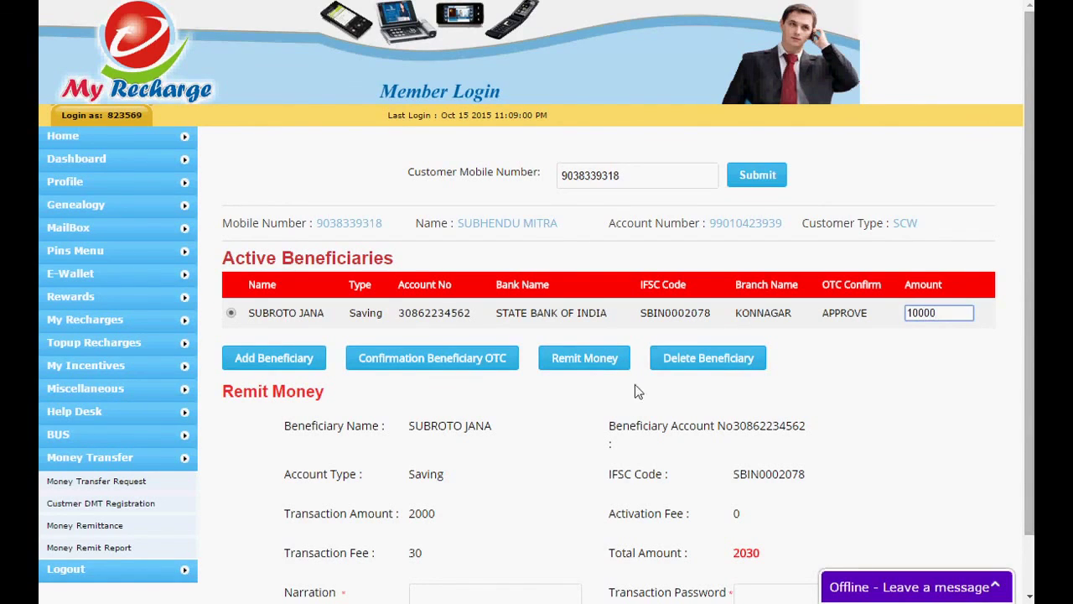
left_click(597, 358)
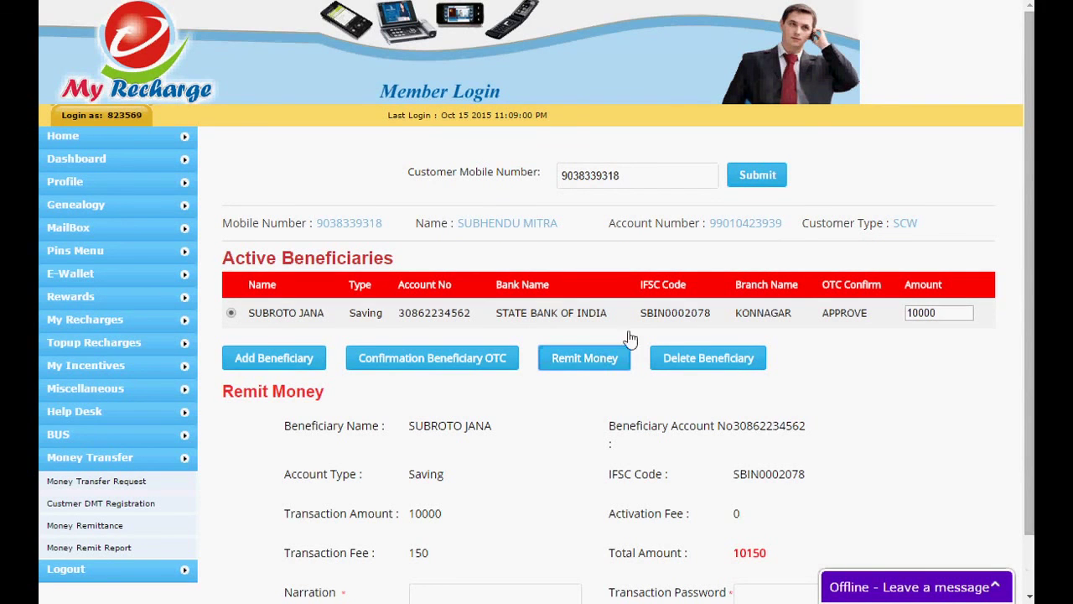
Scroll down to the Narration and Transaction Password fields and focus the password entry
scroll(925, 338, "down", 1)
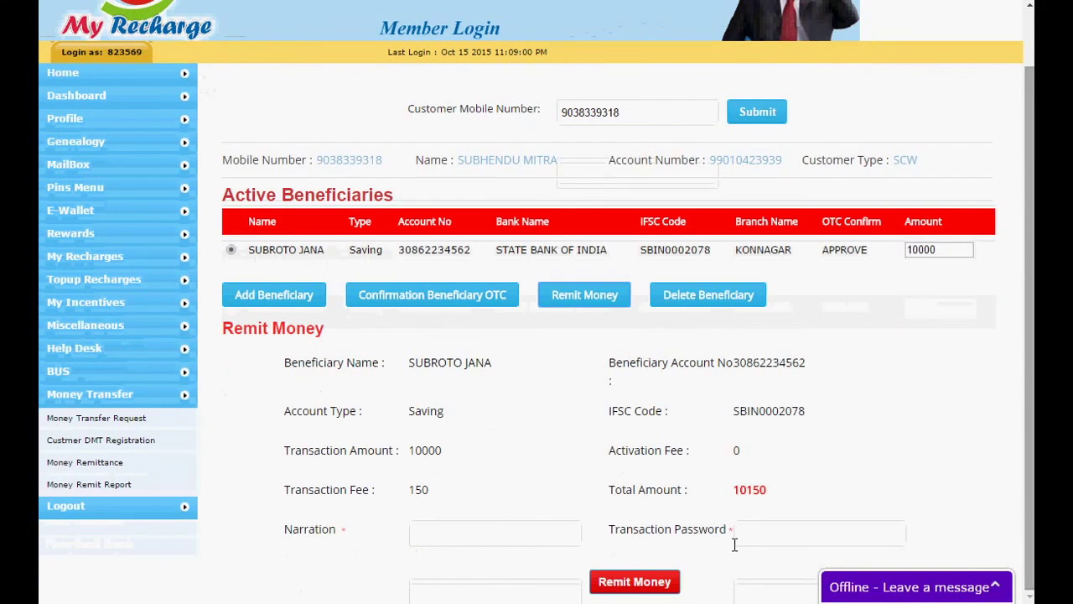
left_click(435, 535)
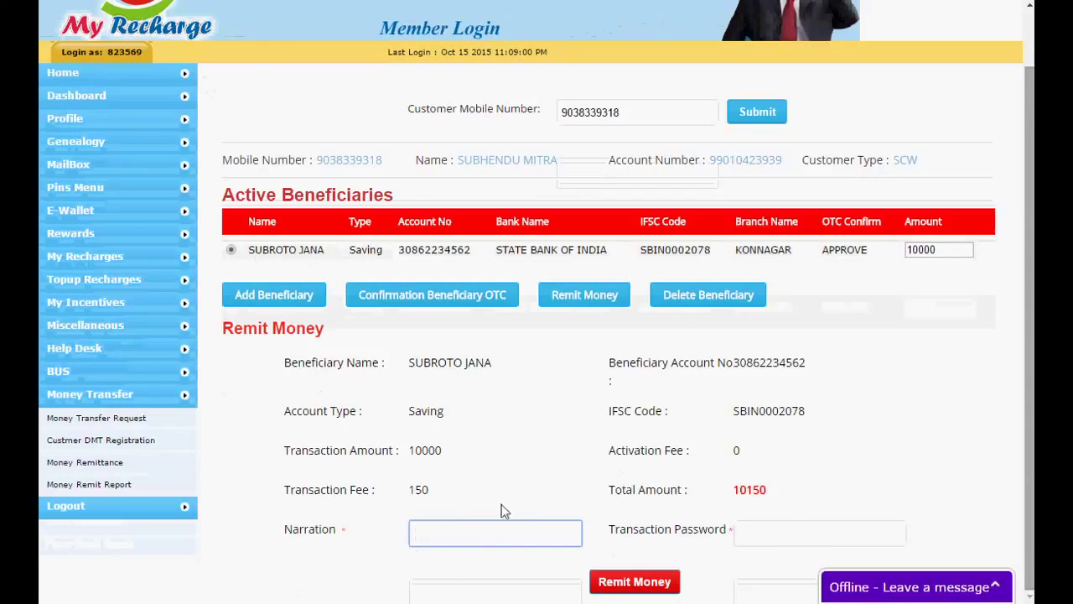
left_click(819, 537)
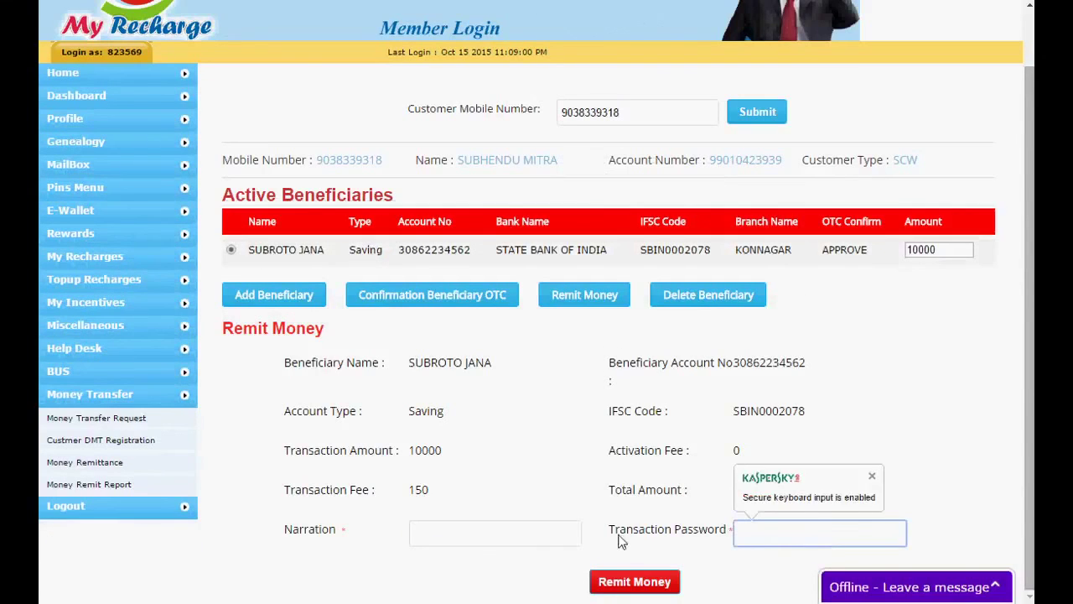
left_click_drag(609, 530, 758, 533)
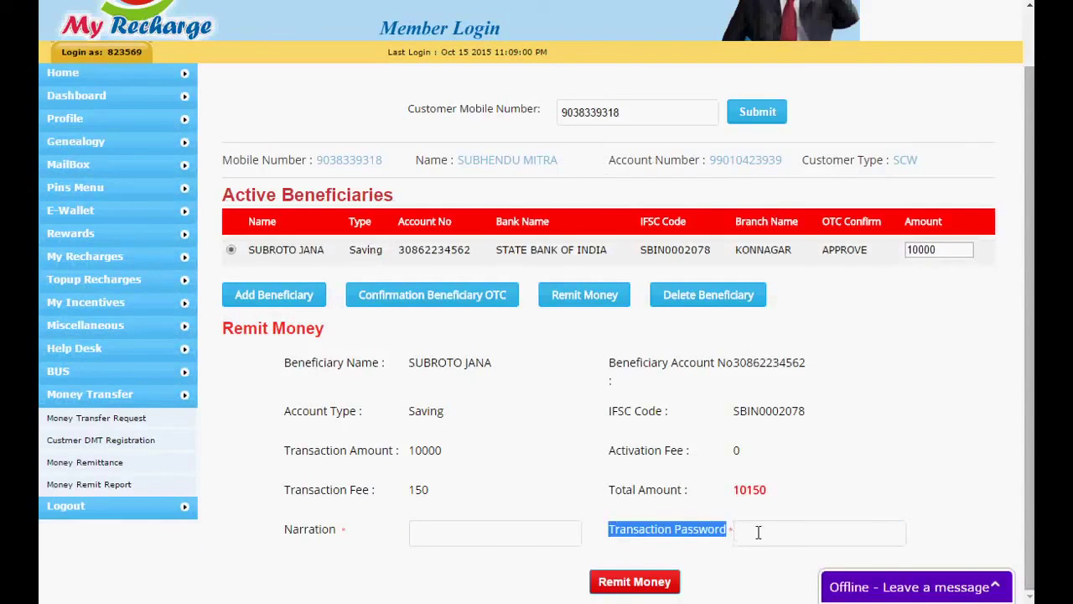
left_click(759, 533)
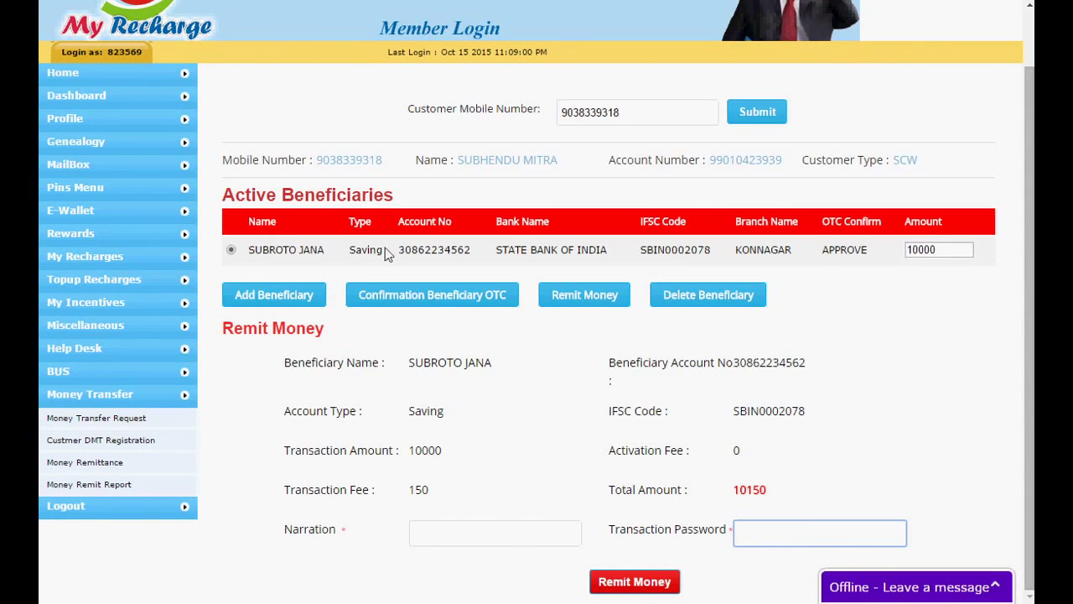
Replace the untitled note's text with THANKS and minimize it to reveal the remit form
left_click(84, 462)
mouse_move(150, 265)
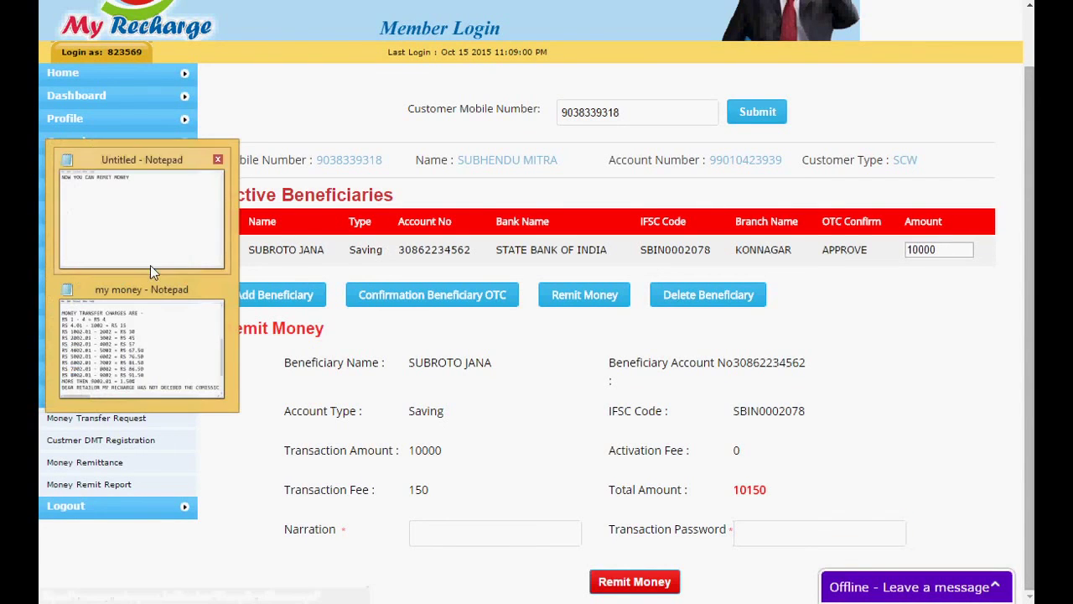
left_click(150, 243)
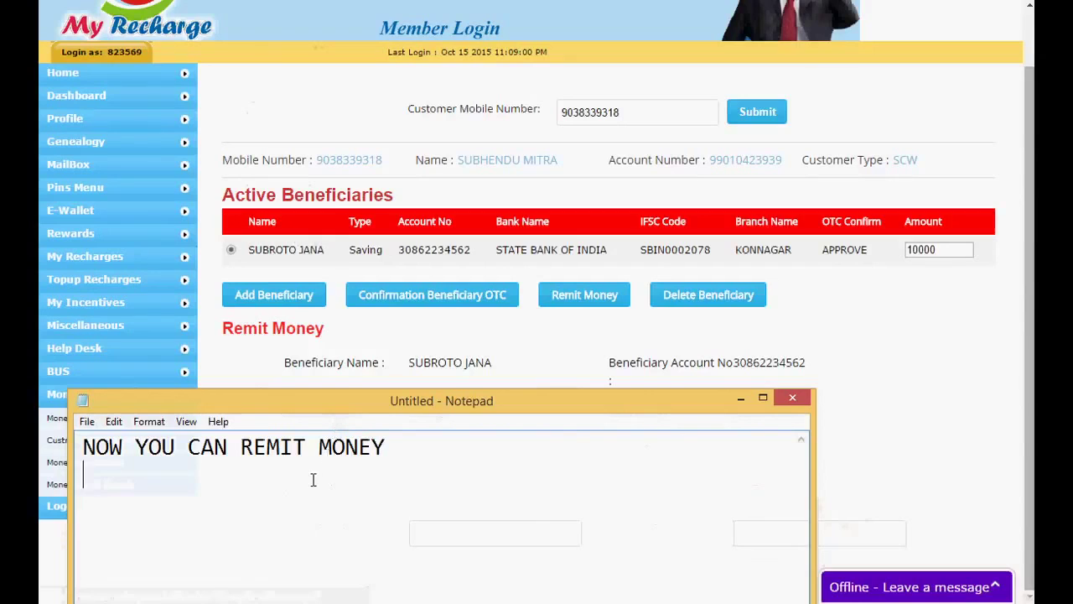
key("ctrl+a")
type("THANKS")
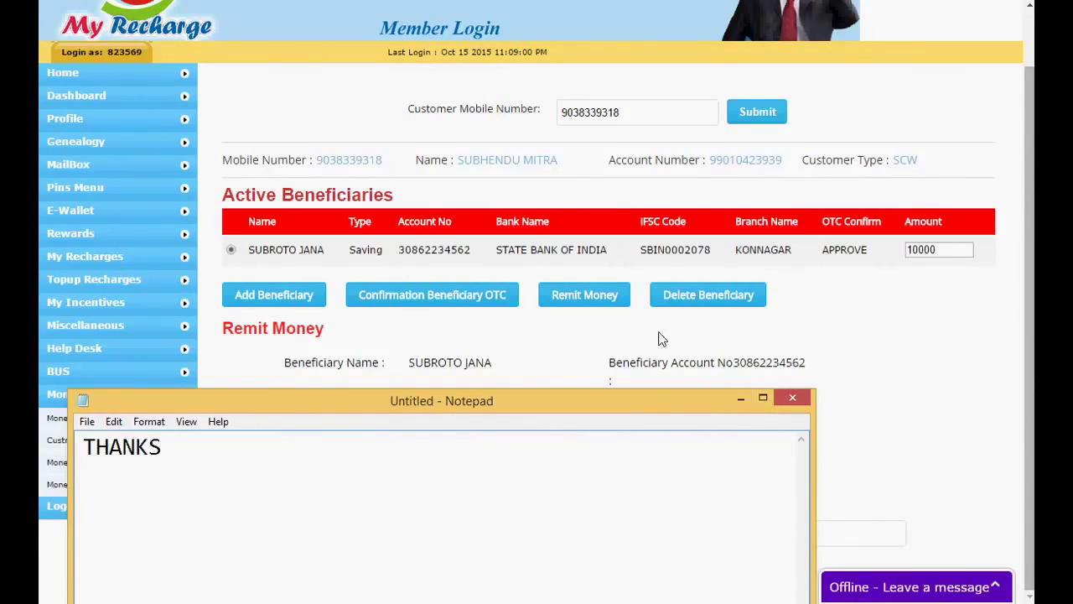
left_click(742, 399)
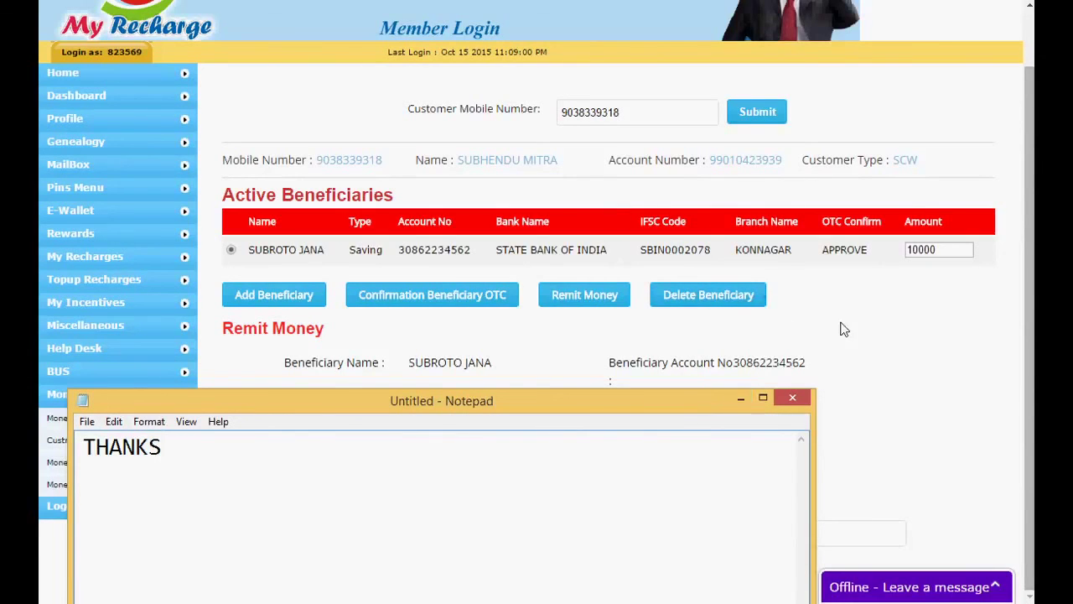